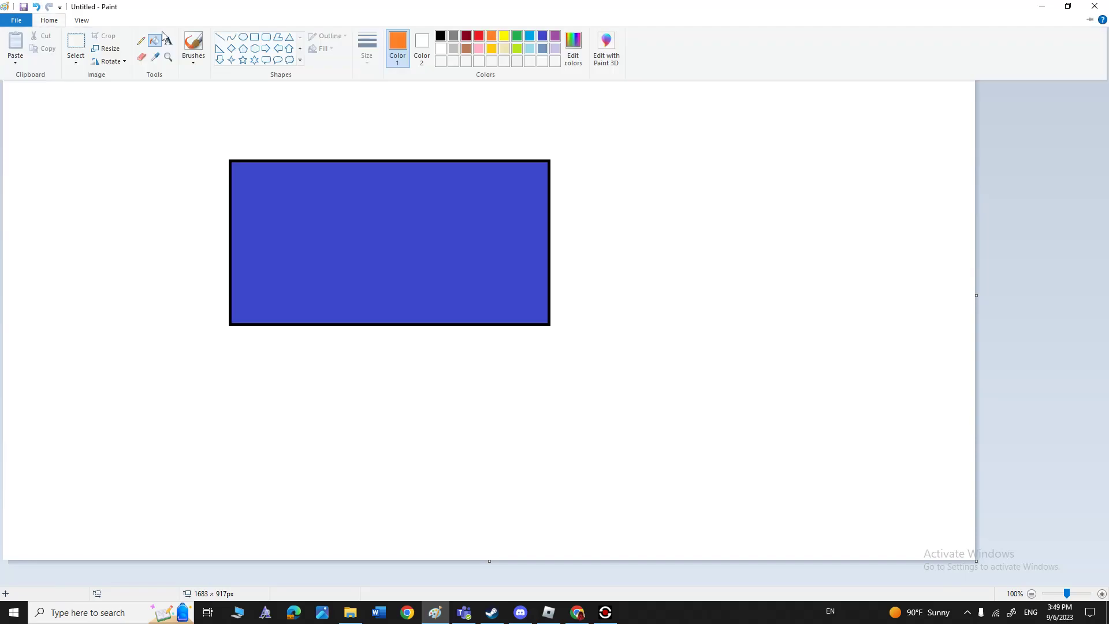
# - Draw an orange rectangle about 553 × 41 px across the middle of the blue flag and fill it with orange
pyautogui.click(254, 38)
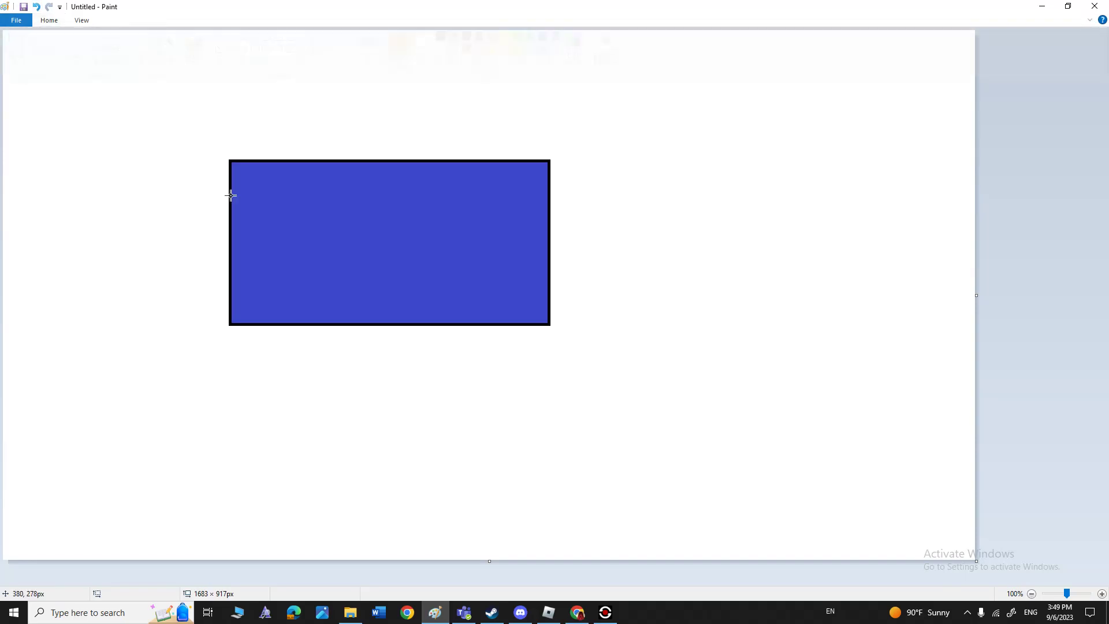
pyautogui.moveTo(229, 256); pyautogui.dragTo(550, 234)
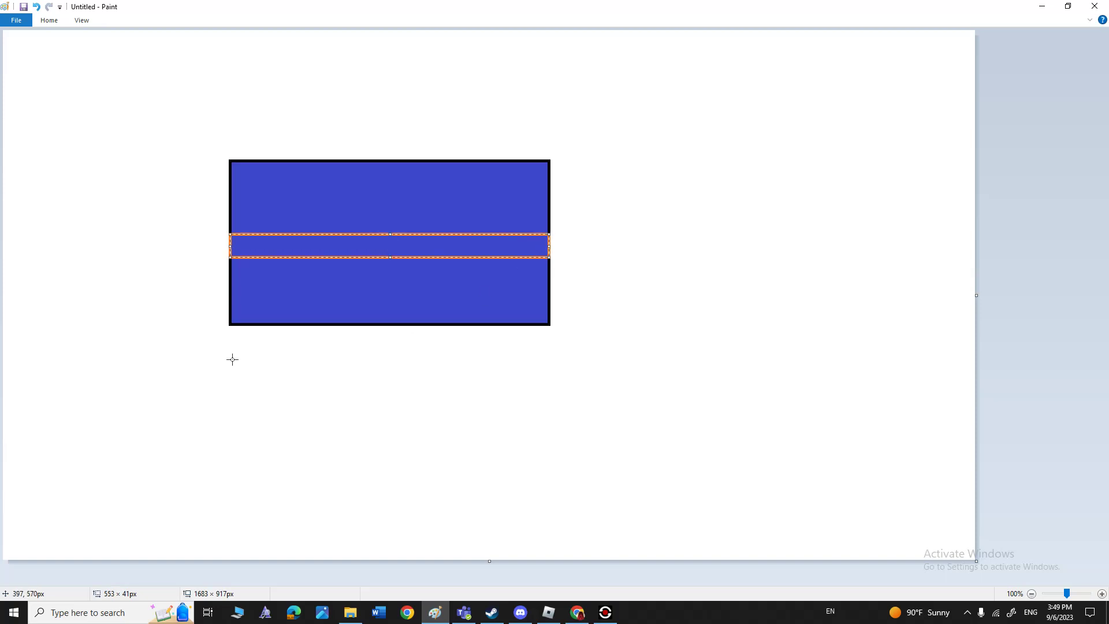
pyautogui.click(49, 20)
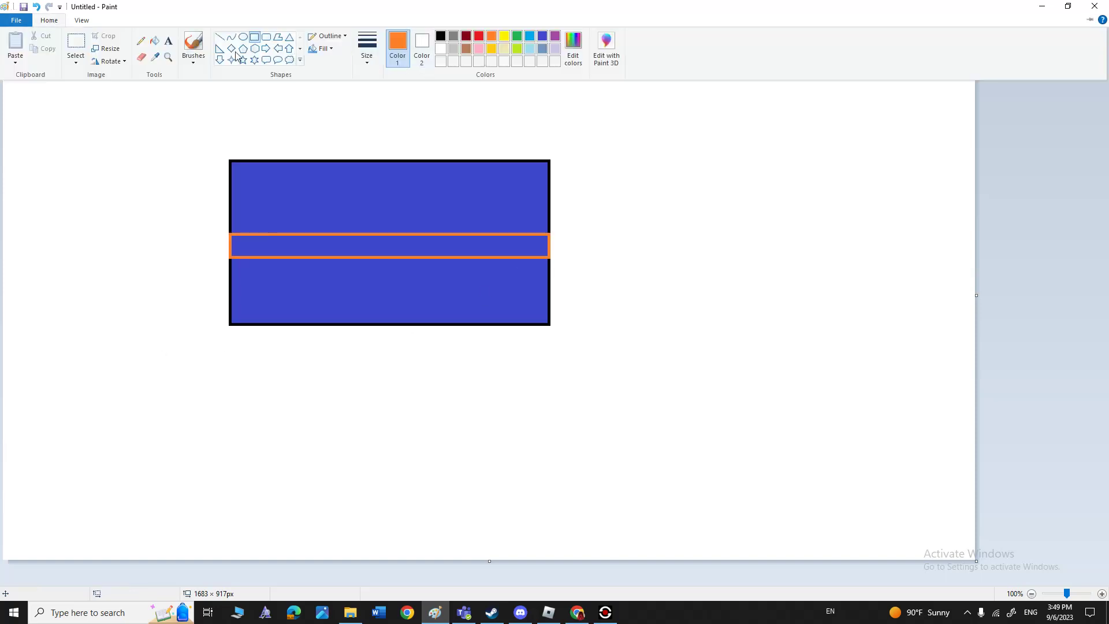
pyautogui.click(265, 116)
pyautogui.click(295, 247)
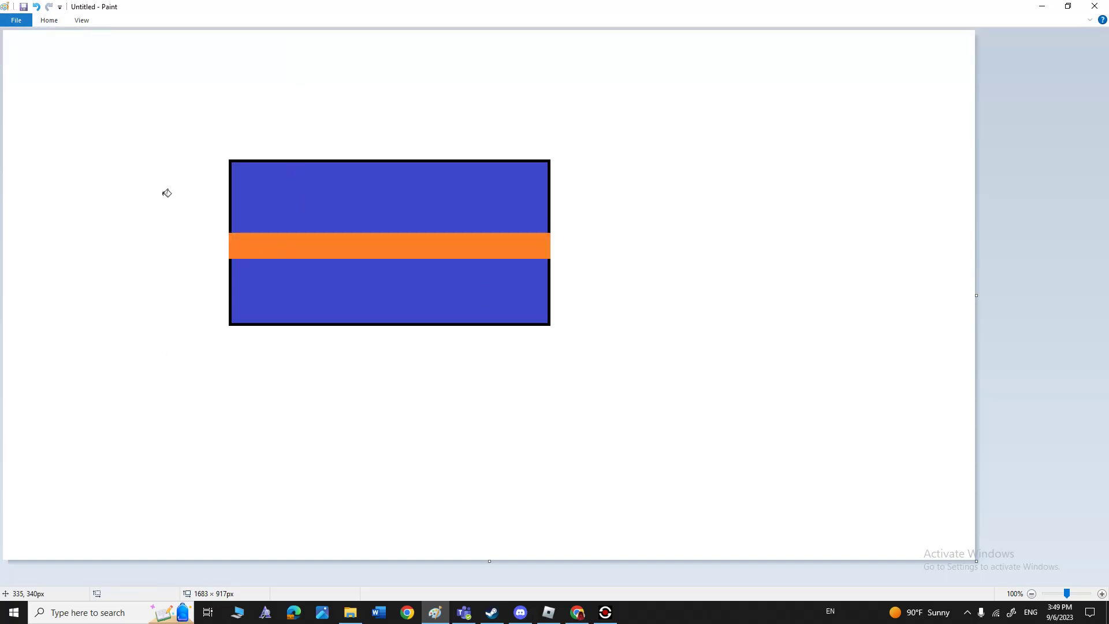
# - Add a white-filled stripe about 551 × 41 px directly below the orange one and brush white spots on the lower blue band
pyautogui.click(51, 19)
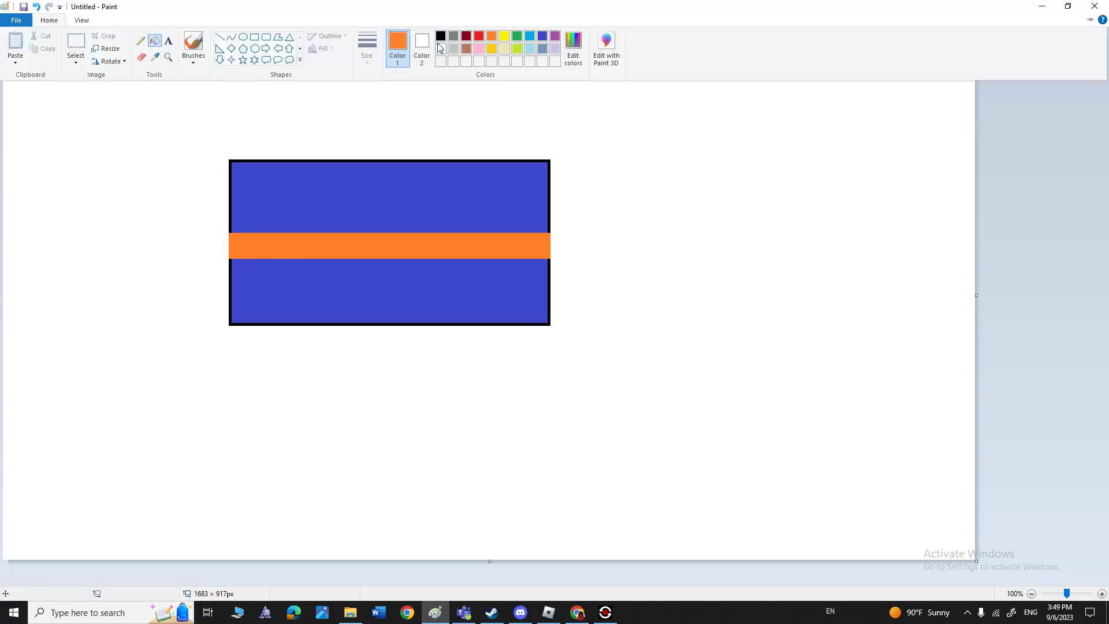
pyautogui.click(441, 49)
pyautogui.click(56, 23)
pyautogui.doubleClick(58, 20)
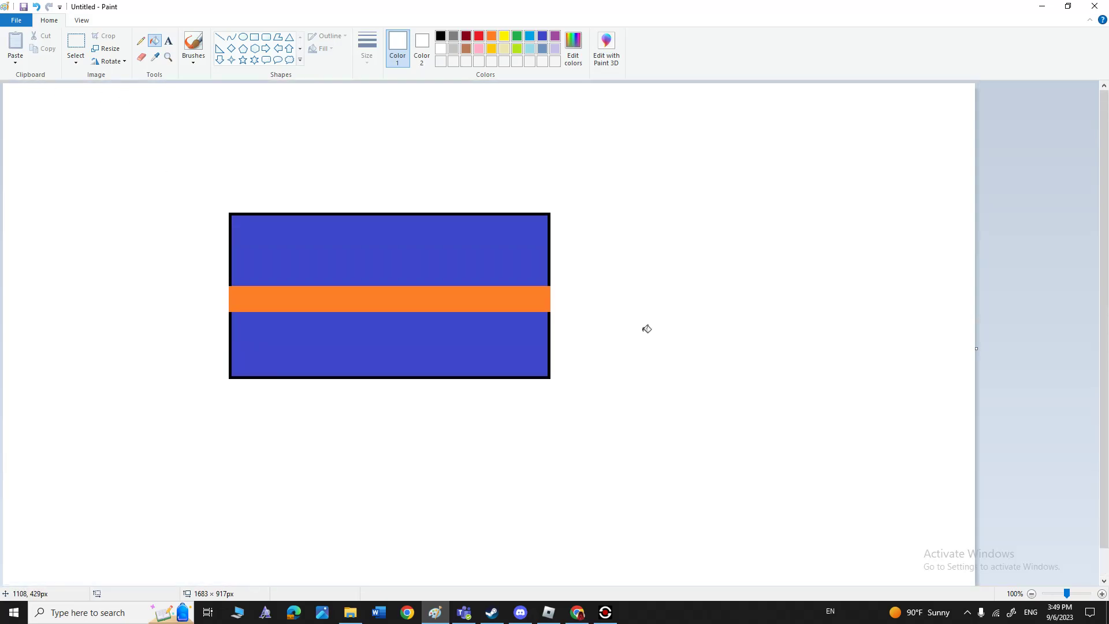
pyautogui.click(254, 37)
pyautogui.moveTo(230, 314); pyautogui.dragTo(550, 336)
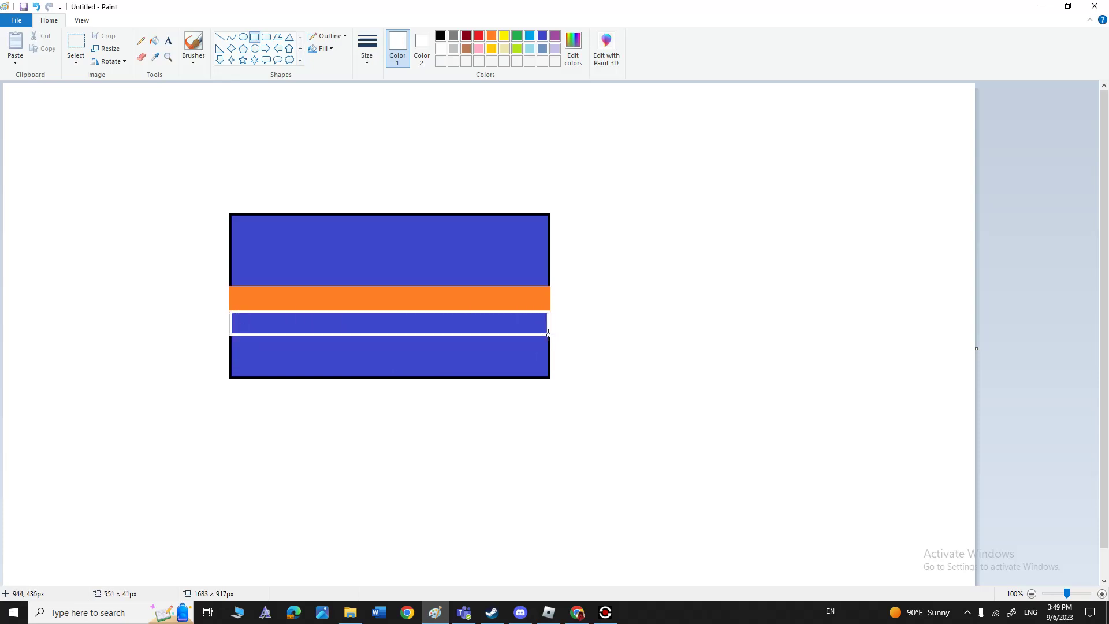
pyautogui.click(246, 417)
pyautogui.click(154, 40)
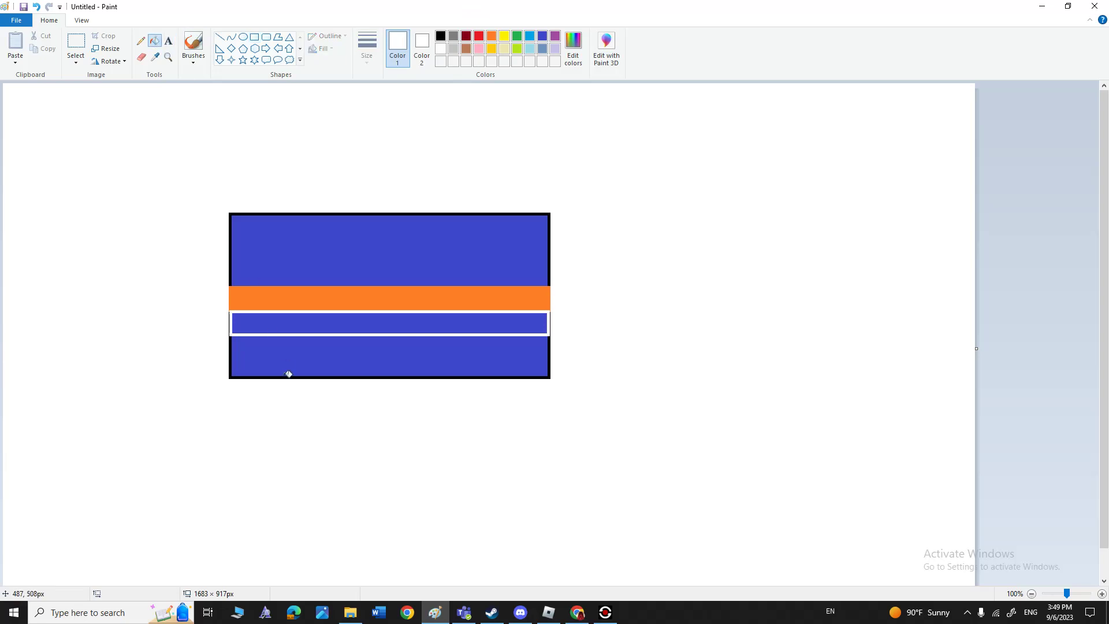
pyautogui.click(277, 326)
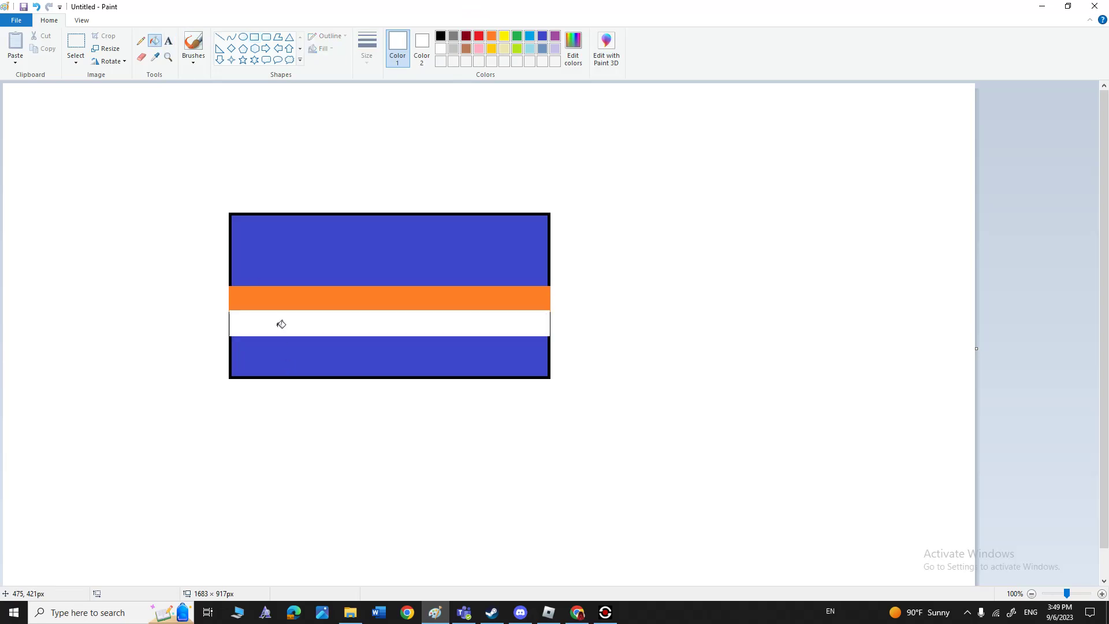
pyautogui.click(193, 43)
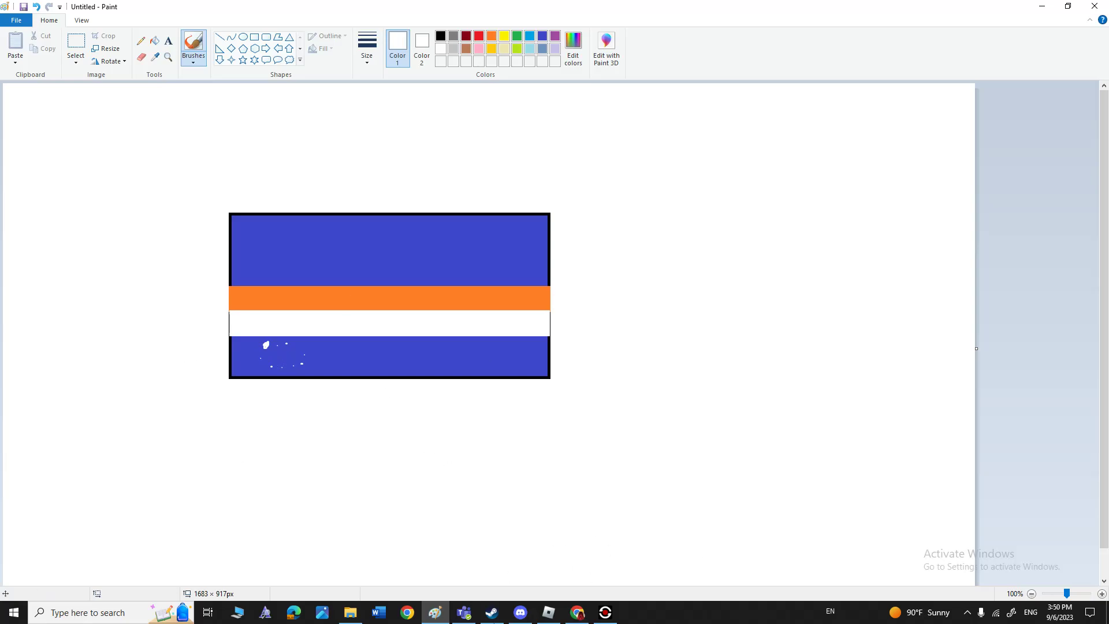
# - Switch to Chrome, search Yahoo Images for "cape verde" and open the image of the country's flag
pyautogui.click(571, 617)
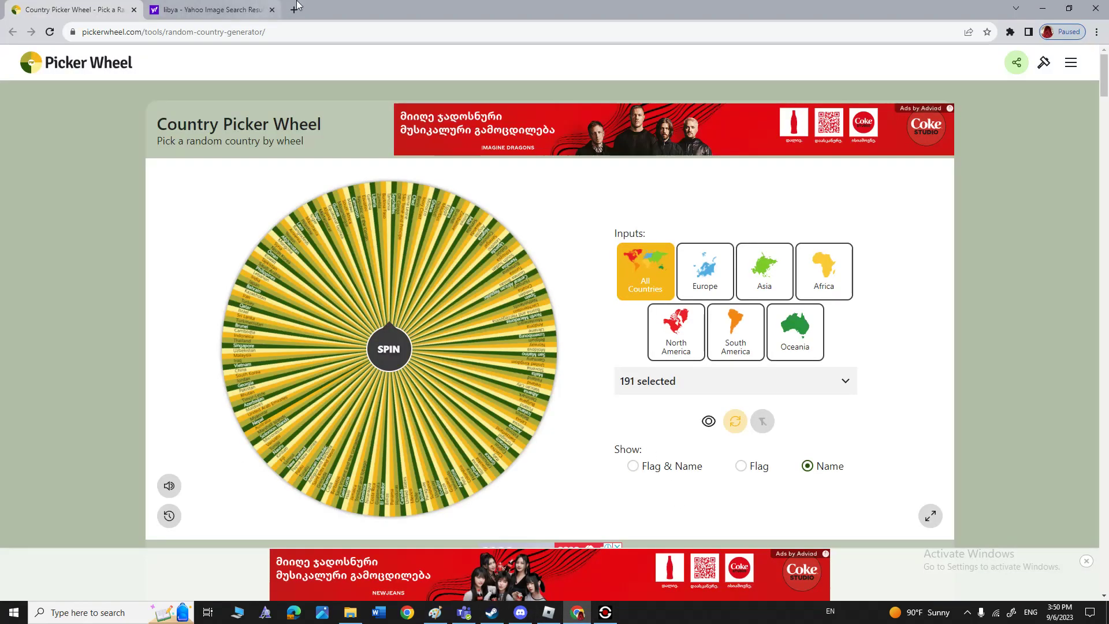
pyautogui.click(248, 9)
pyautogui.click(231, 63)
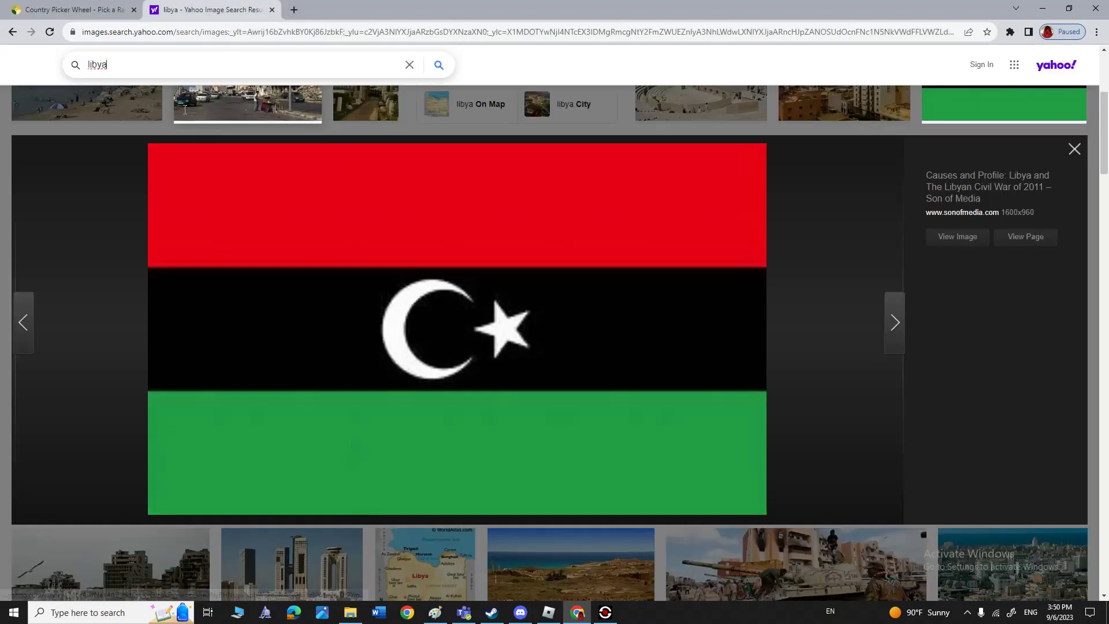
pyautogui.write('cape ')
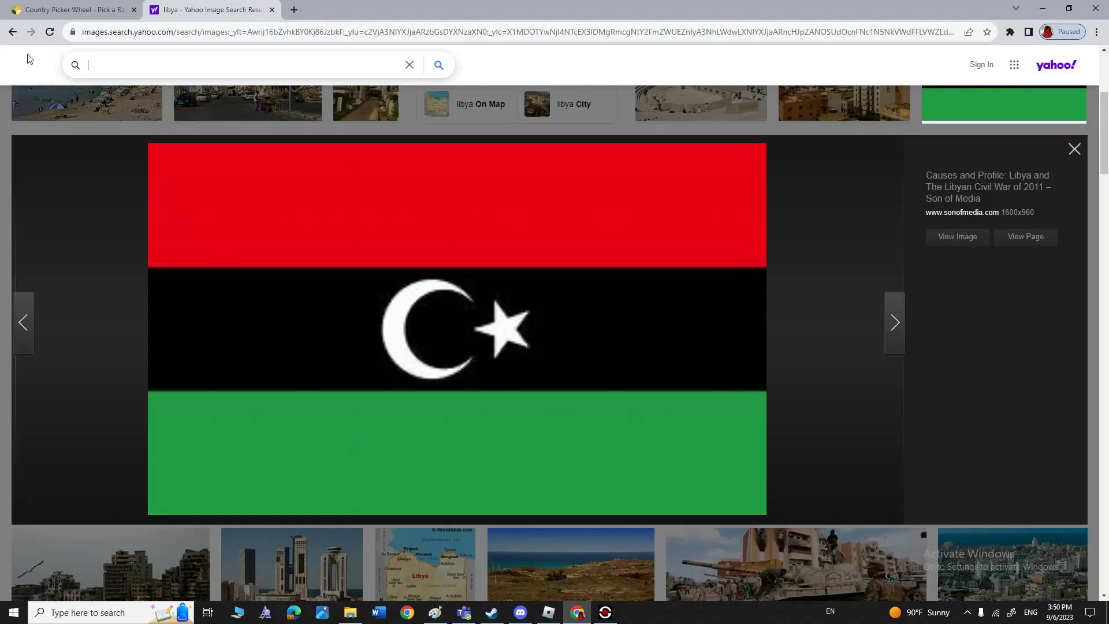
pyautogui.write('verde')
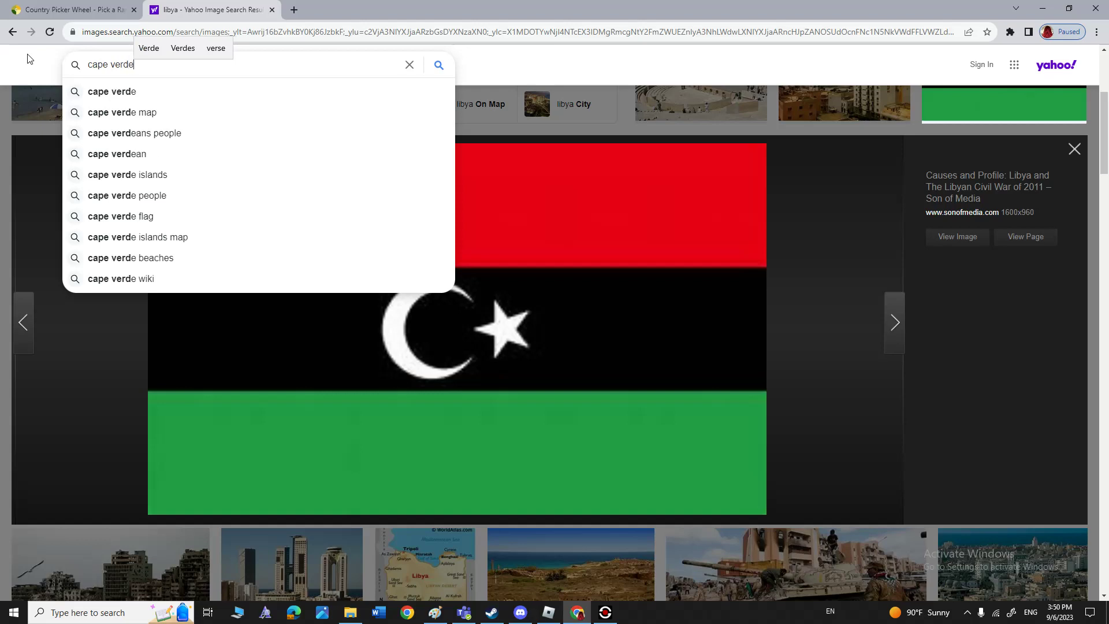
pyautogui.press('Return')
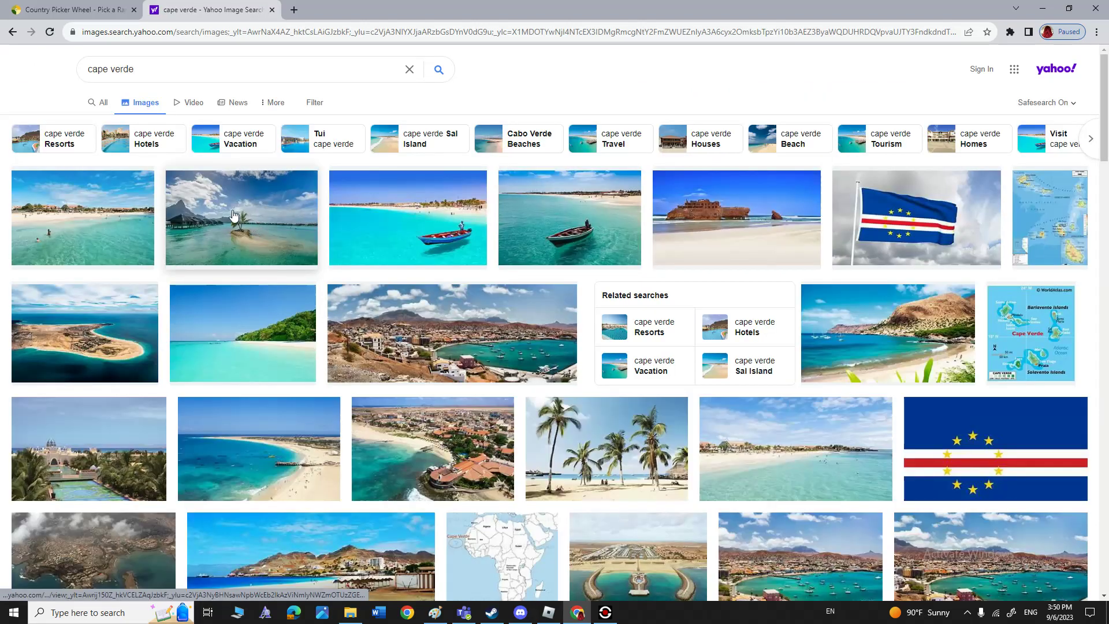
pyautogui.click(989, 425)
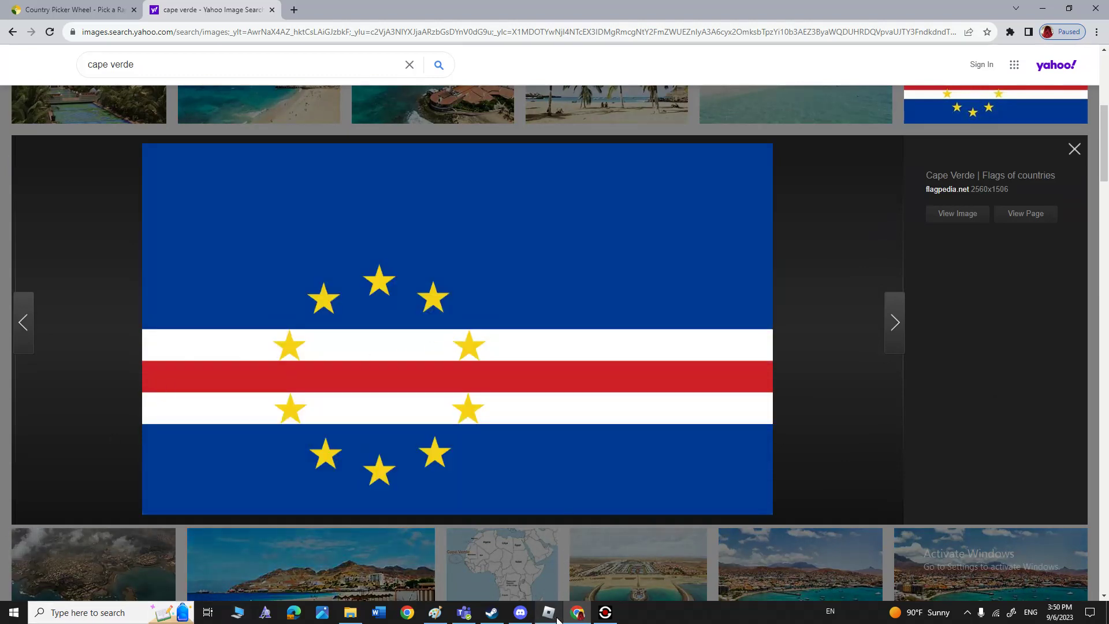
# - Back in Paint, scribble in white on the upper blue band and rotate the selected orange and white stripes 180° and left 90°
pyautogui.click(435, 613)
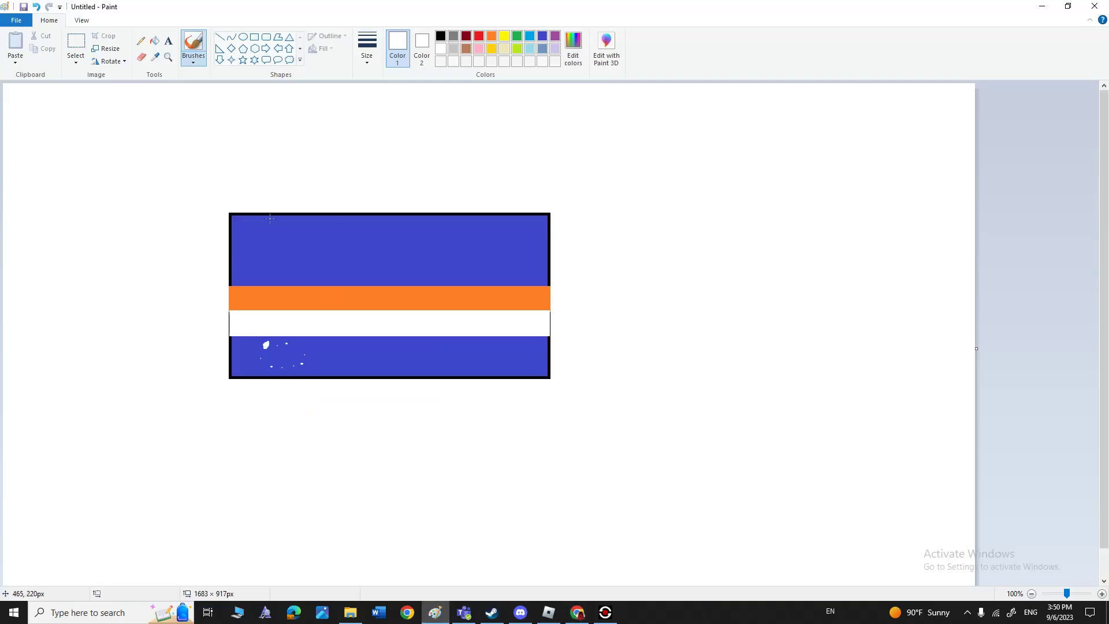
pyautogui.moveTo(269, 258)
pyautogui.mouseDown()
pyautogui.moveTo(292, 250)
pyautogui.moveTo(276, 241)
pyautogui.moveTo(285, 246)
pyautogui.moveTo(272, 251)
pyautogui.moveTo(267, 229)
pyautogui.moveTo(266, 271)
pyautogui.moveTo(288, 248)
pyautogui.mouseUp()
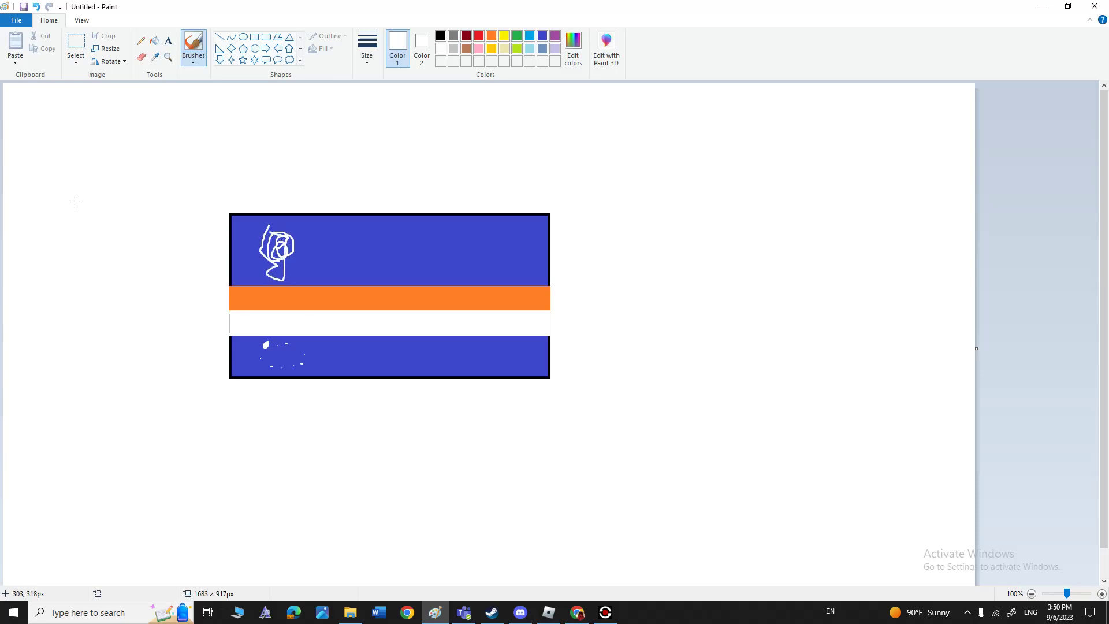
pyautogui.click(76, 42)
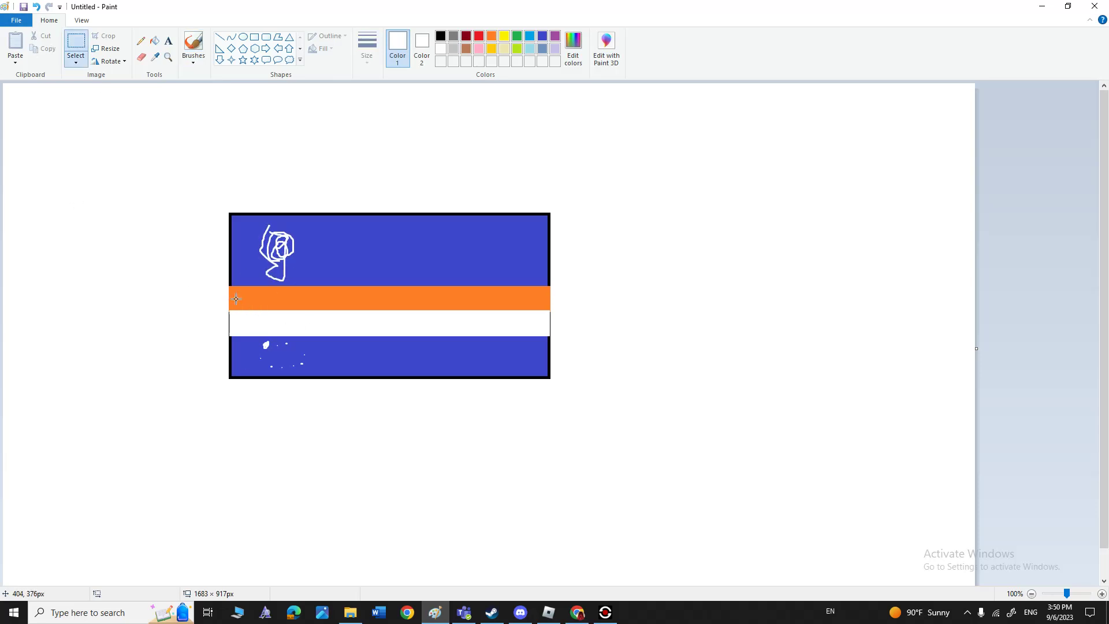
pyautogui.moveTo(229, 287); pyautogui.dragTo(550, 339)
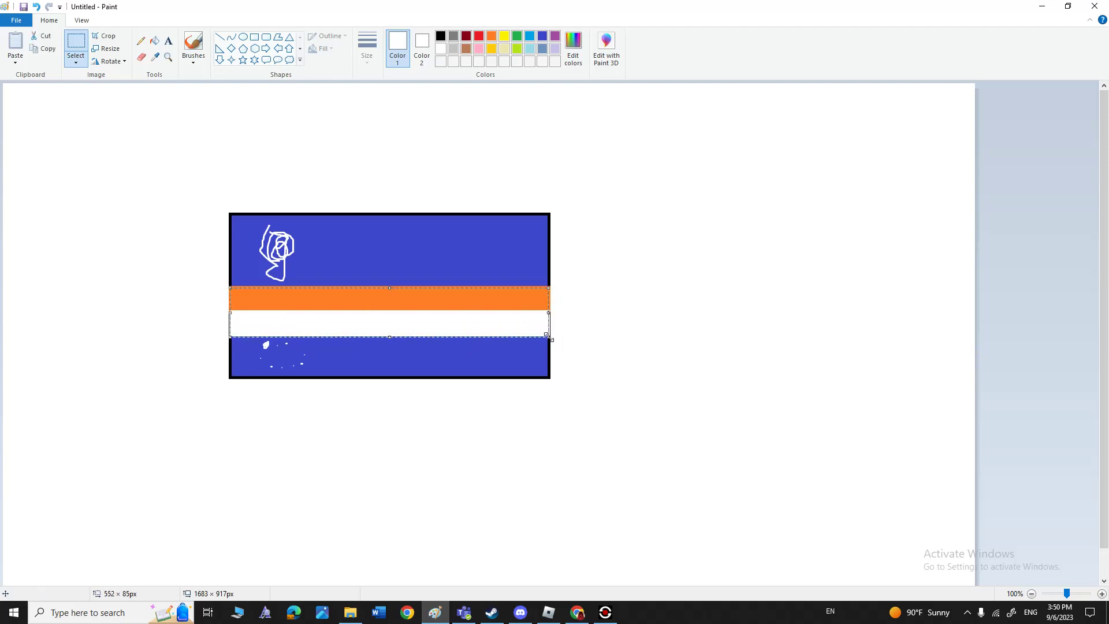
pyautogui.click(110, 61)
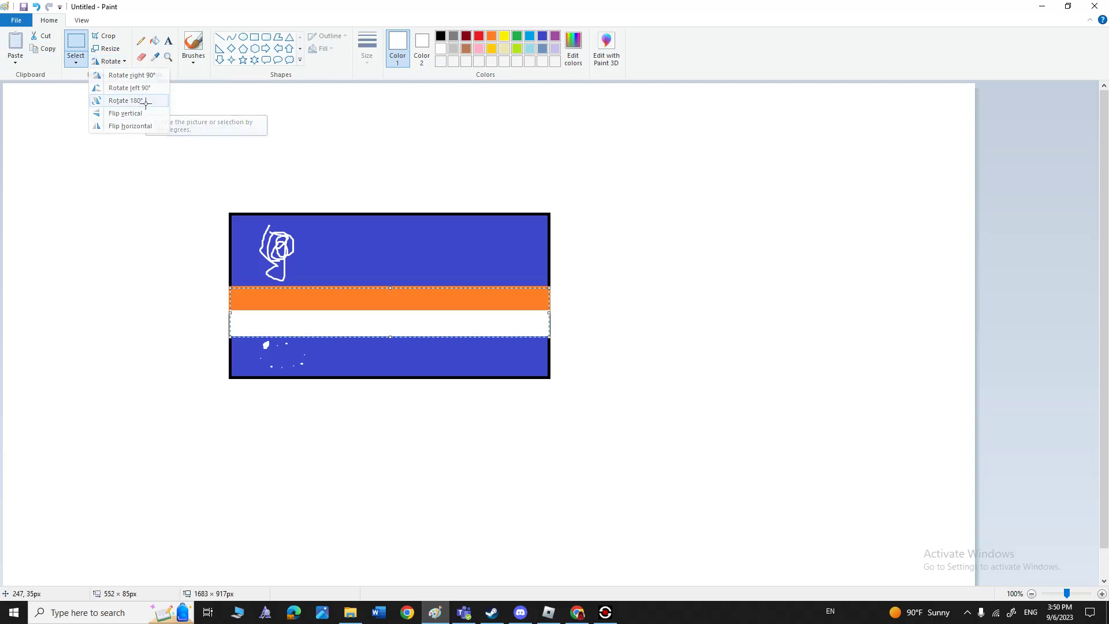
pyautogui.click(147, 104)
pyautogui.click(122, 63)
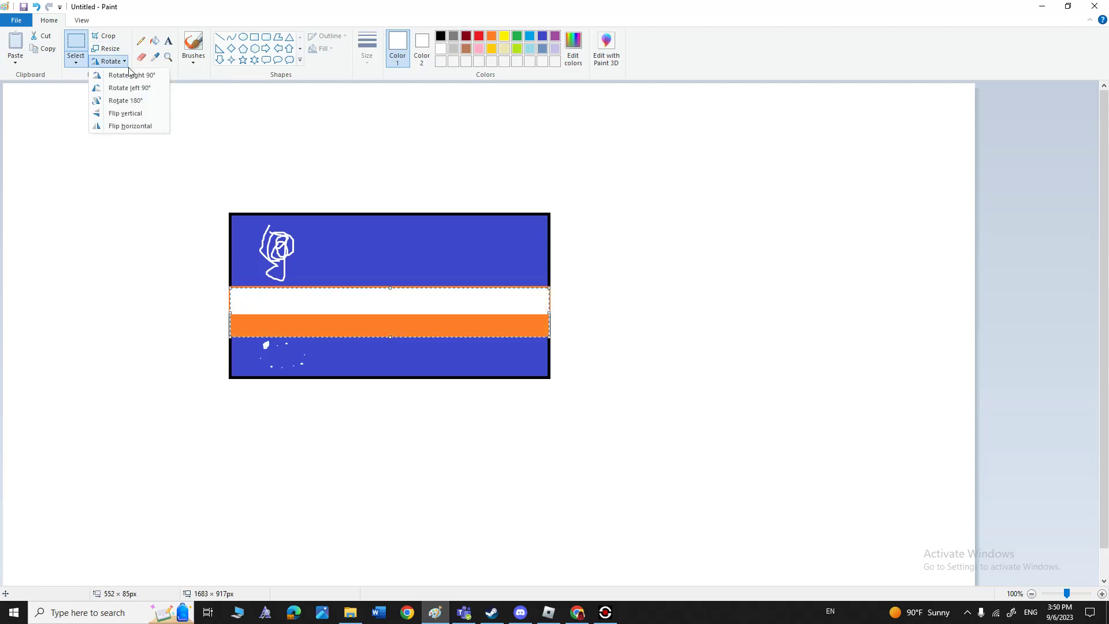
pyautogui.click(145, 88)
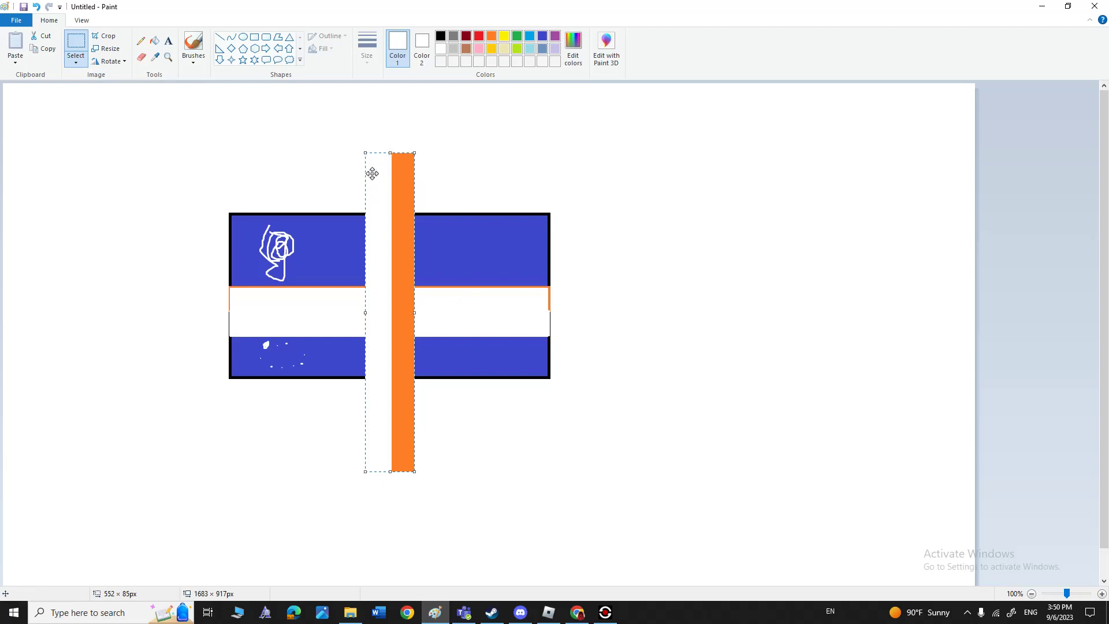
# - Clear the canvas by selecting and deleting the whole flag drawing and its leftovers
pyautogui.moveTo(141, 156); pyautogui.dragTo(711, 471)
pyautogui.press('Delete')
pyautogui.moveTo(280, 134); pyautogui.dragTo(549, 181)
pyautogui.press('Delete')
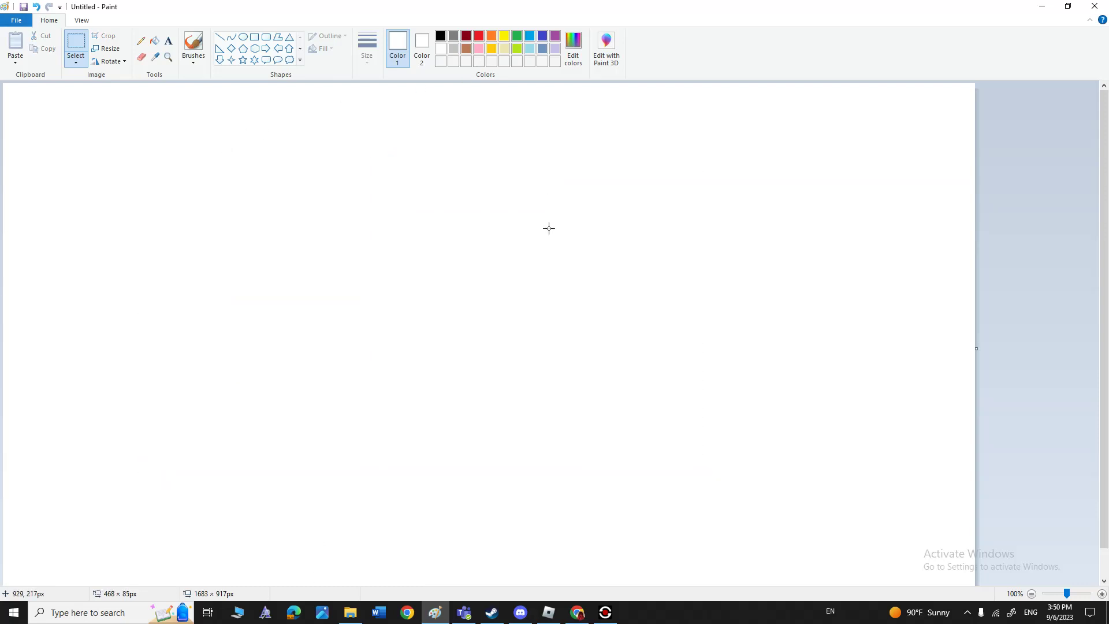
# - Switch to the Country Picker Wheel in Chrome, spin it for a random country and remove the picked country from the wheel
pyautogui.click(578, 612)
pyautogui.click(104, 9)
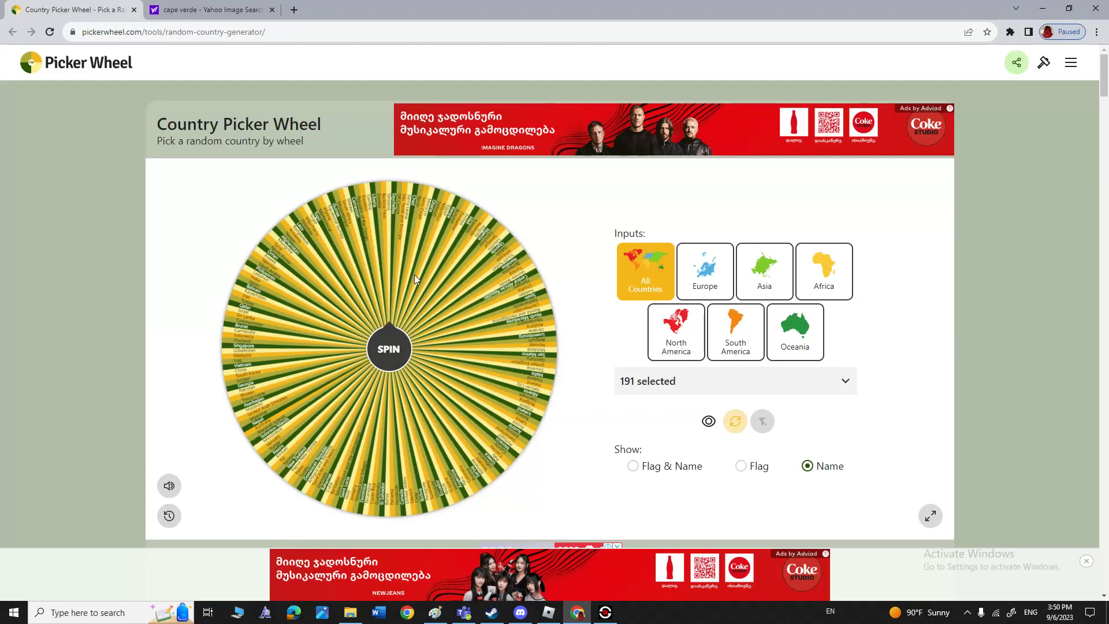
pyautogui.click(386, 352)
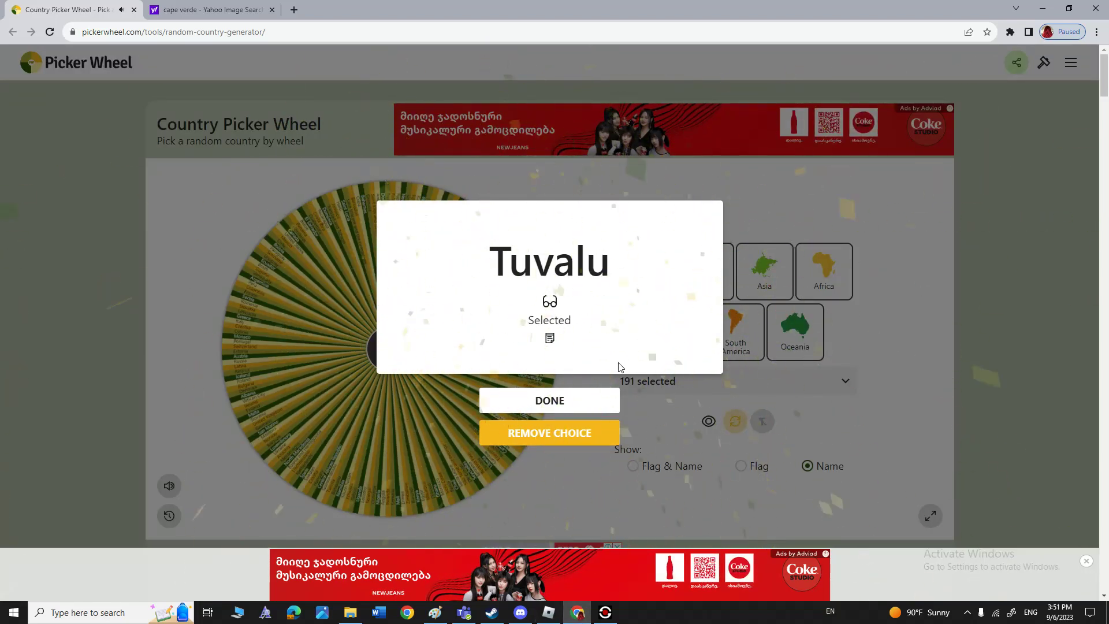
pyautogui.click(588, 435)
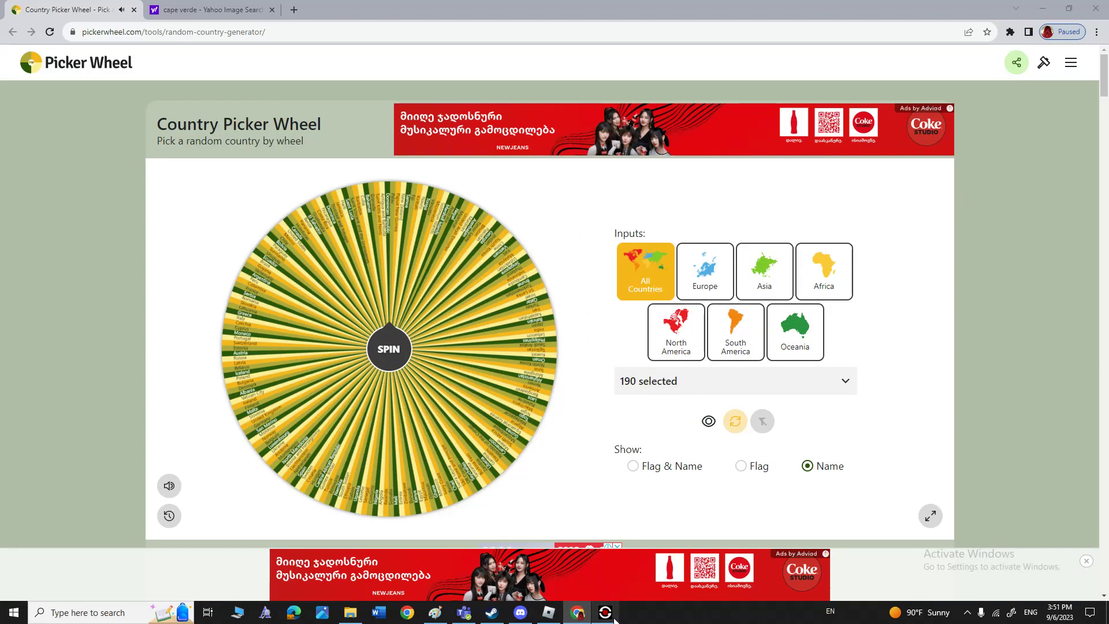
# - Return to Paint, draw a black-outlined rectangle for the new flag and resize it to about 480 × 236 px
pyautogui.click(605, 612)
pyautogui.click(548, 613)
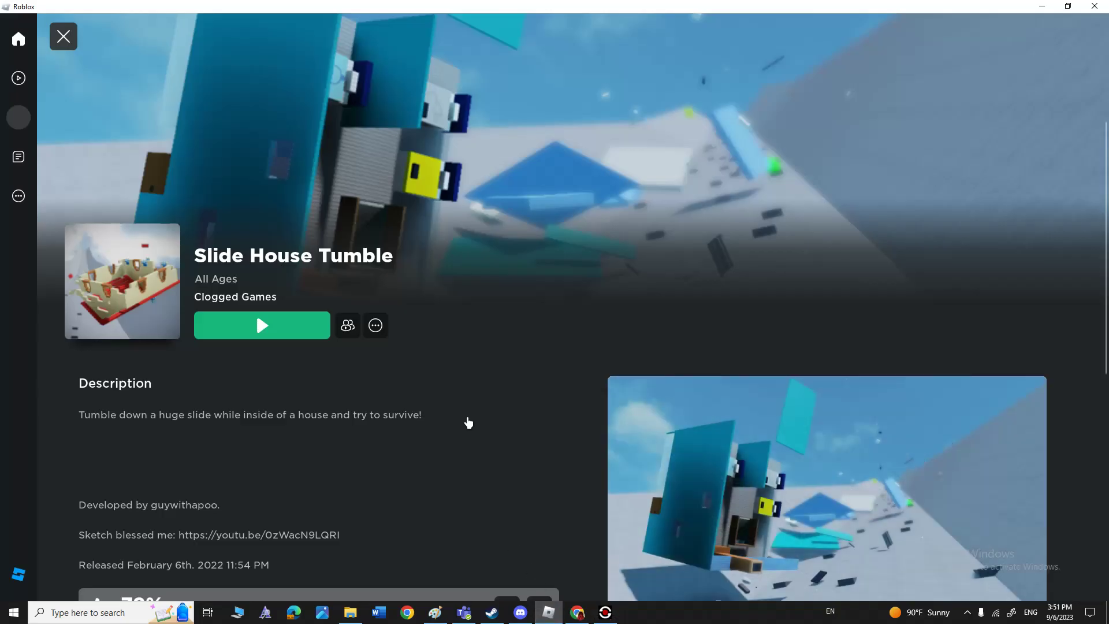
pyautogui.click(435, 613)
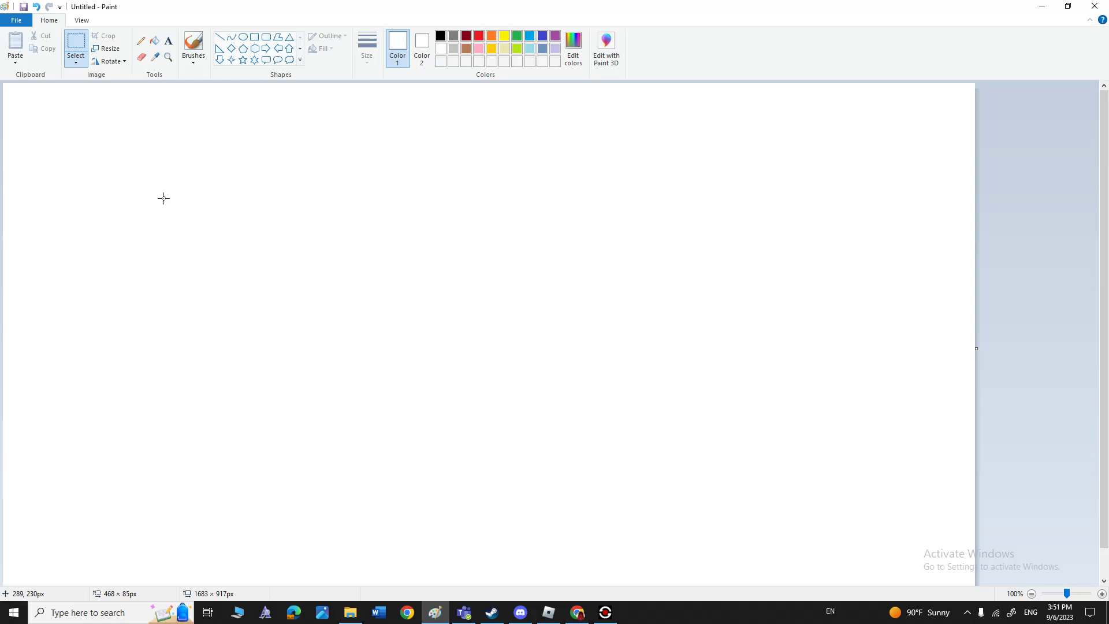
pyautogui.click(253, 37)
pyautogui.moveTo(71, 255); pyautogui.dragTo(675, 457)
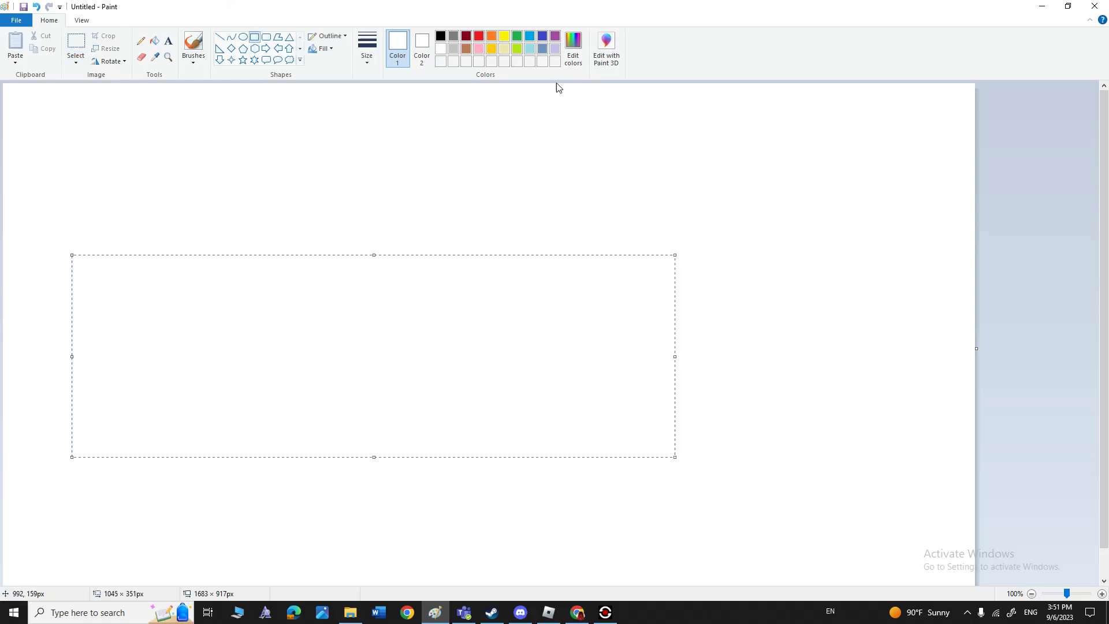
pyautogui.click(440, 36)
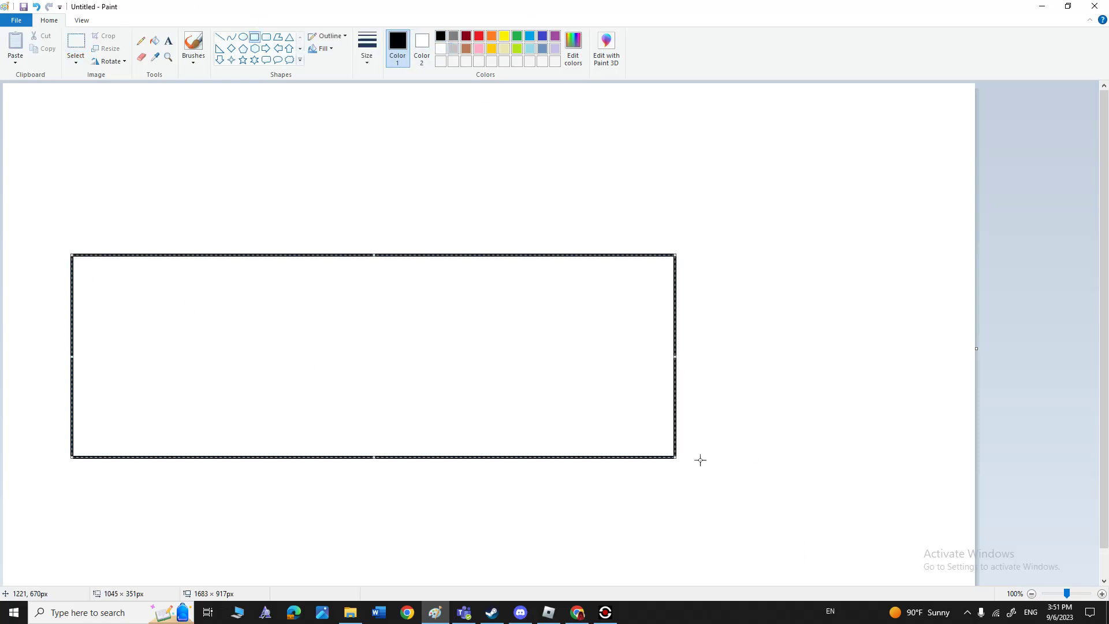
pyautogui.moveTo(677, 455); pyautogui.dragTo(808, 560)
pyautogui.moveTo(437, 256); pyautogui.dragTo(438, 137)
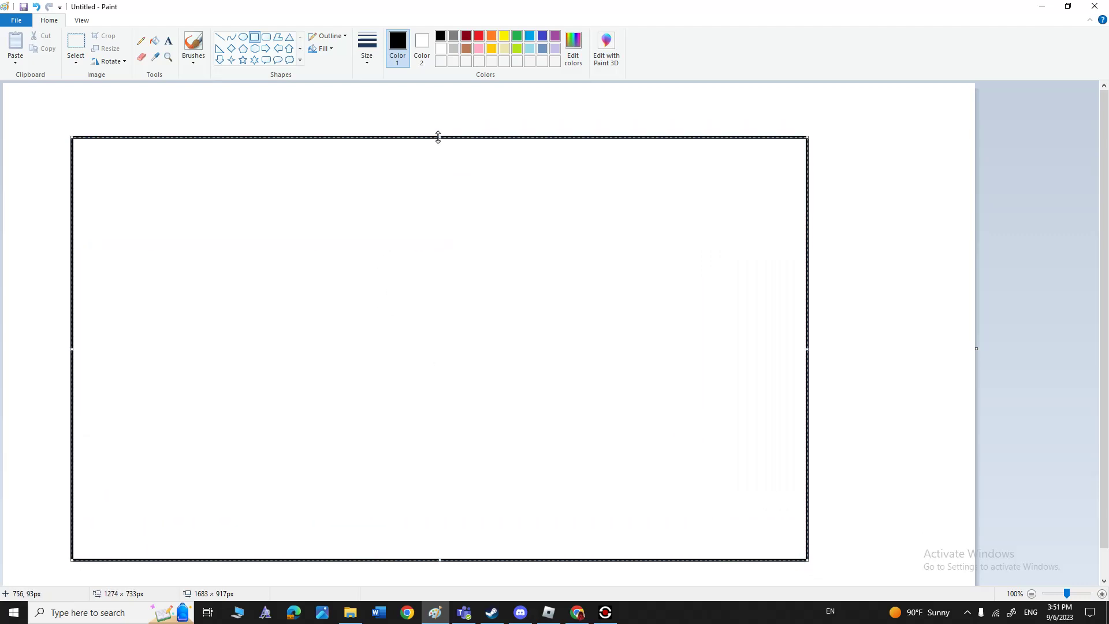
pyautogui.moveTo(808, 560); pyautogui.dragTo(342, 265)
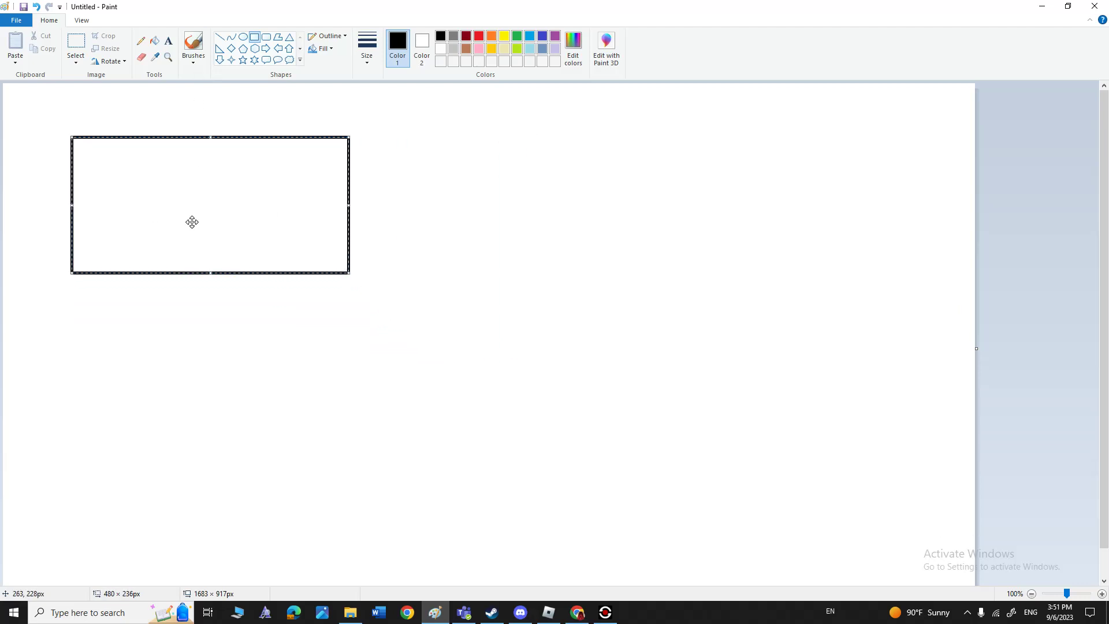
# - Draw a smaller black-outlined rectangle about 185 × 117 px inside the flag's upper-left corner
pyautogui.moveTo(633, 246); pyautogui.dragTo(651, 247)
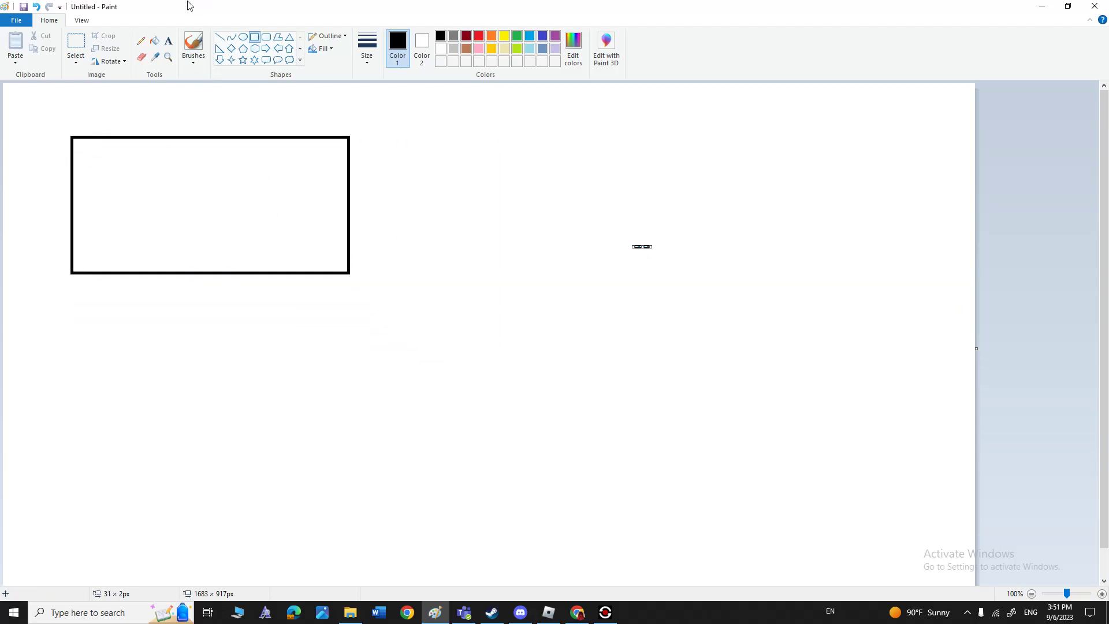
pyautogui.hotkey('ctrl', 'z')
pyautogui.moveTo(71, 137); pyautogui.dragTo(177, 206)
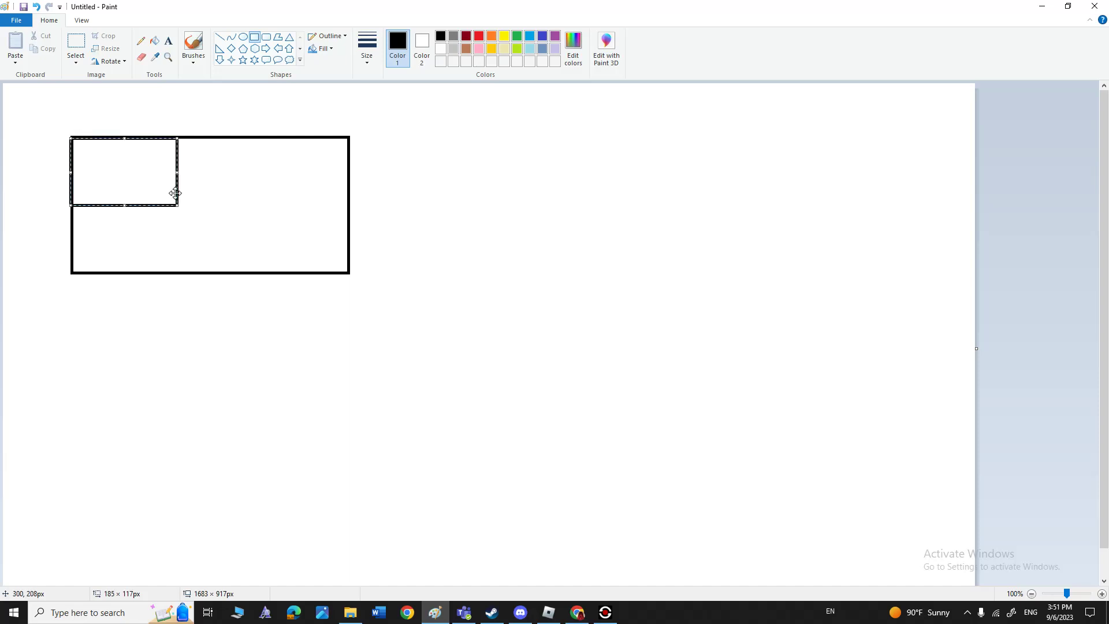
# - Paint a red cross with the brush inside the small upper-left rectangle, spanning its full width and height
pyautogui.click(611, 175)
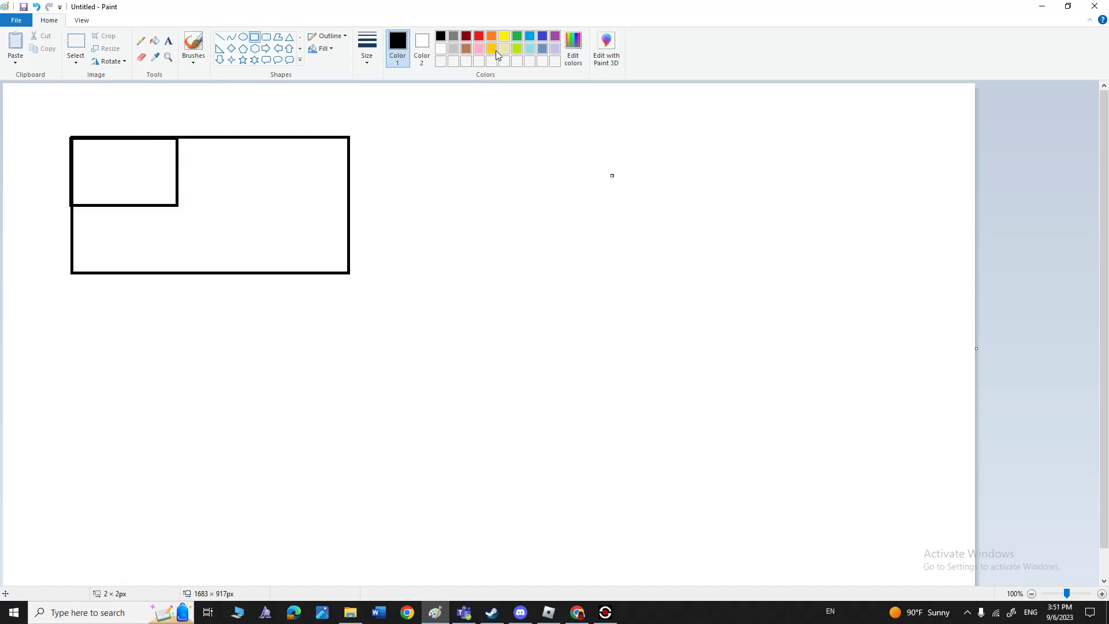
pyautogui.click(479, 38)
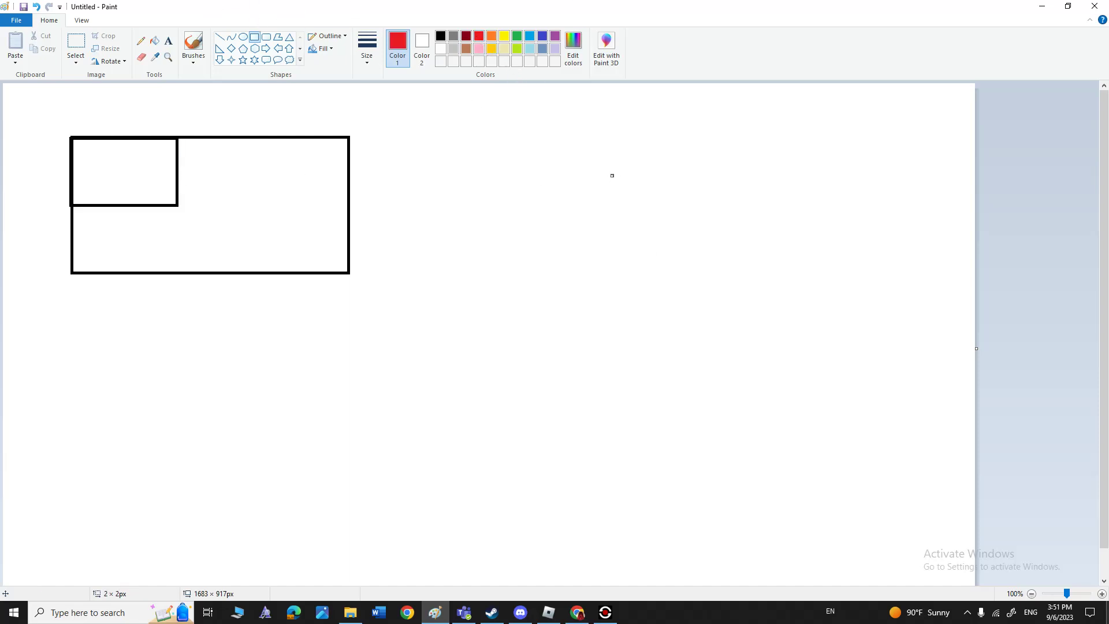
pyautogui.click(203, 53)
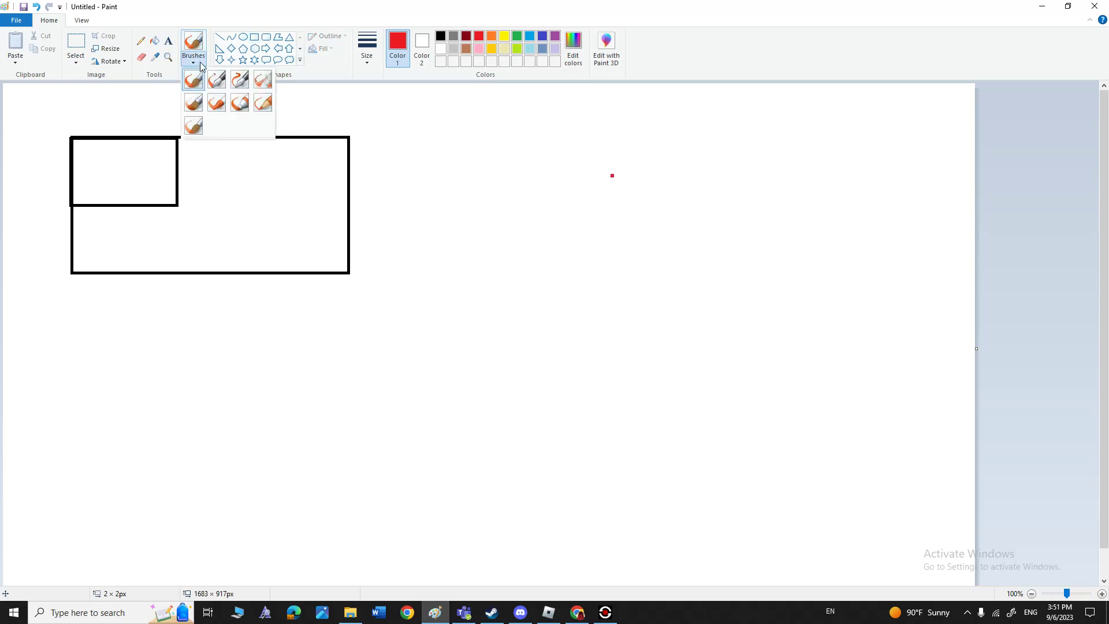
pyautogui.click(174, 111)
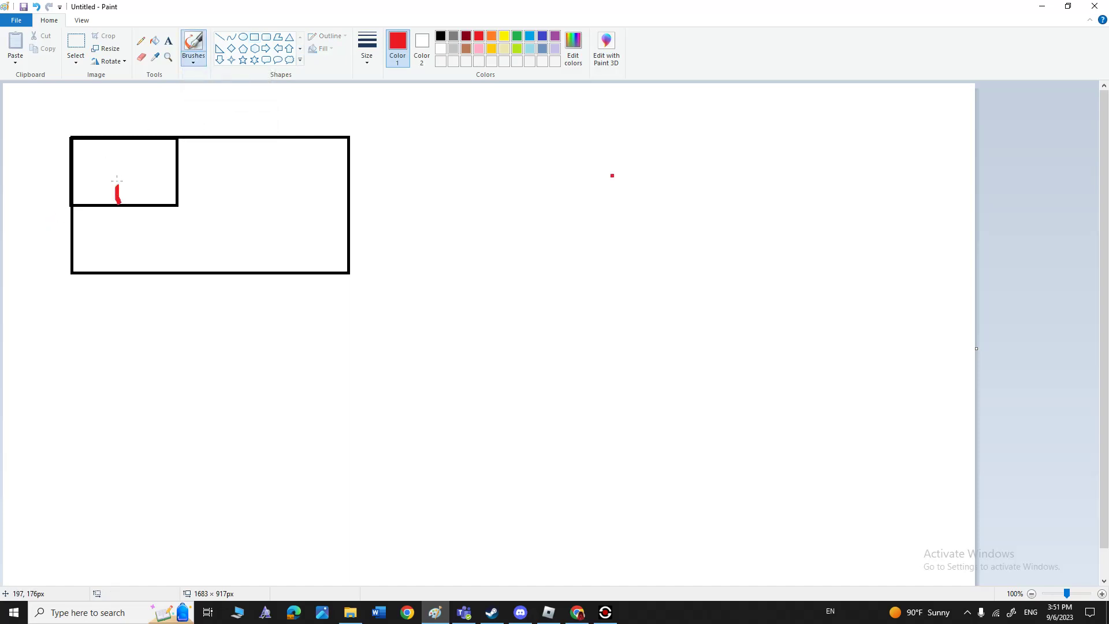
pyautogui.moveTo(117, 149); pyautogui.dragTo(117, 141)
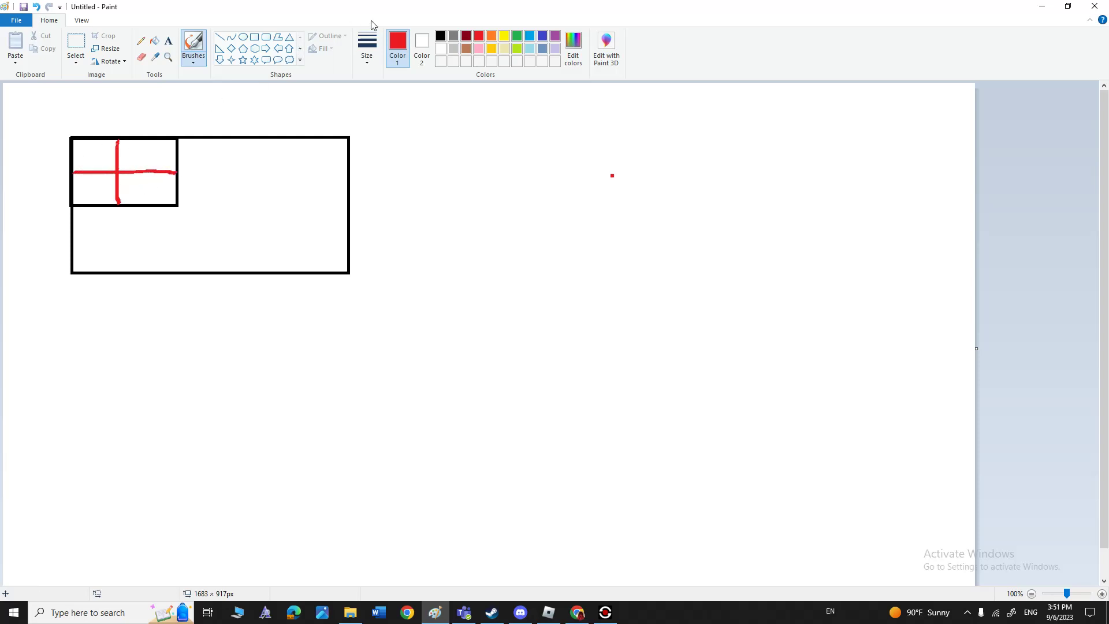
# - Fill the four quarters around the red cross in the small rectangle with indigo
pyautogui.click(442, 49)
pyautogui.click(543, 37)
pyautogui.click(154, 40)
pyautogui.click(137, 155)
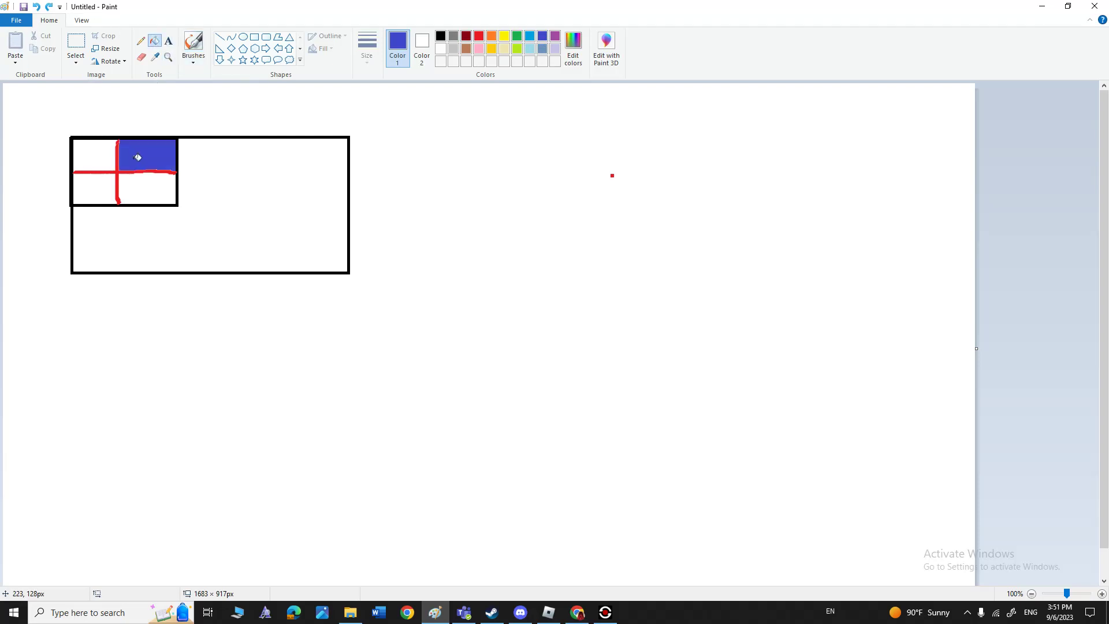
pyautogui.click(148, 193)
pyautogui.click(112, 191)
pyautogui.click(97, 149)
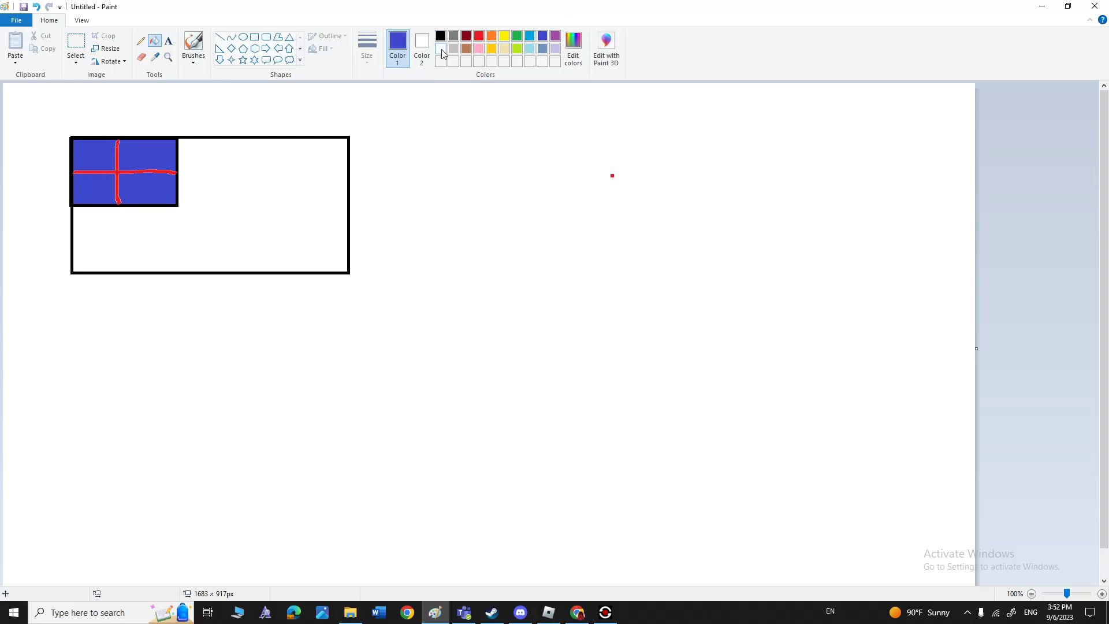
# - Brush two white diagonals across the small indigo rectangle and paint red diagonal lines over them
pyautogui.click(440, 50)
pyautogui.click(194, 43)
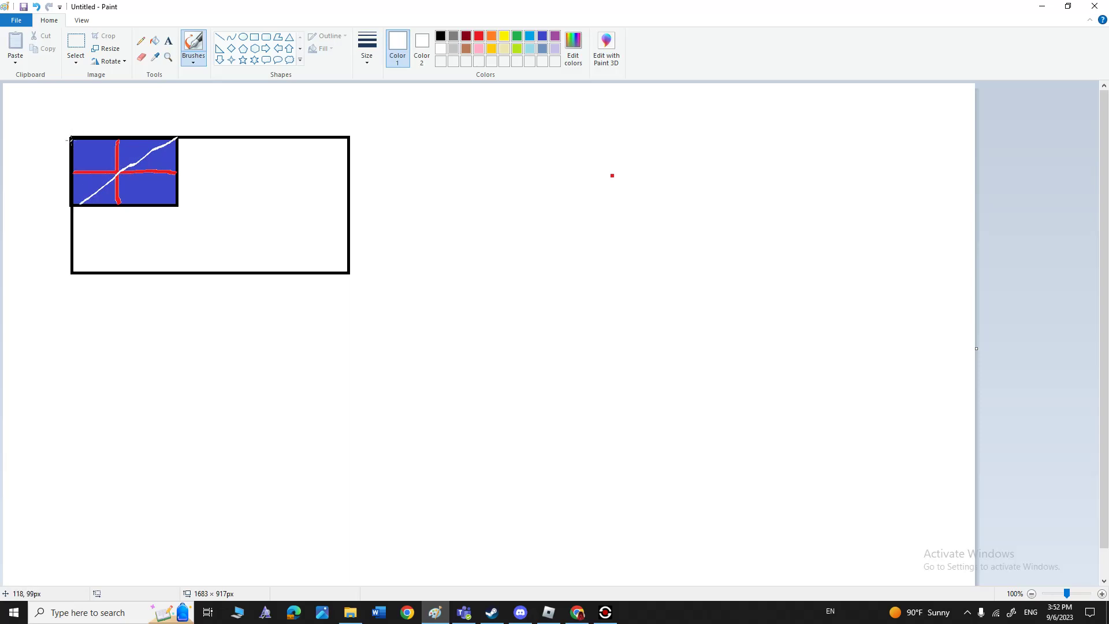
pyautogui.moveTo(72, 139); pyautogui.dragTo(125, 177)
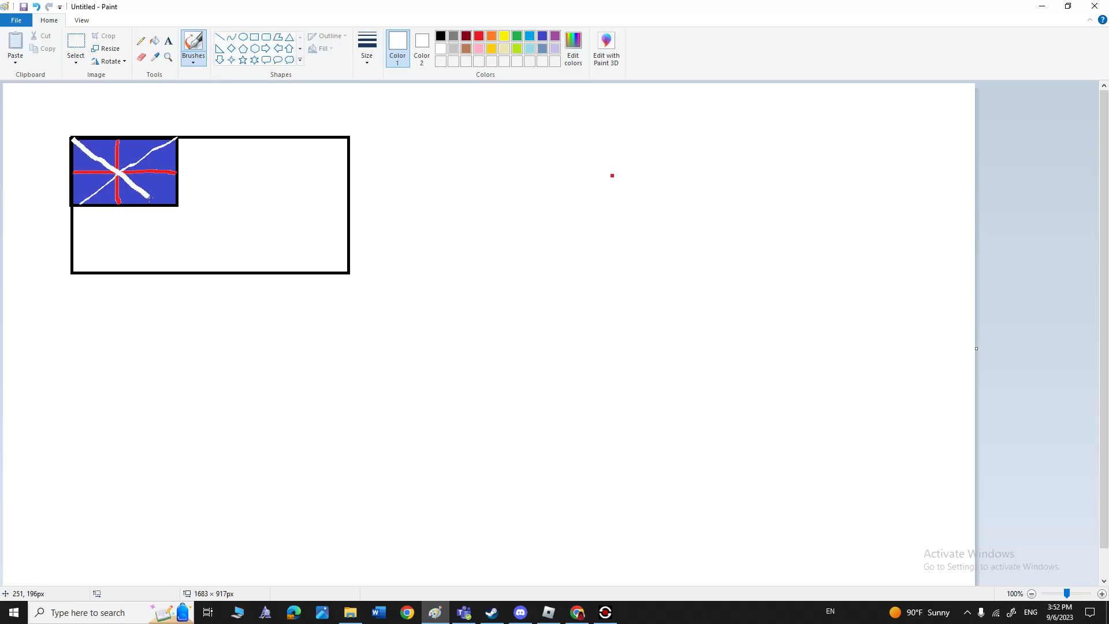
pyautogui.click(479, 36)
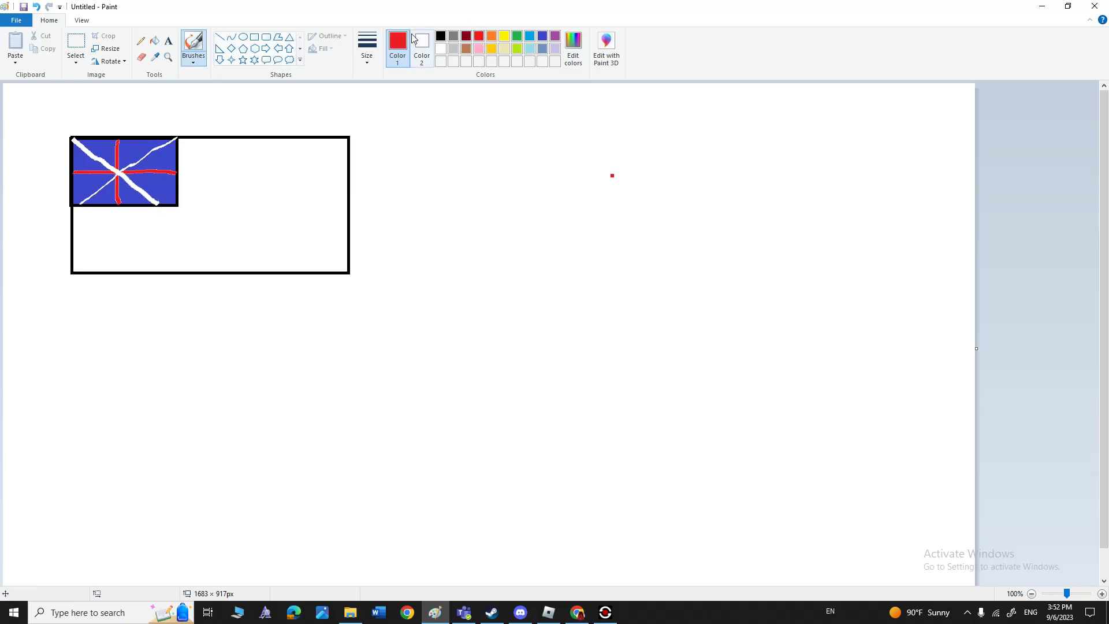
pyautogui.click(192, 65)
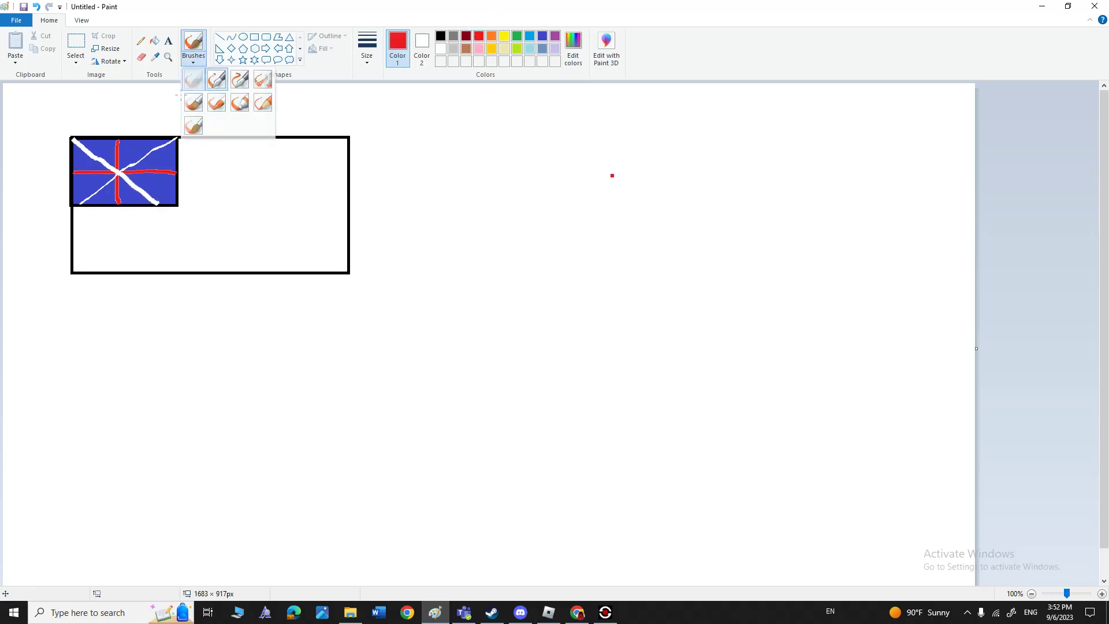
pyautogui.click(193, 103)
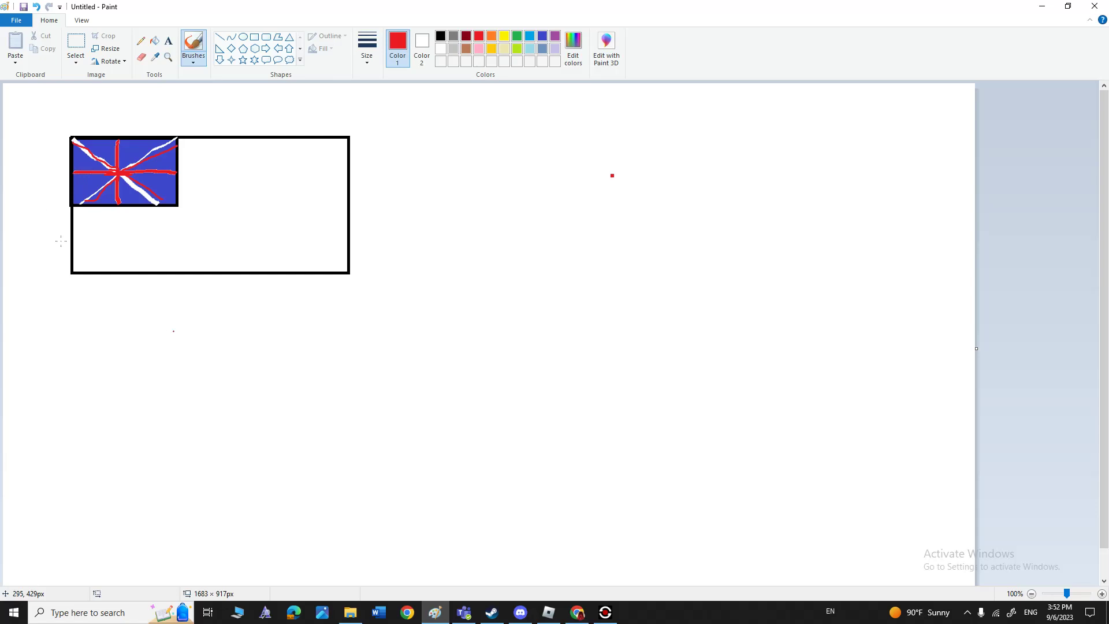
# - Fill the flag's area outside the small rectangle with light turquoise
pyautogui.click(530, 49)
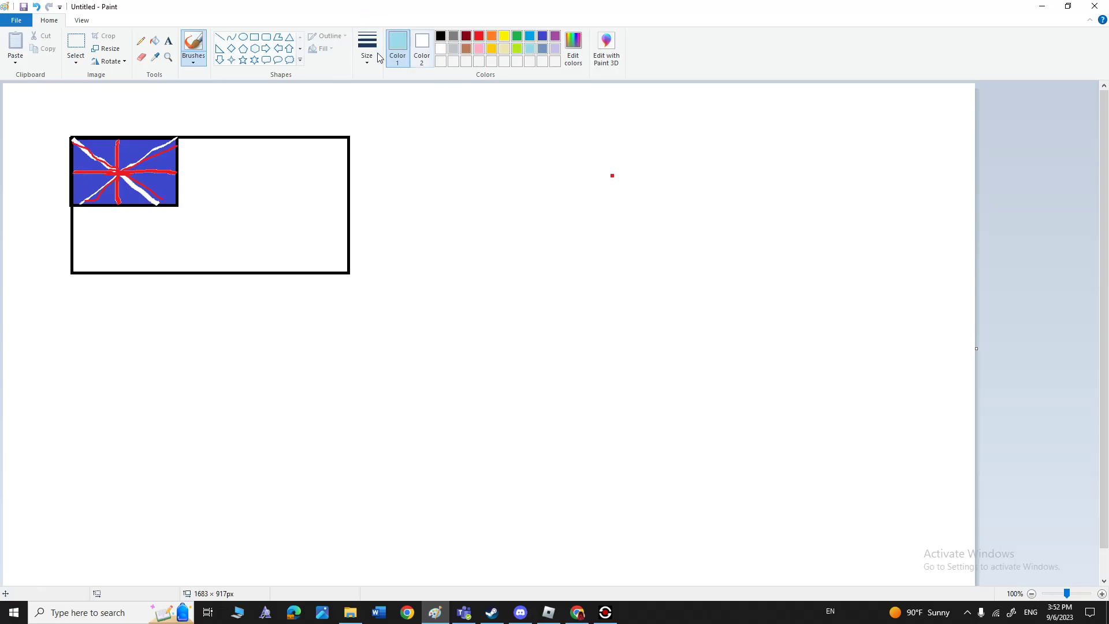
pyautogui.click(154, 40)
pyautogui.click(306, 199)
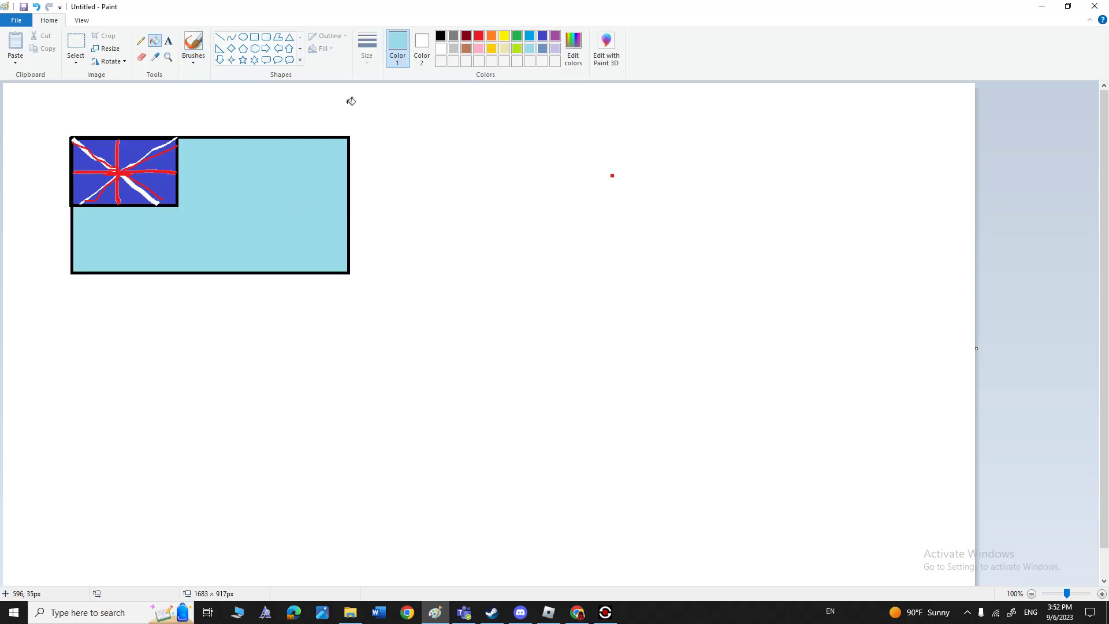
# - Draw a scattered group of yellow five-point stars on the flag's light turquoise area, the largest about 38 × 35 px near the upper right
pyautogui.click(193, 51)
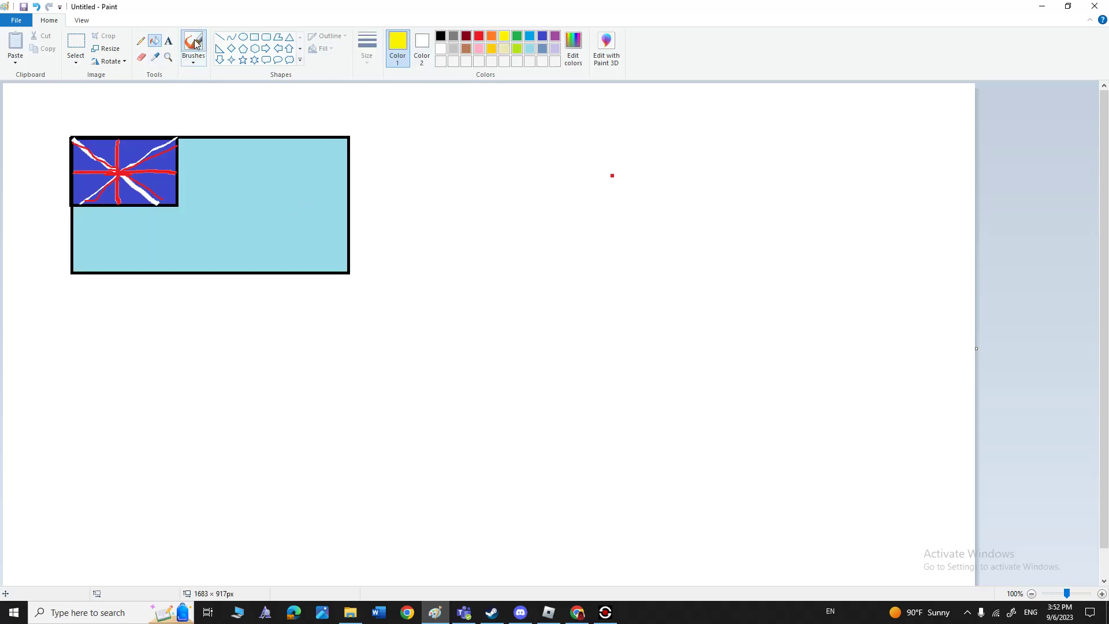
pyautogui.click(243, 37)
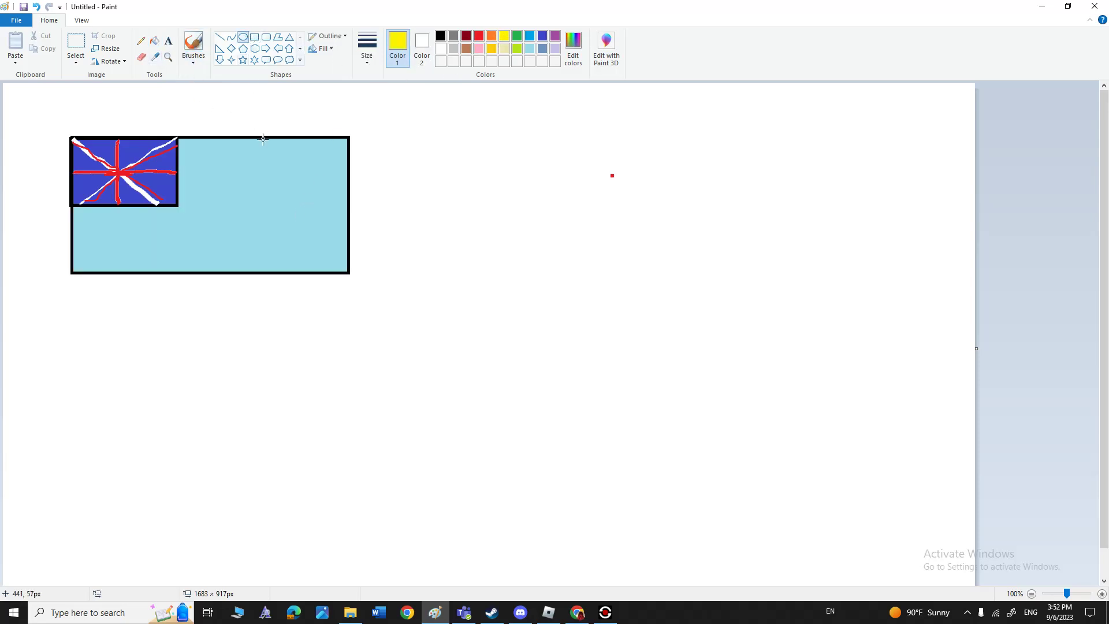
pyautogui.click(242, 60)
pyautogui.moveTo(224, 179)
pyautogui.mouseDown()
pyautogui.moveTo(239, 193)
pyautogui.moveTo(192, 238)
pyautogui.moveTo(235, 239)
pyautogui.mouseUp()
pyautogui.moveTo(245, 212); pyautogui.dragTo(261, 224)
pyautogui.moveTo(264, 195); pyautogui.dragTo(286, 201)
pyautogui.moveTo(283, 176)
pyautogui.mouseDown()
pyautogui.moveTo(304, 178)
pyautogui.moveTo(297, 158)
pyautogui.mouseUp()
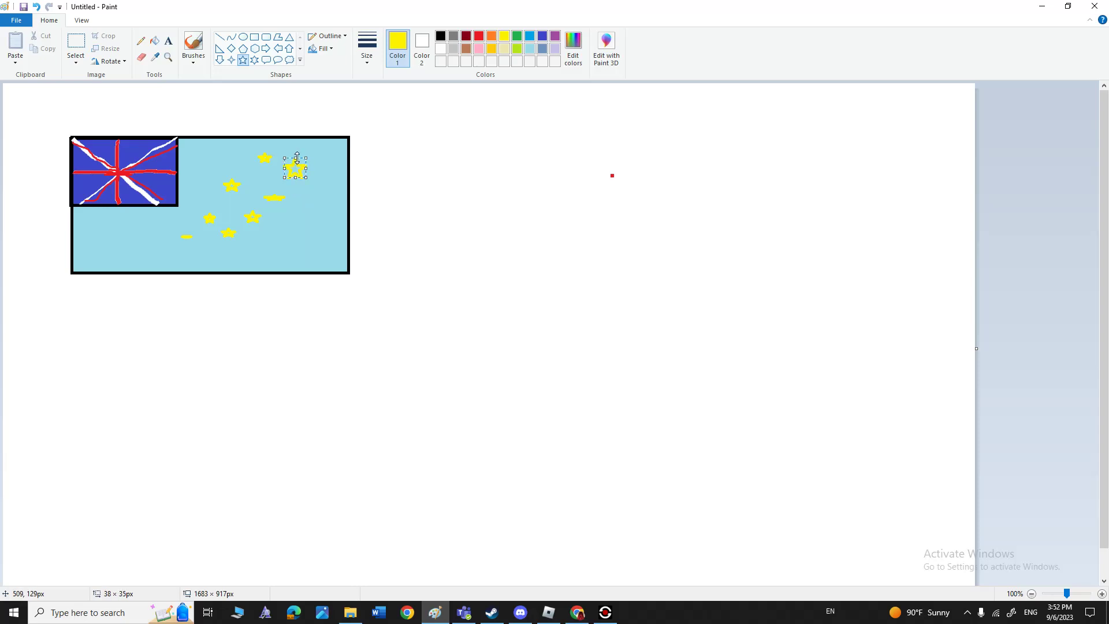
pyautogui.click(396, 156)
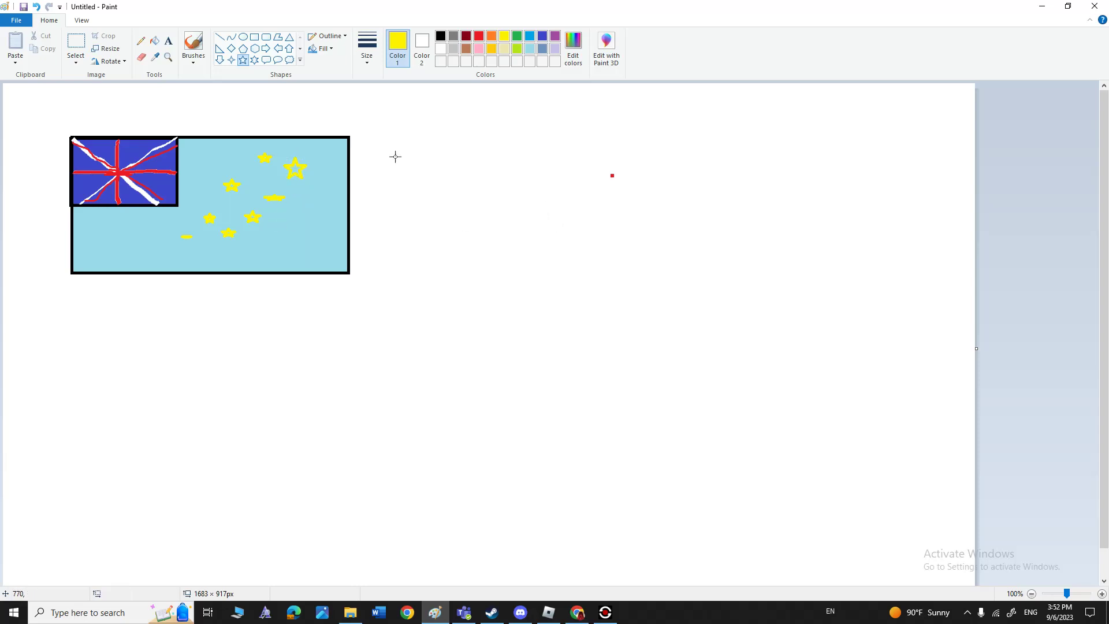
# - Fill the inside of the largest star with yellow and erase the stray red dot beside the flag
pyautogui.click(157, 41)
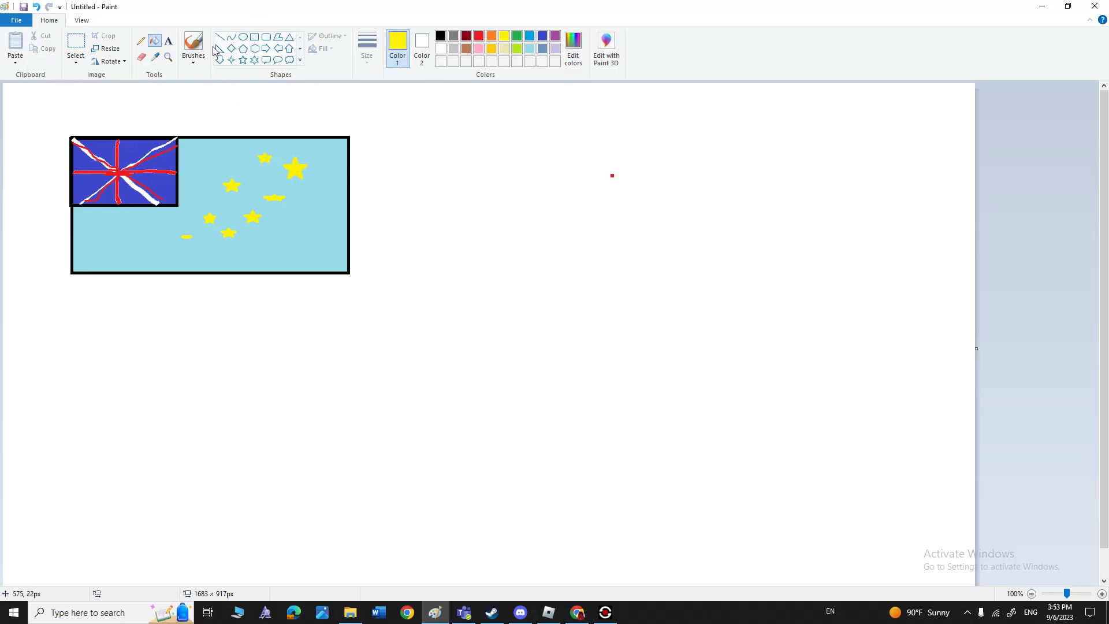
pyautogui.click(141, 56)
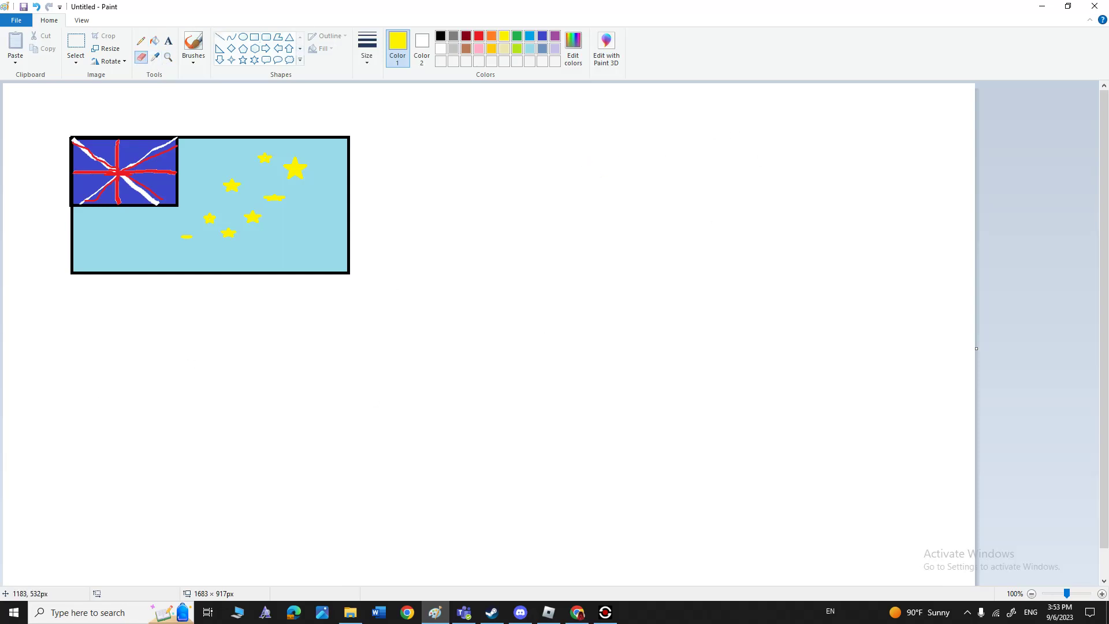
pyautogui.click(605, 612)
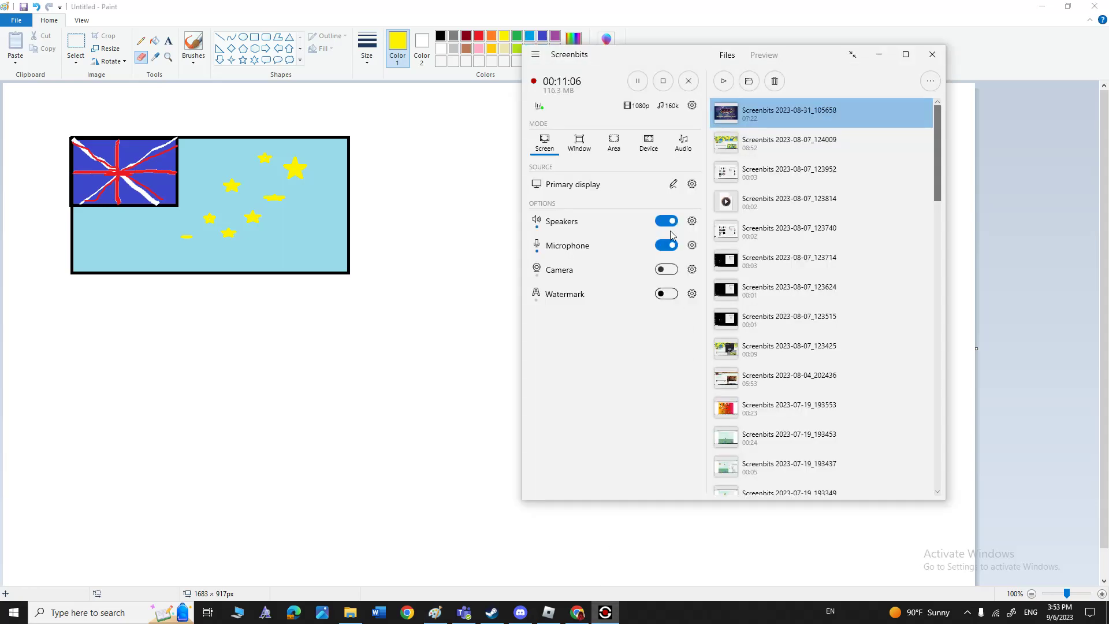
pyautogui.click(879, 54)
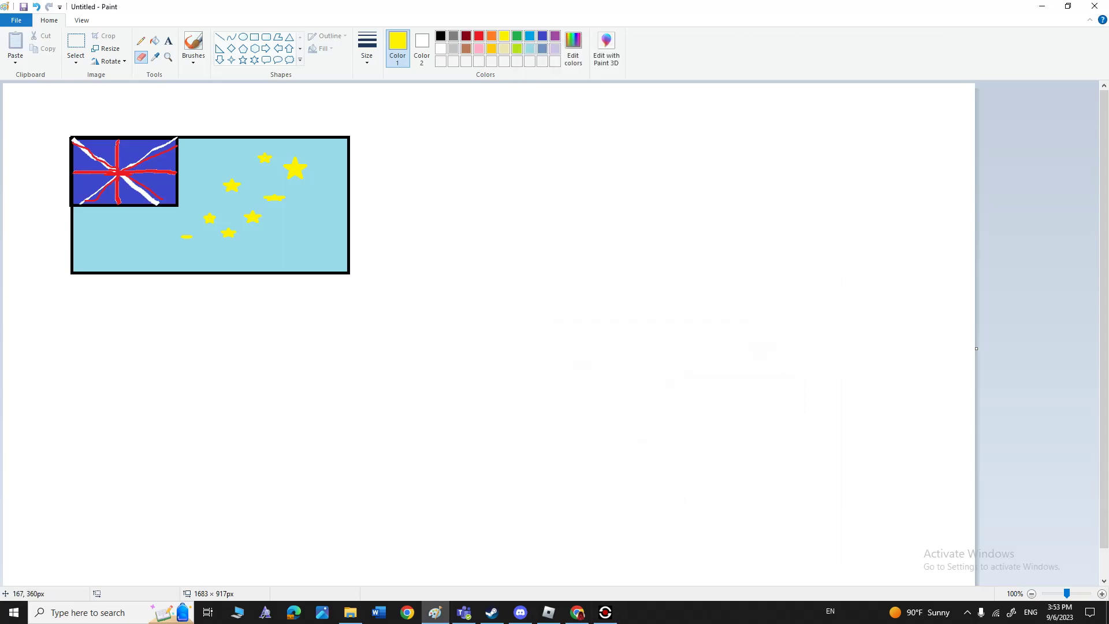
# - Switch to Chrome, search Yahoo Images for "tuvalu", narrow the search to Tuvalu Flag and enlarge the first flag image to compare
pyautogui.click(577, 612)
pyautogui.click(294, 9)
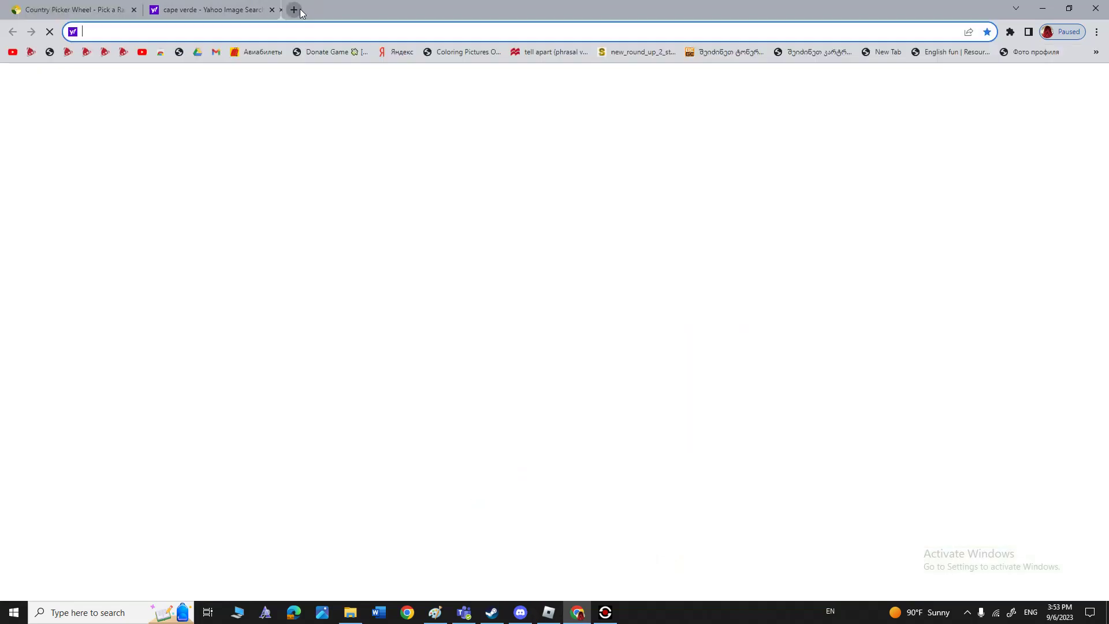
pyautogui.click(410, 10)
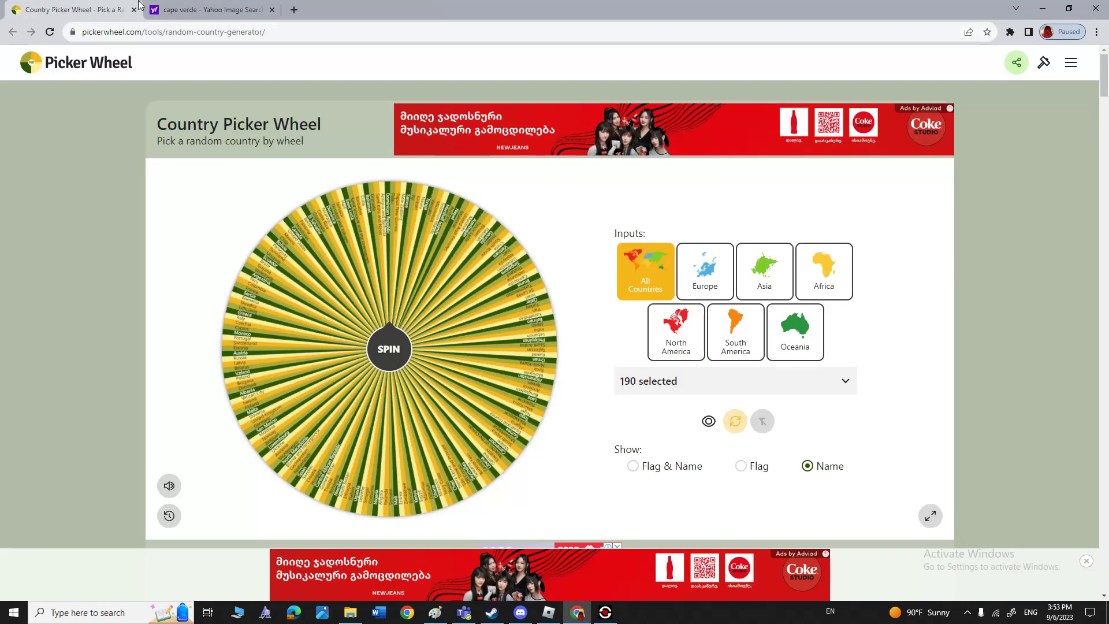
pyautogui.click(208, 9)
pyautogui.click(112, 64)
pyautogui.write('tuvalu')
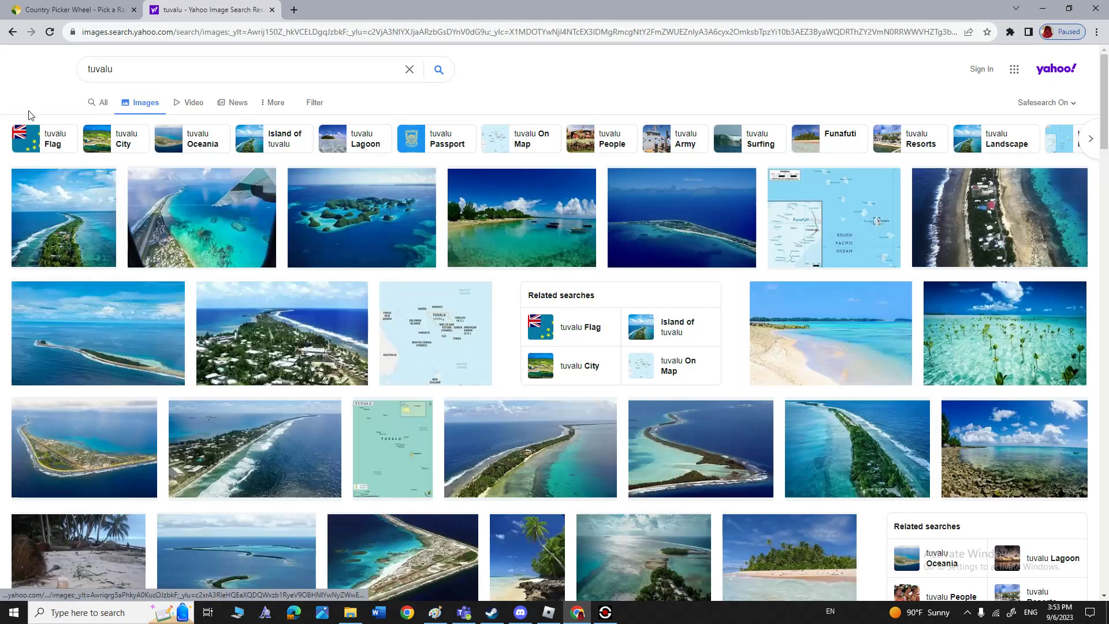
pyautogui.click(42, 139)
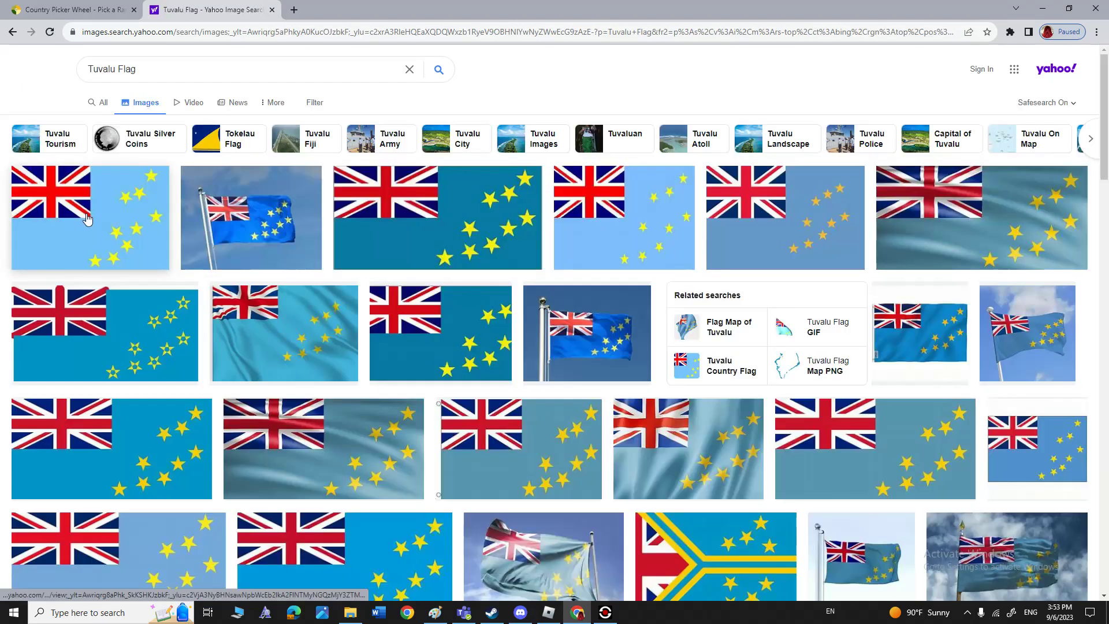
pyautogui.click(87, 215)
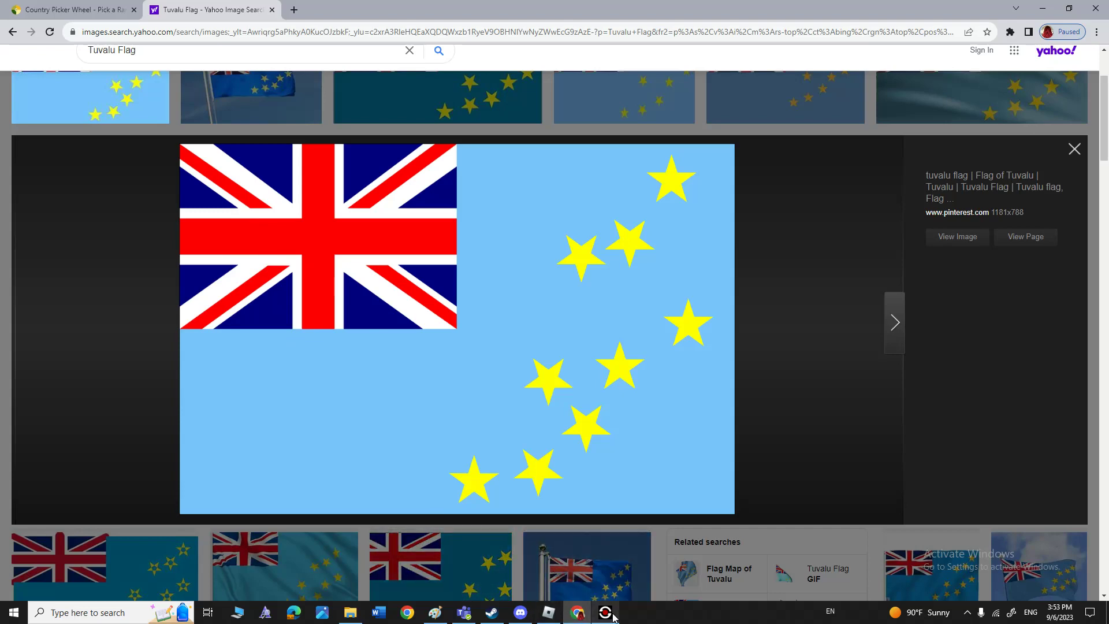
# - Return to Paint and clear the canvas by selecting and deleting the whole Tuvalu flag drawing
pyautogui.click(548, 613)
pyautogui.moveTo(436, 613); pyautogui.dragTo(537, 617)
pyautogui.click(537, 617)
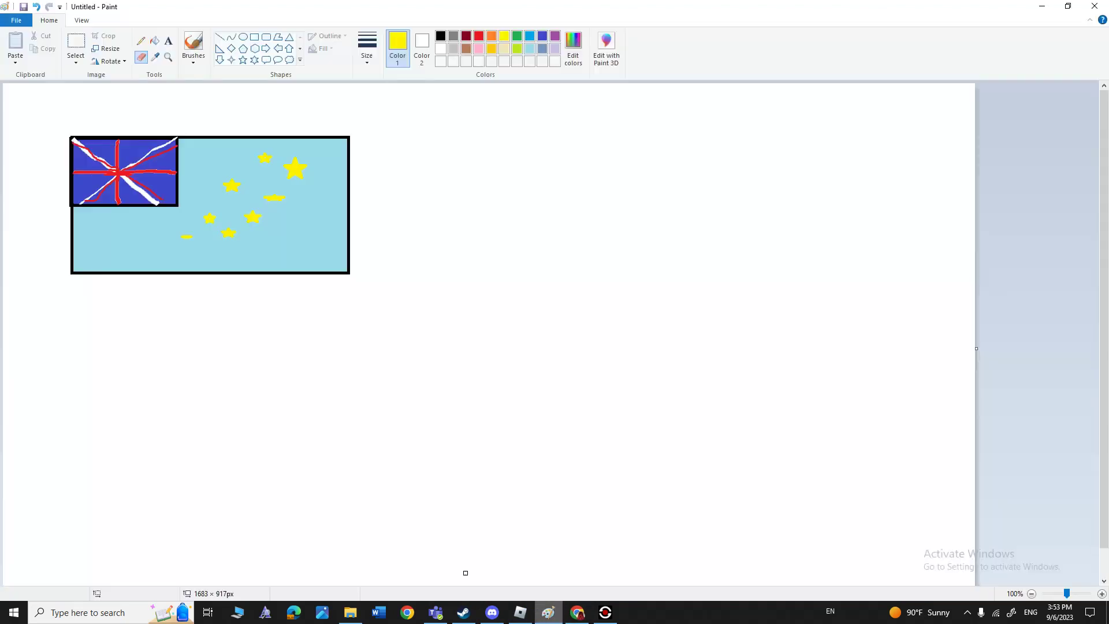
pyautogui.click(75, 43)
pyautogui.moveTo(366, 332); pyautogui.dragTo(386, 319)
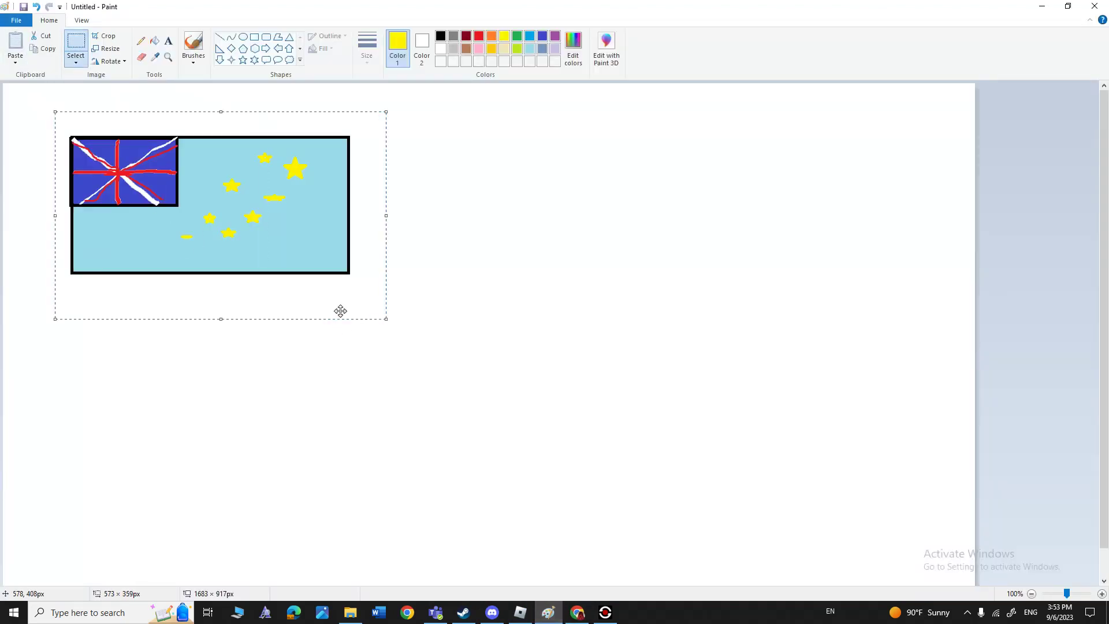
pyautogui.press('Delete')
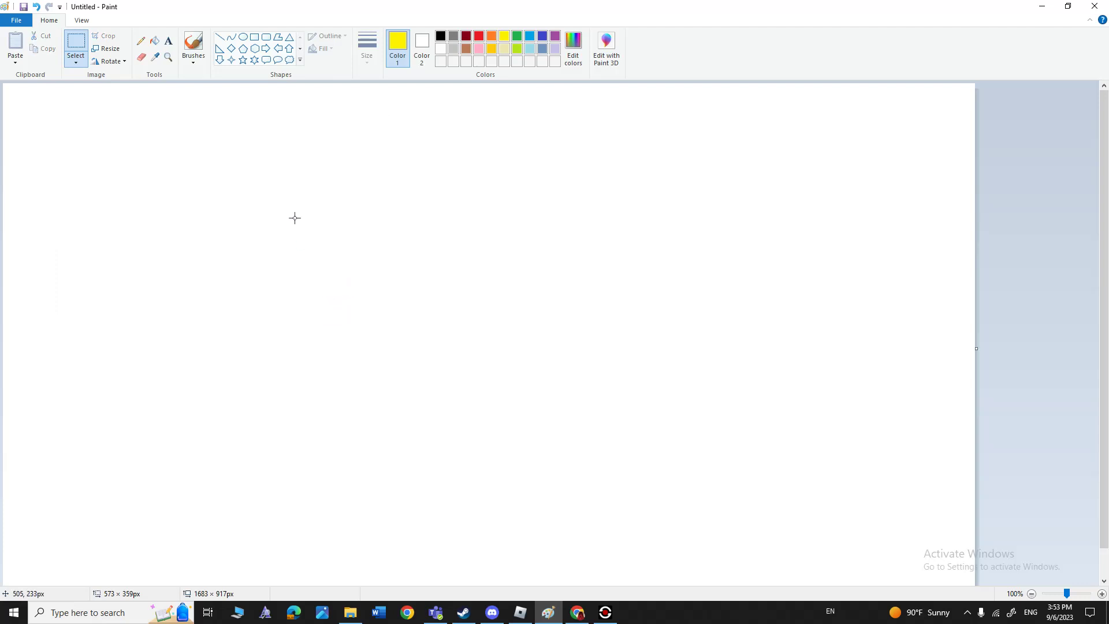
# - Switch to the Country Picker Wheel in Chrome, spin it for another country and remove the picked one from the wheel
pyautogui.click(578, 612)
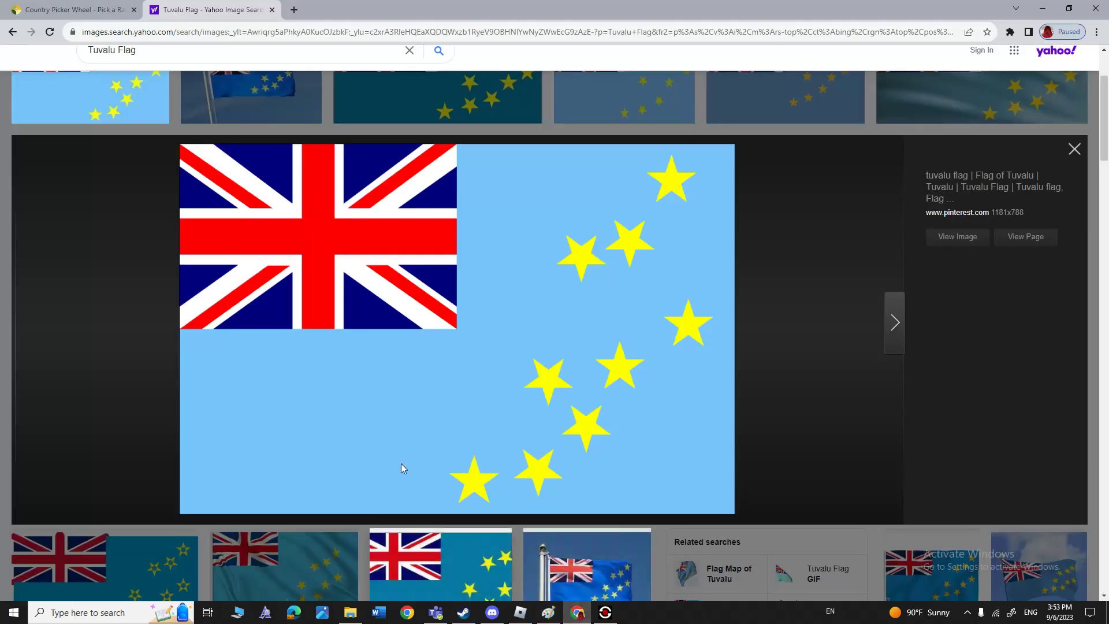
pyautogui.hotkey('ctrl', 'shift', 'Tab')
pyautogui.click(392, 376)
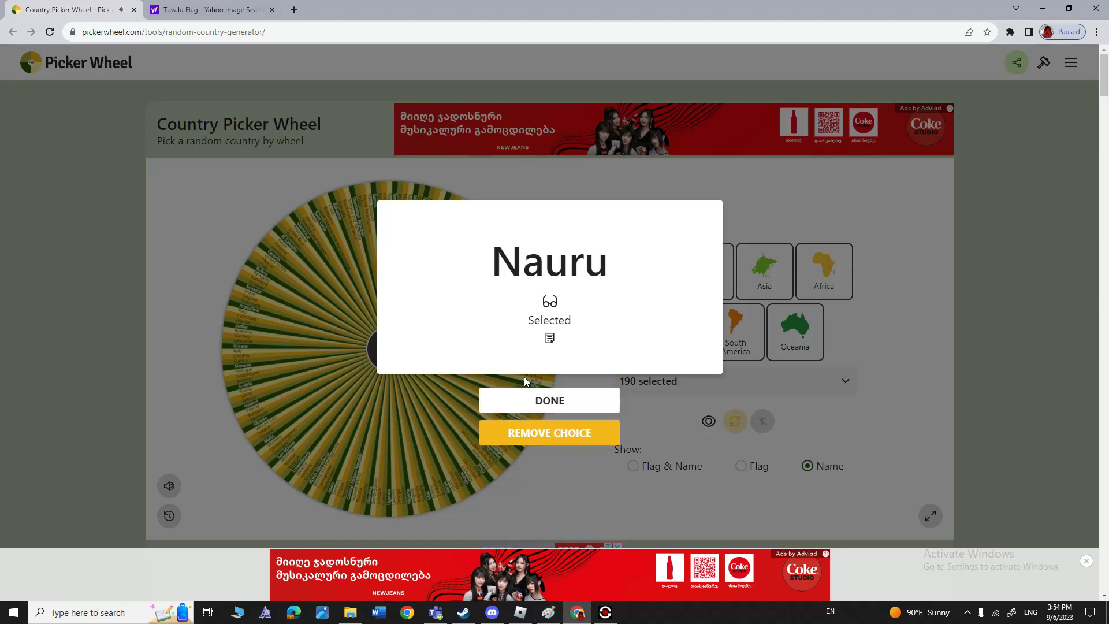
pyautogui.click(556, 431)
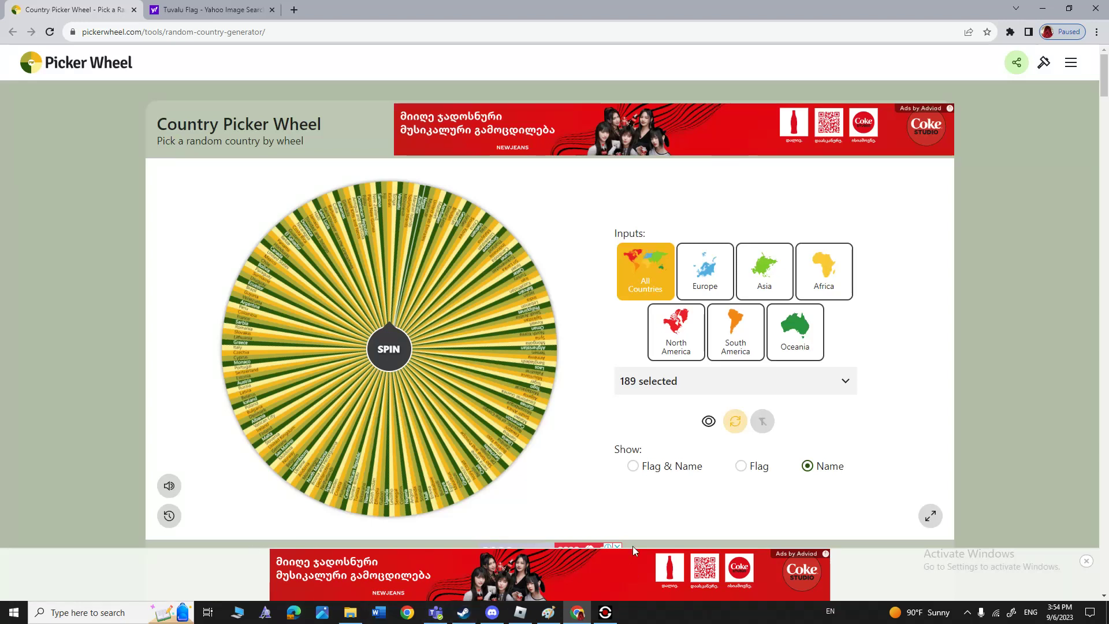
# - Return to Paint and draw a black-outlined rectangle about 545 × 290 px for the Nauru flag in the canvas's upper-left area
pyautogui.click(548, 612)
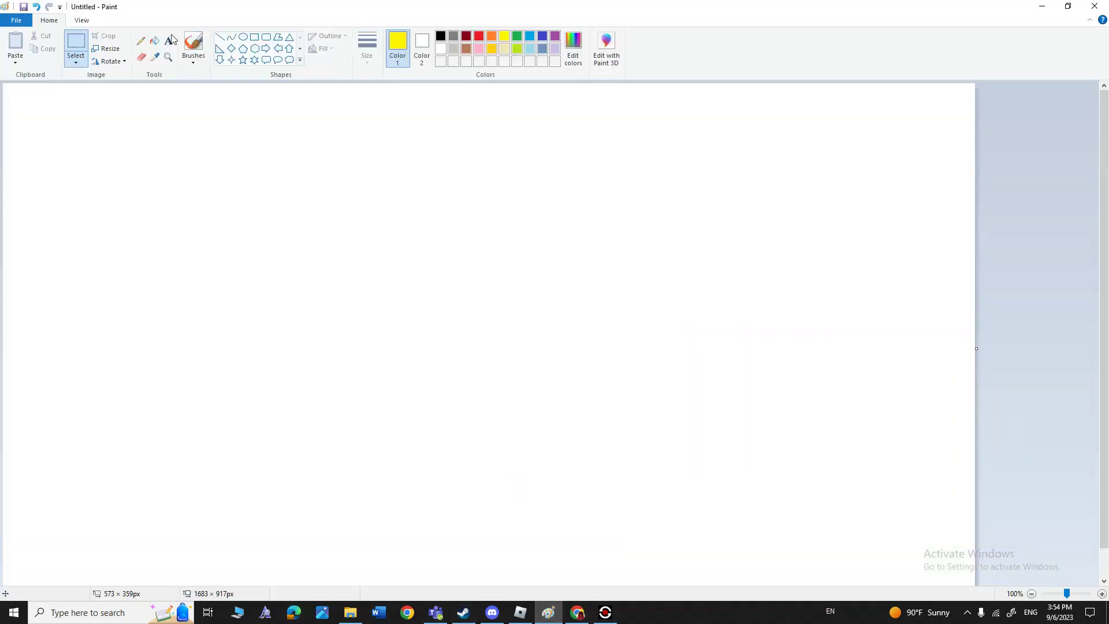
pyautogui.click(256, 37)
pyautogui.moveTo(81, 129); pyautogui.dragTo(397, 296)
pyautogui.click(439, 37)
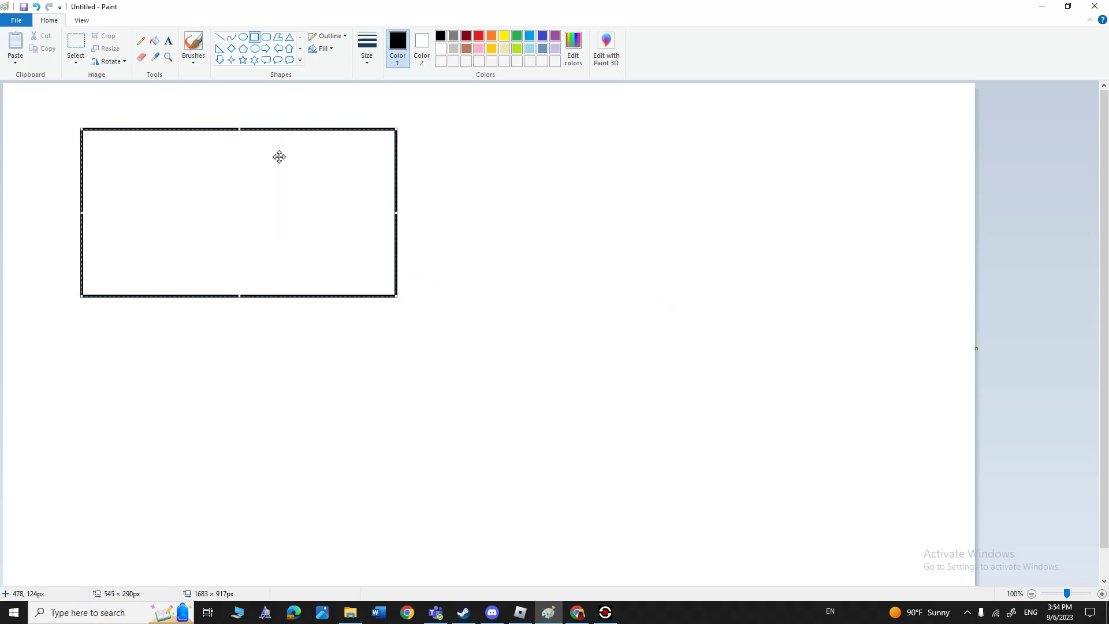
# - Draw a black-outlined band about 544 × 94 px across the middle of the Nauru flag and split it lengthwise with a horizontal line
pyautogui.click(448, 193)
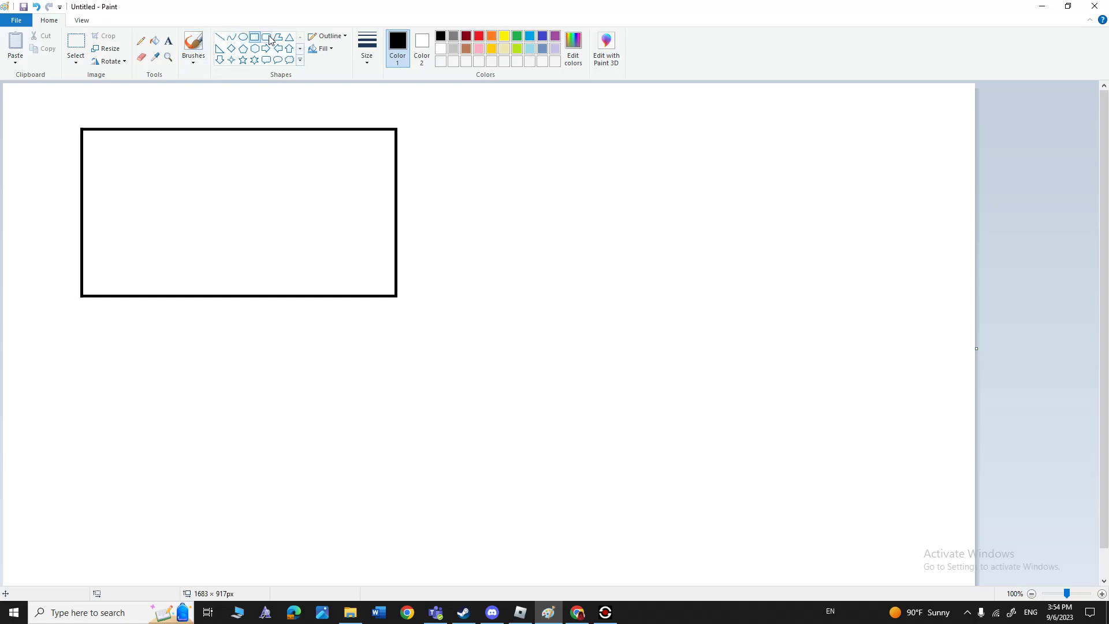
pyautogui.moveTo(83, 189)
pyautogui.mouseDown()
pyautogui.moveTo(497, 238)
pyautogui.moveTo(406, 223)
pyautogui.moveTo(396, 211)
pyautogui.moveTo(397, 245)
pyautogui.mouseUp()
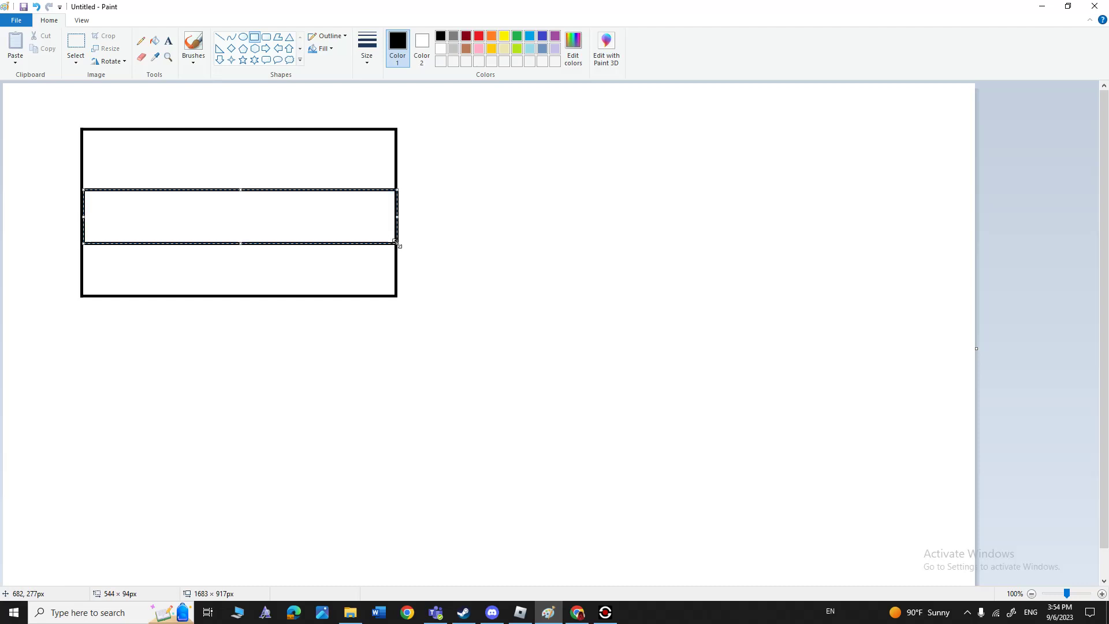
pyautogui.click(355, 128)
pyautogui.click(219, 37)
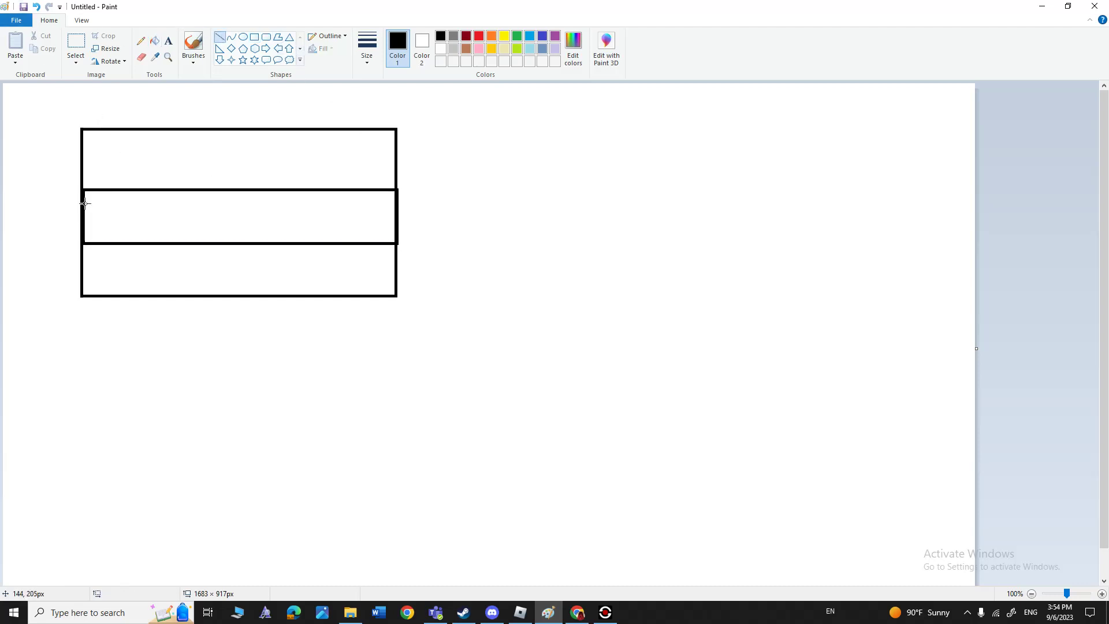
pyautogui.moveTo(81, 215); pyautogui.dragTo(395, 215)
pyautogui.click(597, 228)
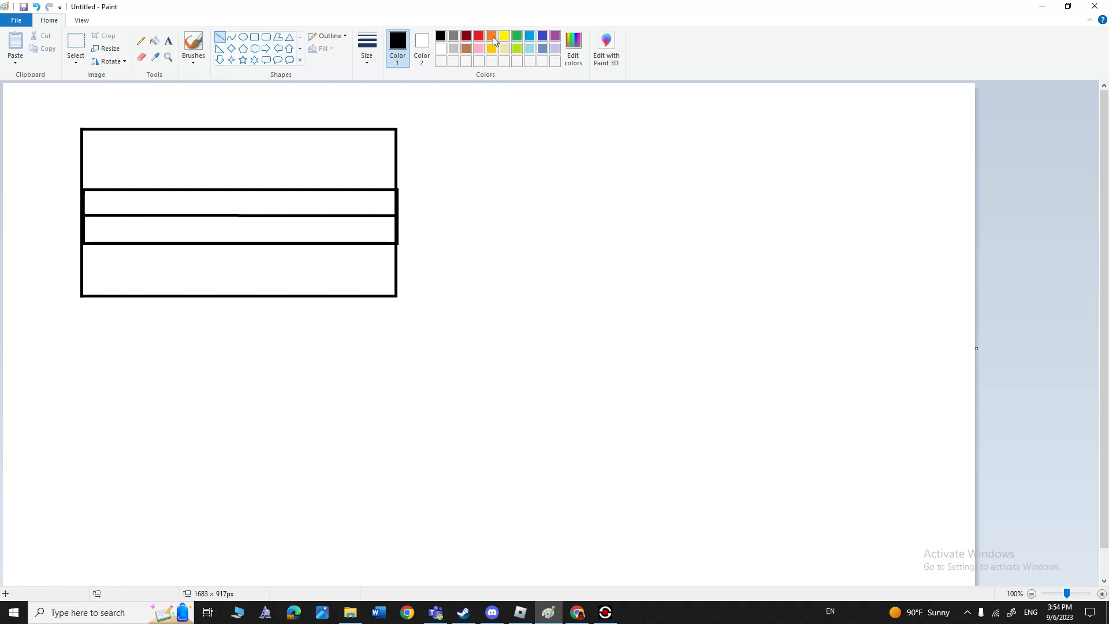
# - Fill the upper half of the middle band with orange and the large areas above and below the band with indigo
pyautogui.click(492, 36)
pyautogui.click(154, 40)
pyautogui.click(213, 201)
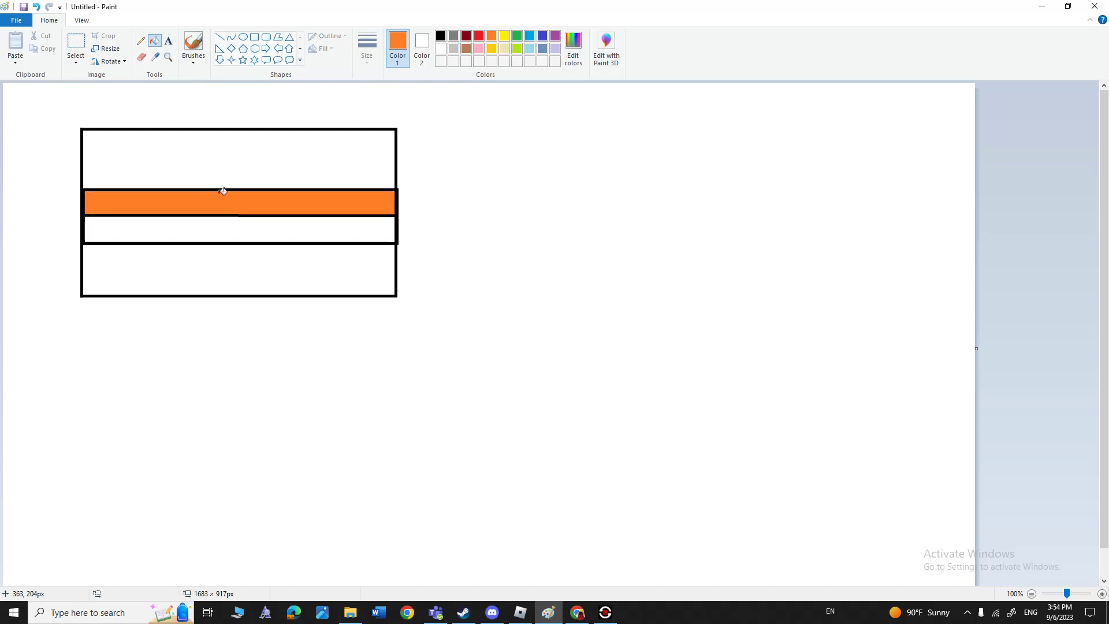
pyautogui.click(543, 36)
pyautogui.click(151, 149)
pyautogui.click(180, 284)
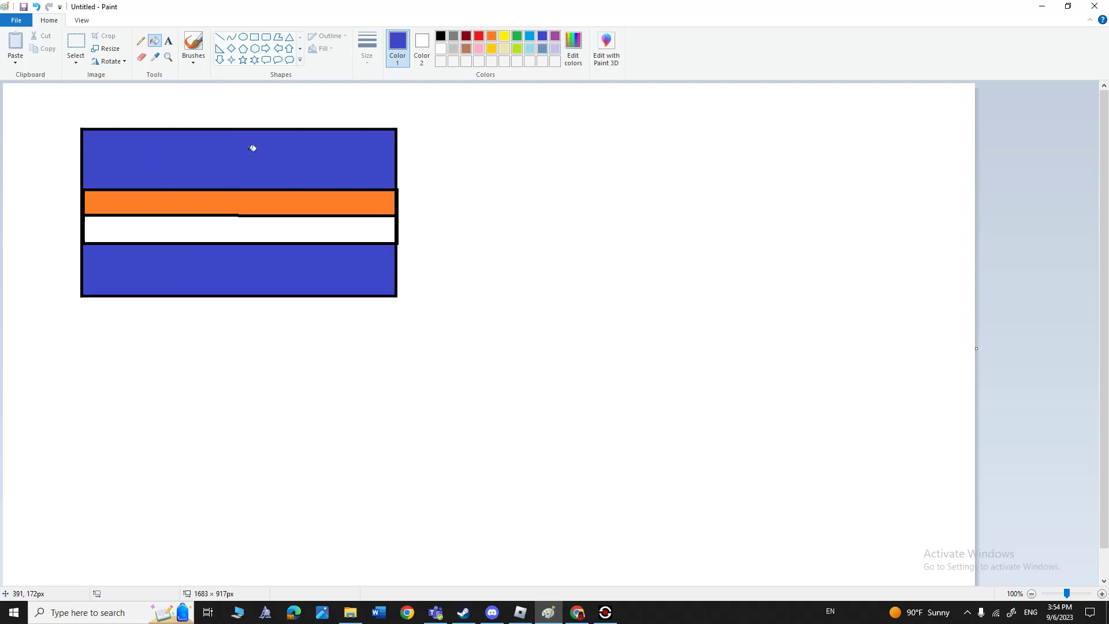
# - Draw a white six-pointed star about 77 × 87 px near the hoist end of the lower indigo area and fill it white
pyautogui.click(254, 60)
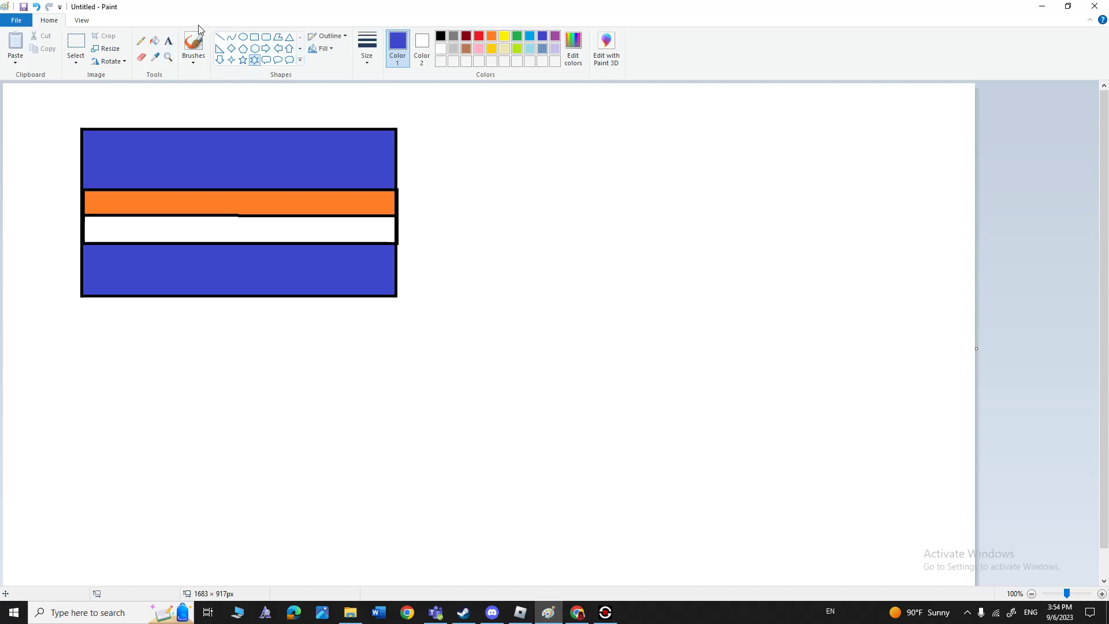
pyautogui.click(441, 48)
pyautogui.moveTo(114, 254); pyautogui.dragTo(157, 269)
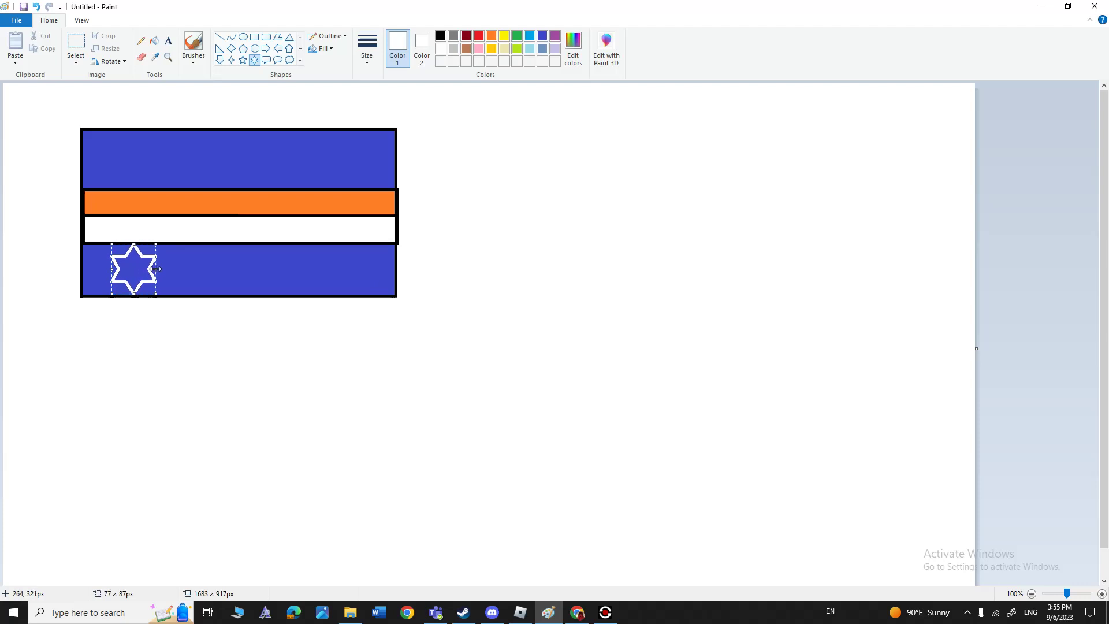
pyautogui.click(470, 204)
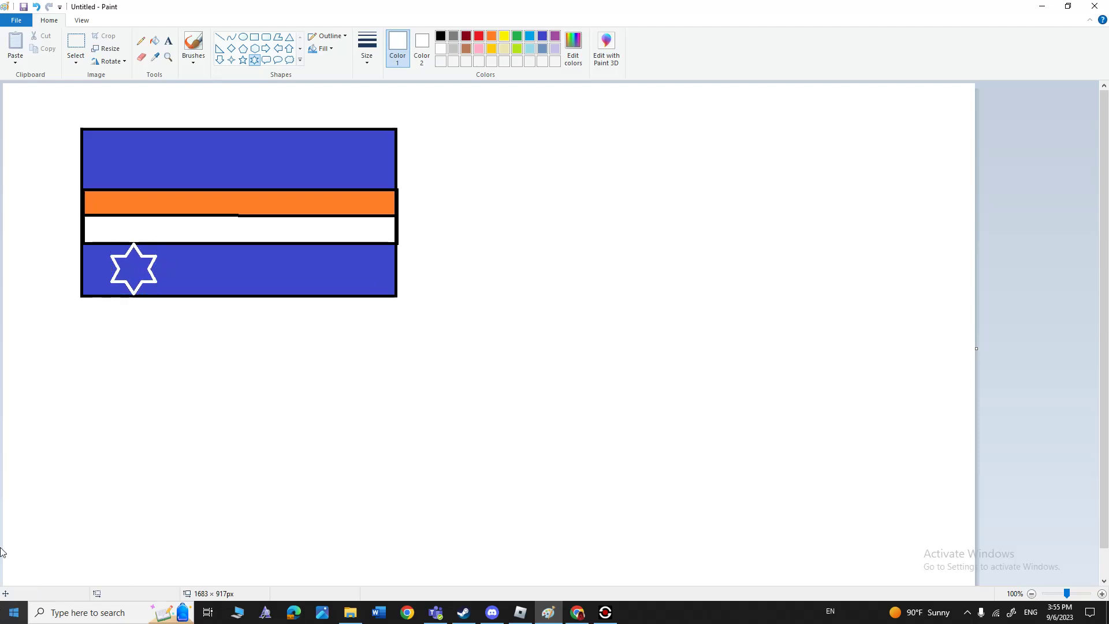
pyautogui.click(156, 41)
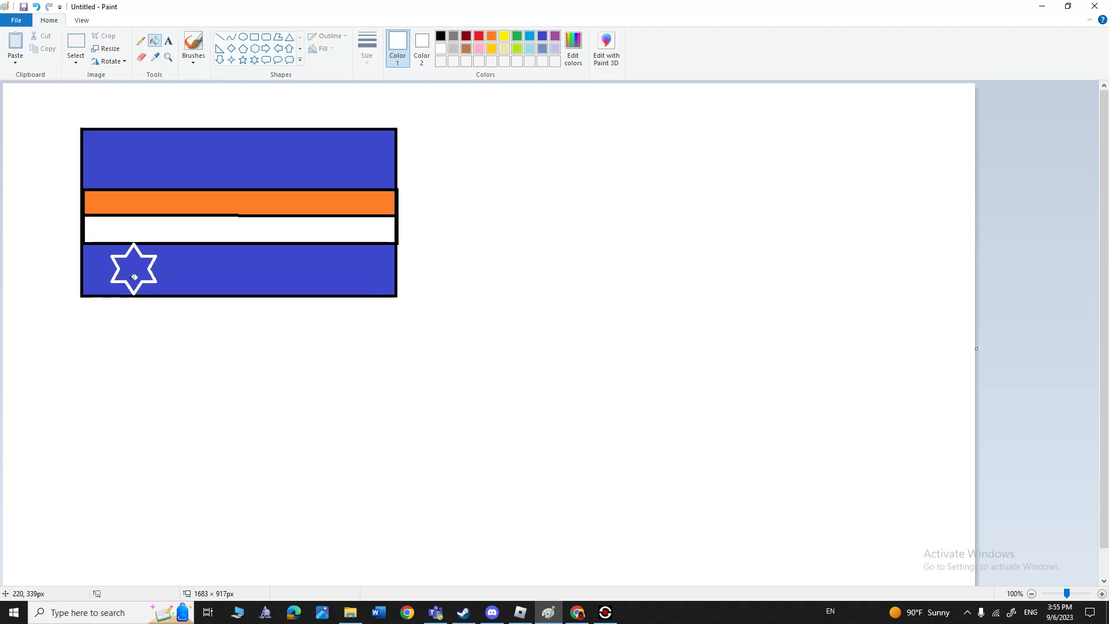
pyautogui.click(136, 261)
pyautogui.click(301, 61)
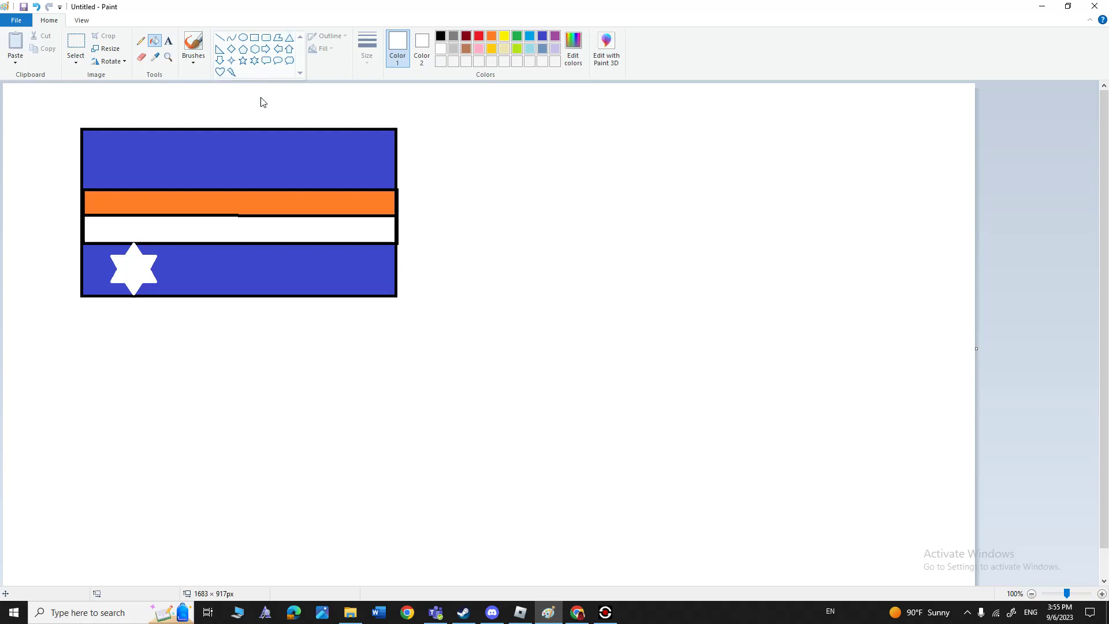
# - Switch to Chrome and change the Yahoo Images search from Tuvalu to the Nauru flag to compare the drawing with real images
pyautogui.click(577, 613)
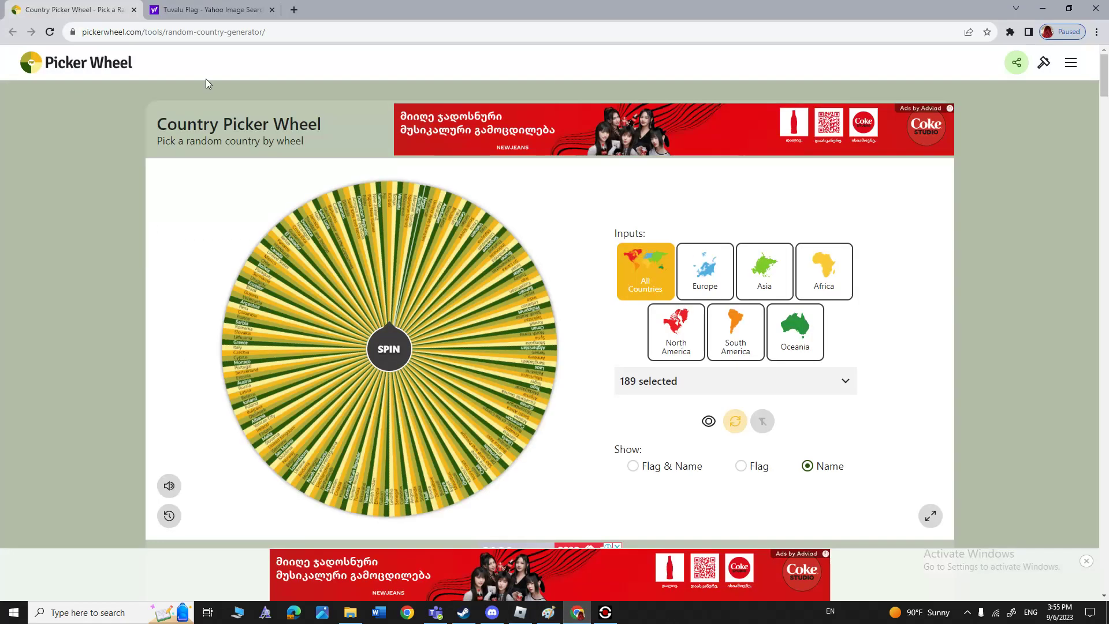
pyautogui.click(209, 10)
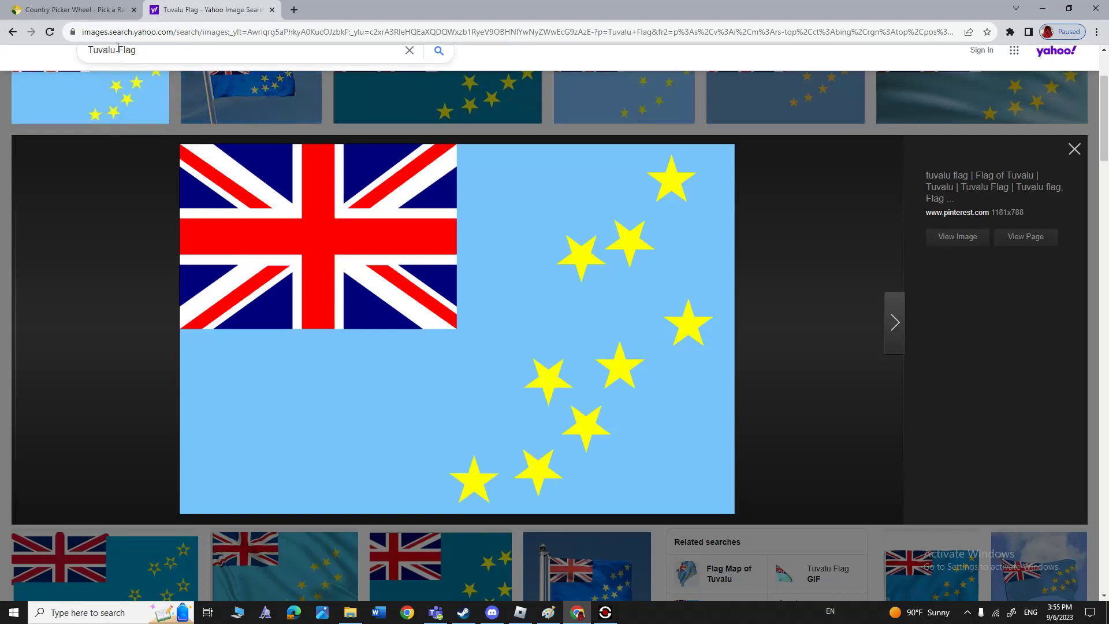
pyautogui.moveTo(118, 50); pyautogui.dragTo(0, 66)
pyautogui.write('nauru')
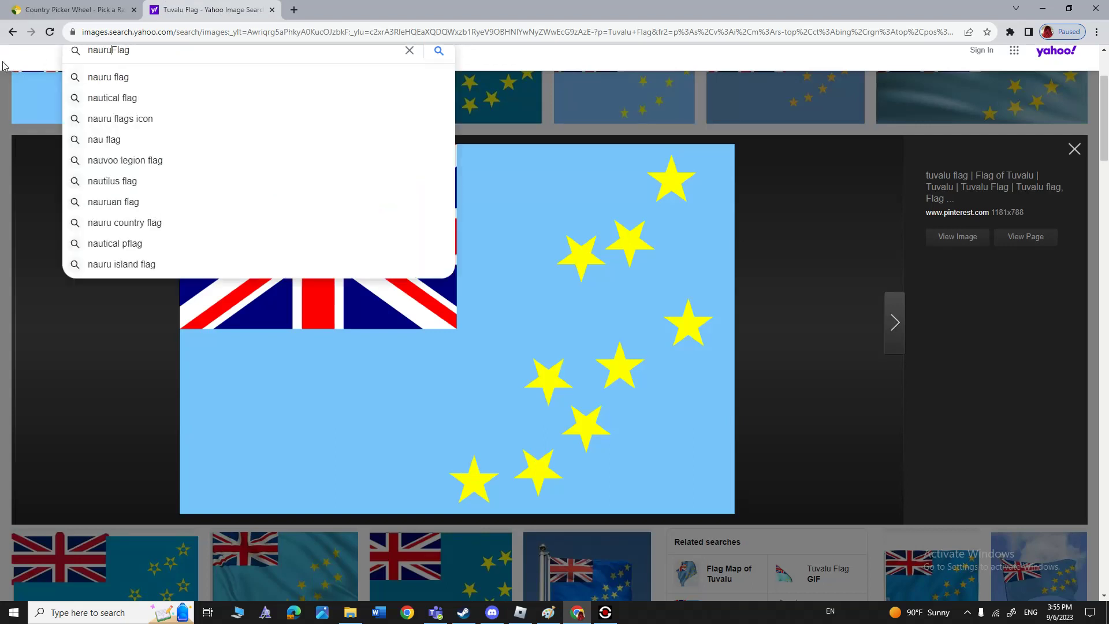
pyautogui.press('Return')
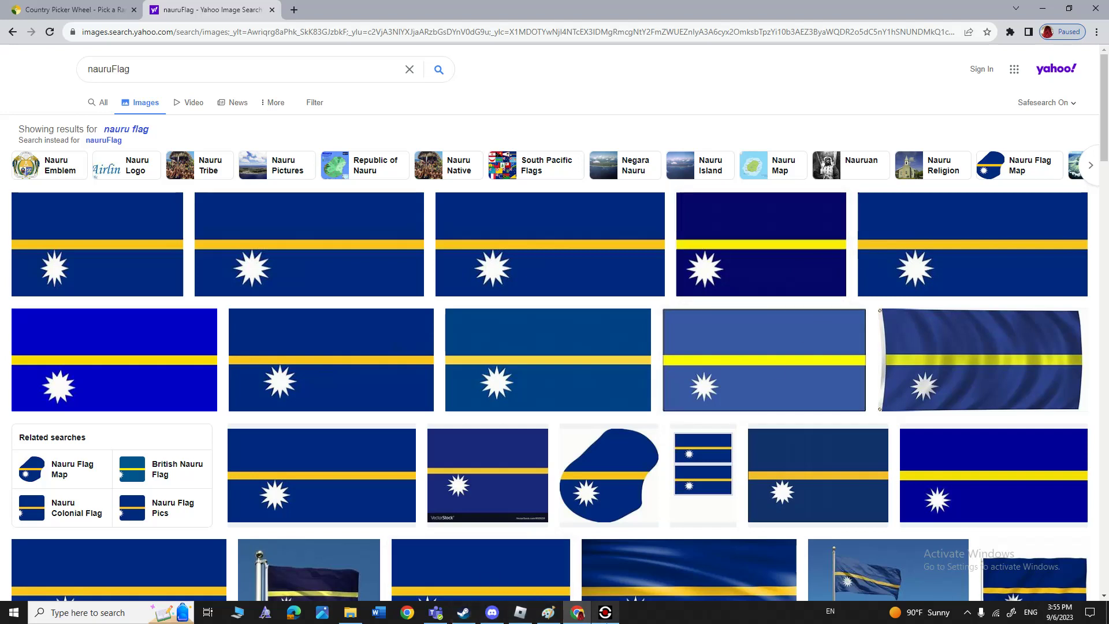
# - Return to Paint and erase the Nauru flag by filling its outlines, stripes and indigo areas with white
pyautogui.click(549, 615)
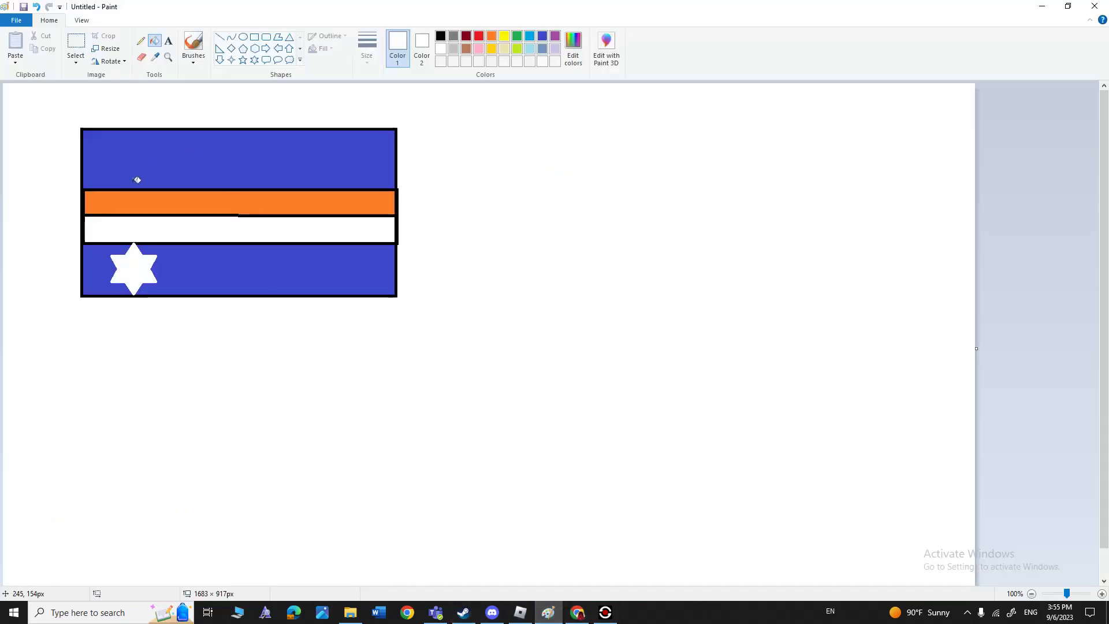
pyautogui.click(82, 189)
pyautogui.click(112, 181)
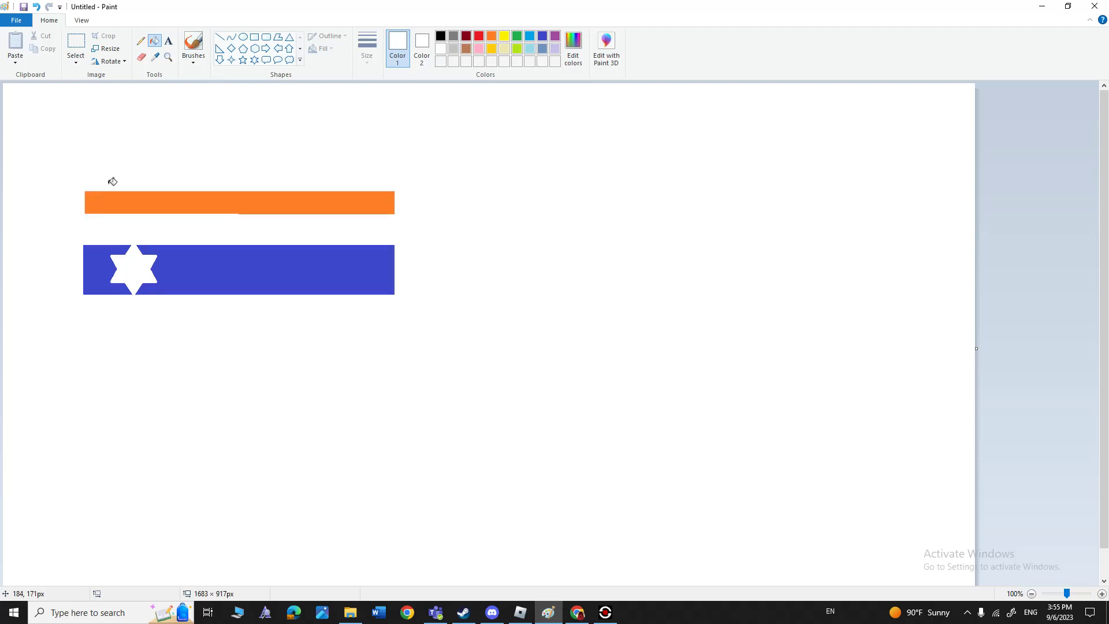
pyautogui.click(141, 201)
pyautogui.click(169, 289)
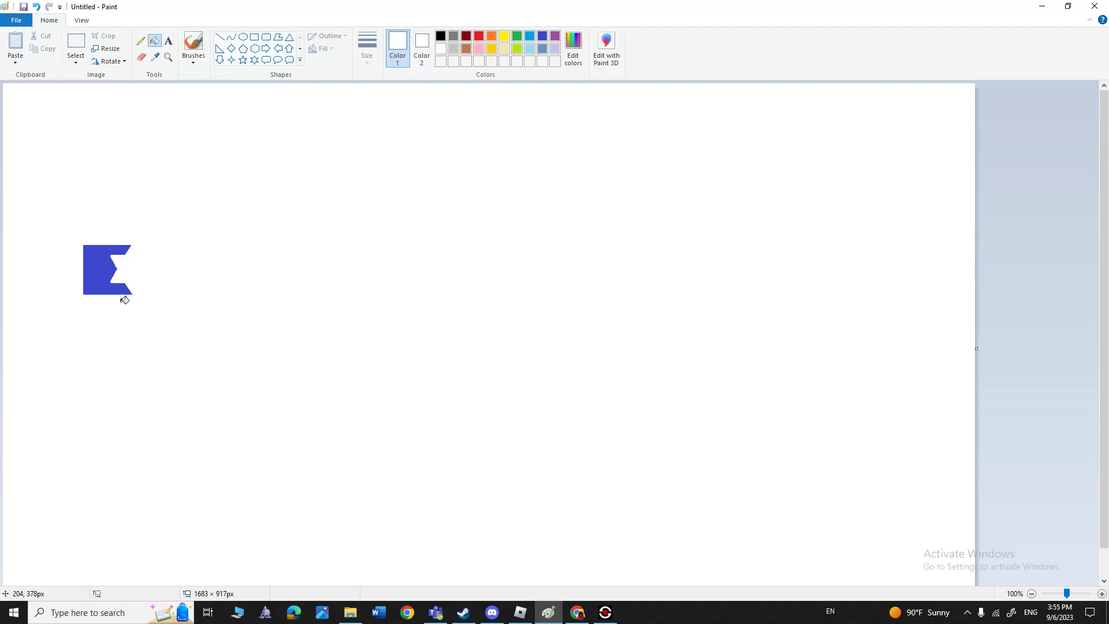
pyautogui.click(93, 278)
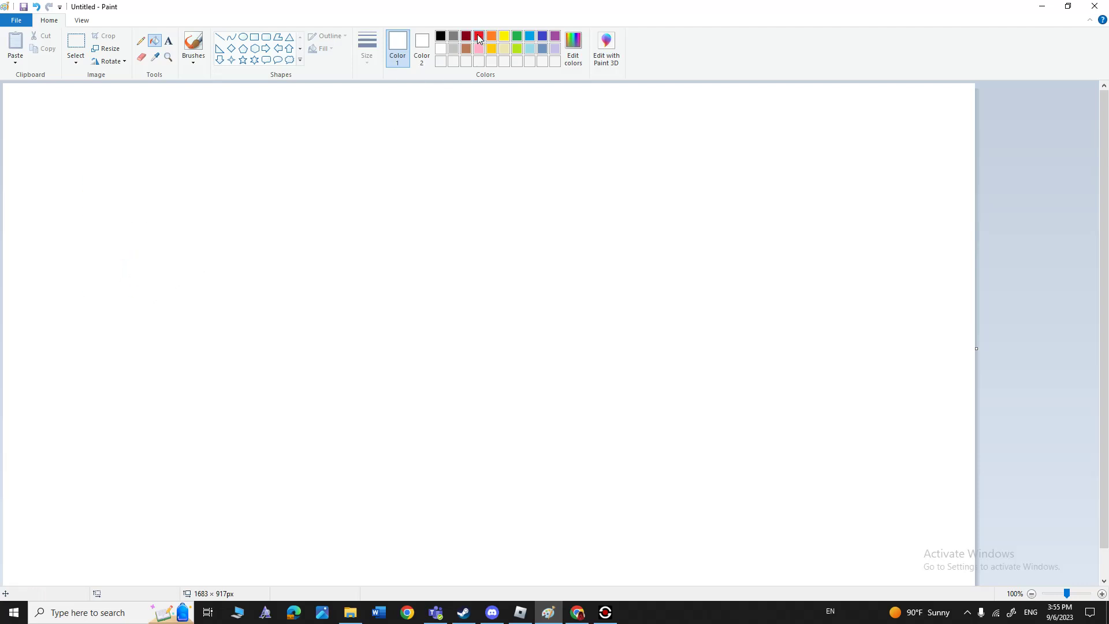
# - Flood the blank canvas with red and refill it with white
pyautogui.click(479, 39)
pyautogui.click(275, 277)
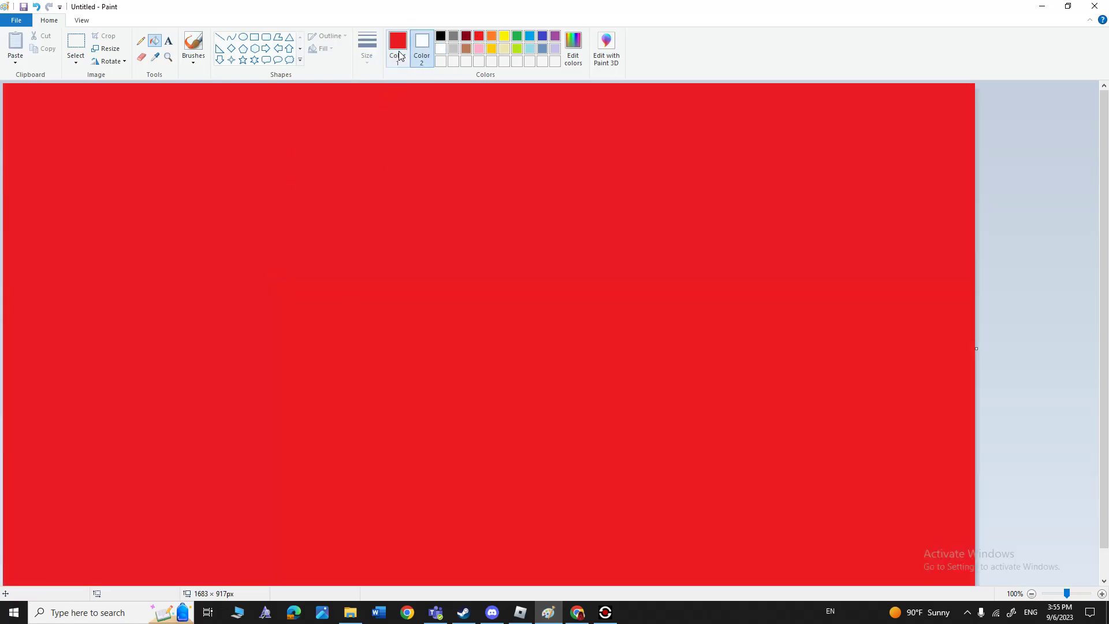
pyautogui.click(441, 48)
pyautogui.click(426, 152)
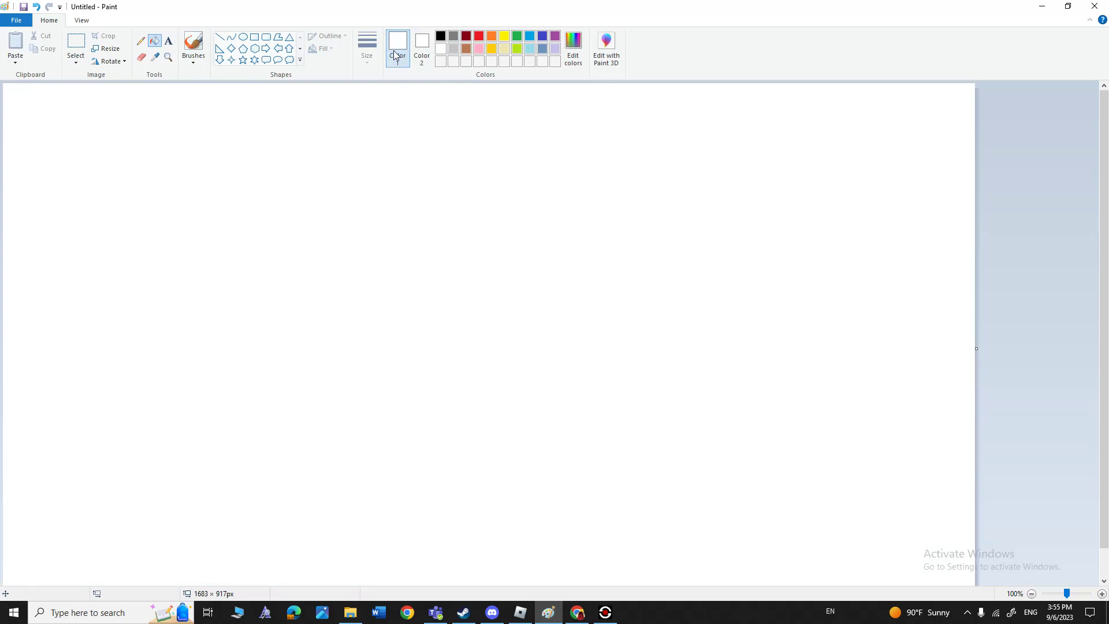
# - Switch to the Country Picker Wheel in Chrome, spin it for a new country and remove that choice from the wheel
pyautogui.click(577, 612)
pyautogui.click(2, 4)
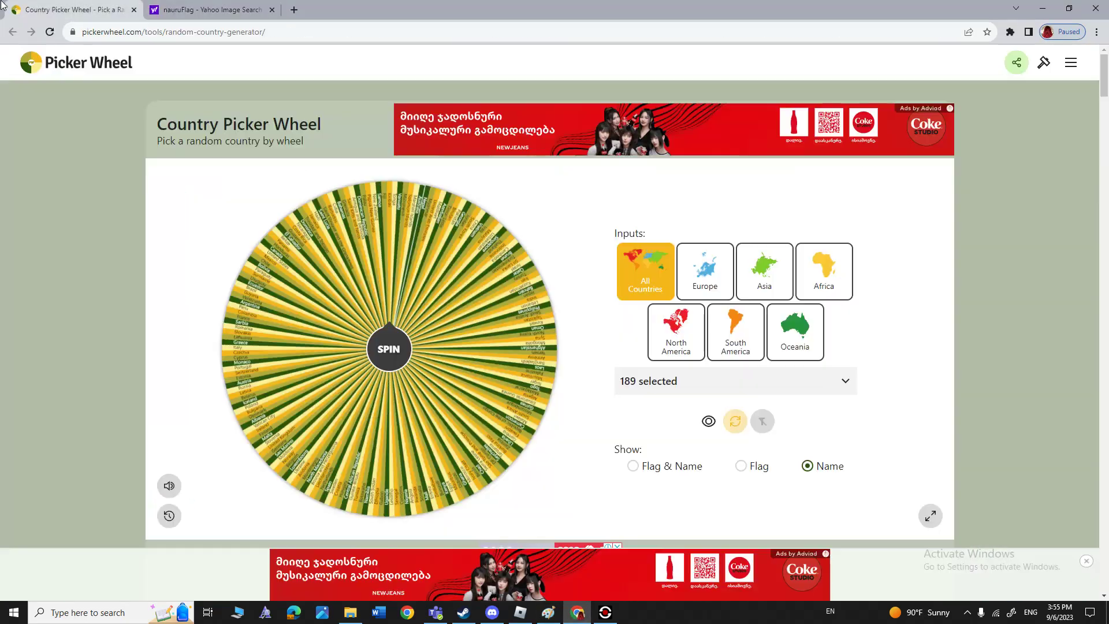
pyautogui.click(395, 352)
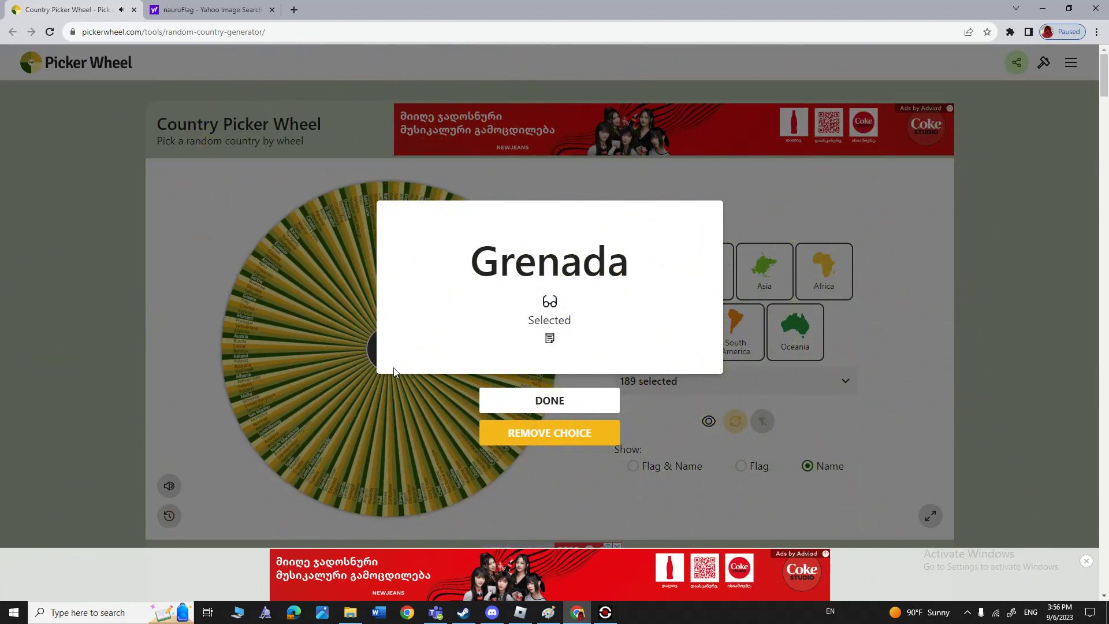
pyautogui.click(612, 434)
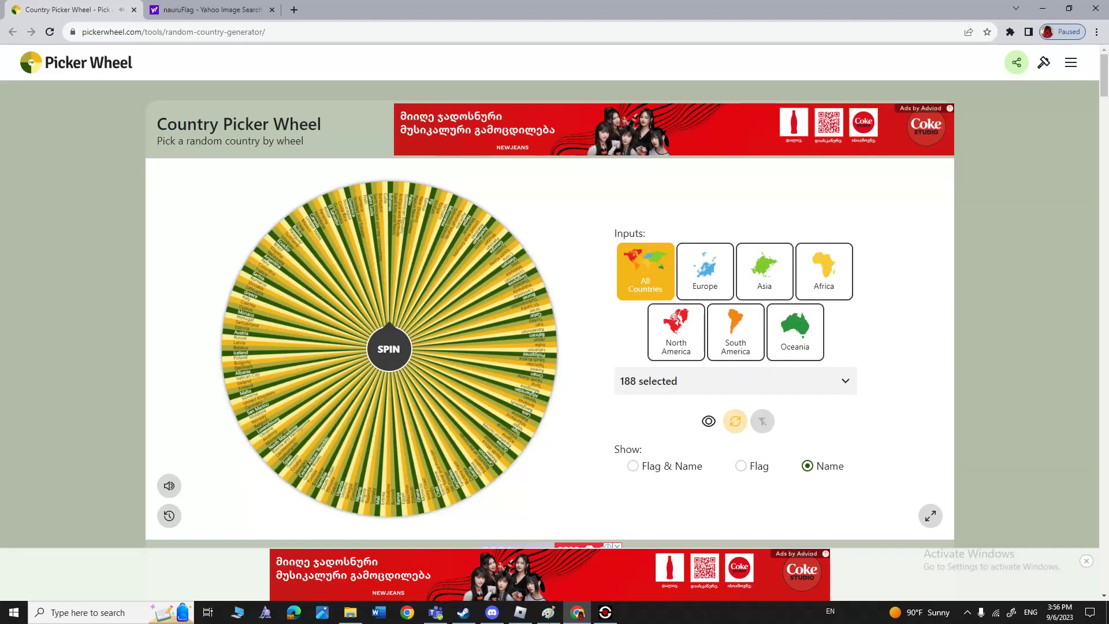
pyautogui.click(607, 612)
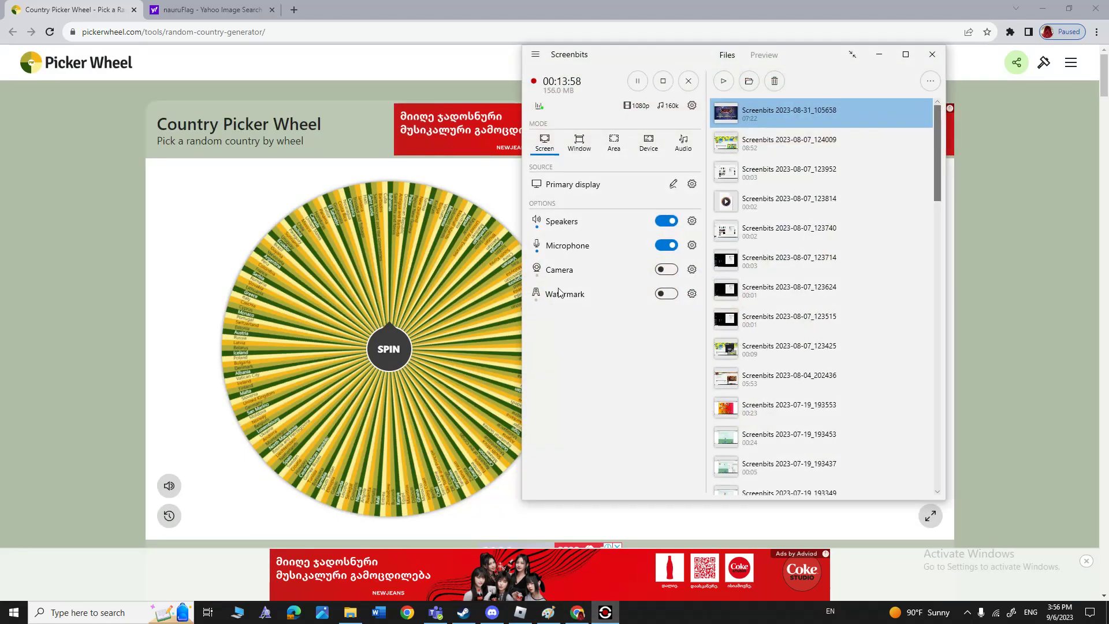
pyautogui.click(879, 55)
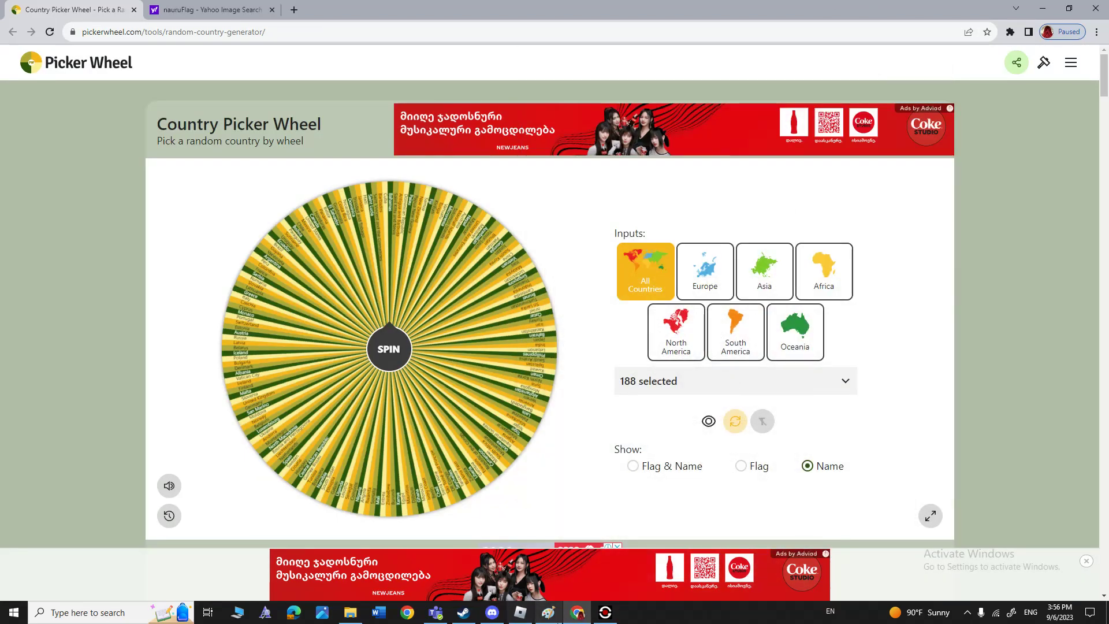
# - Return to Paint and draw a black-outlined rectangle about 490 × 256 px for the Grenada flag, undoing the tiny stray rectangle beside it
pyautogui.hotkey('alt', 'Tab')
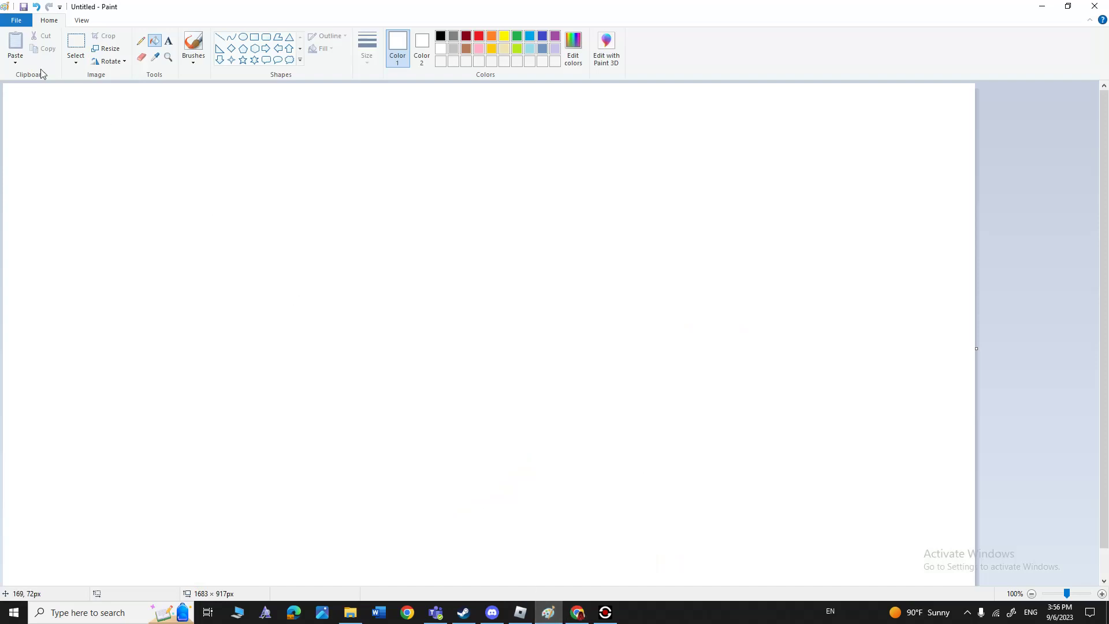
pyautogui.click(252, 37)
pyautogui.click(441, 36)
pyautogui.moveTo(164, 225); pyautogui.dragTo(447, 374)
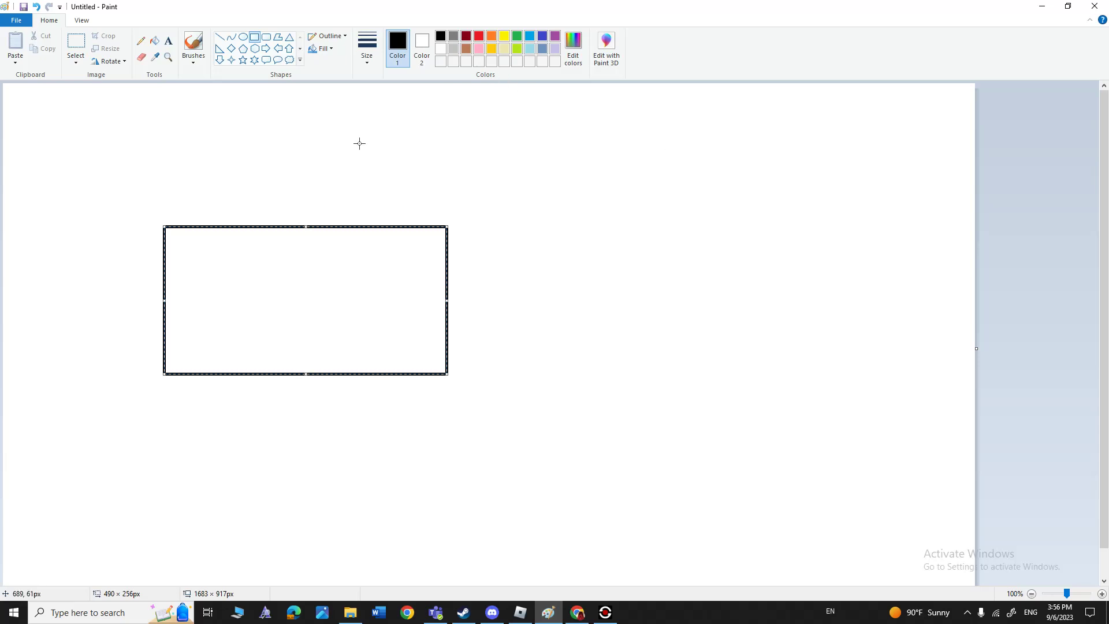
pyautogui.moveTo(552, 209); pyautogui.dragTo(563, 205)
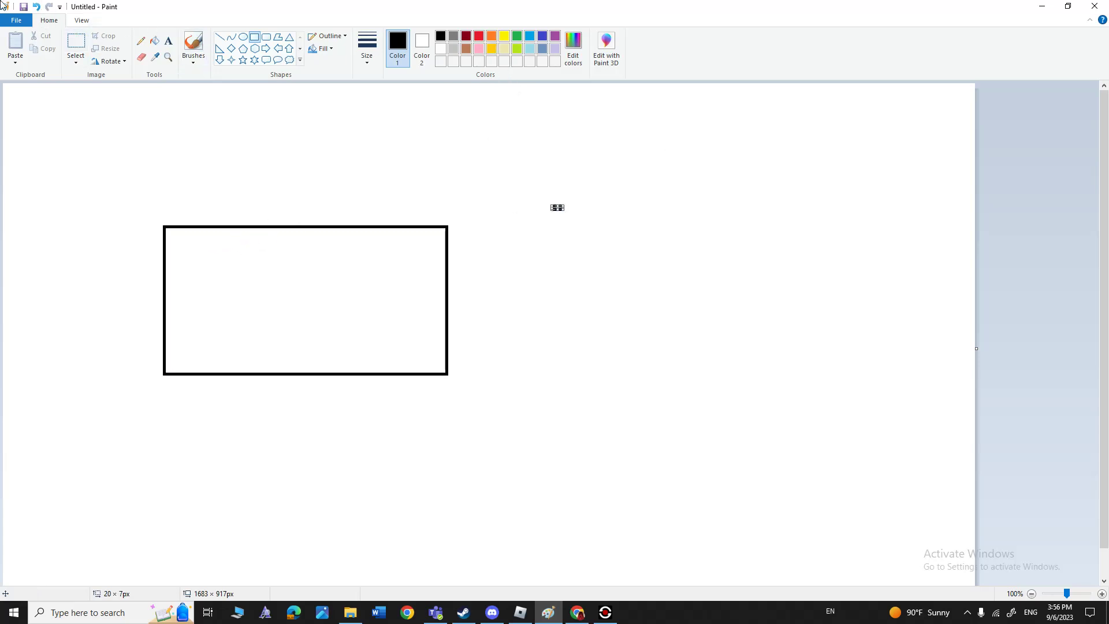
pyautogui.click(36, 7)
# - Draw a red rectangle about 422 × 203 px inside the Grenada outline and fill the border between the two rectangles red
pyautogui.click(479, 36)
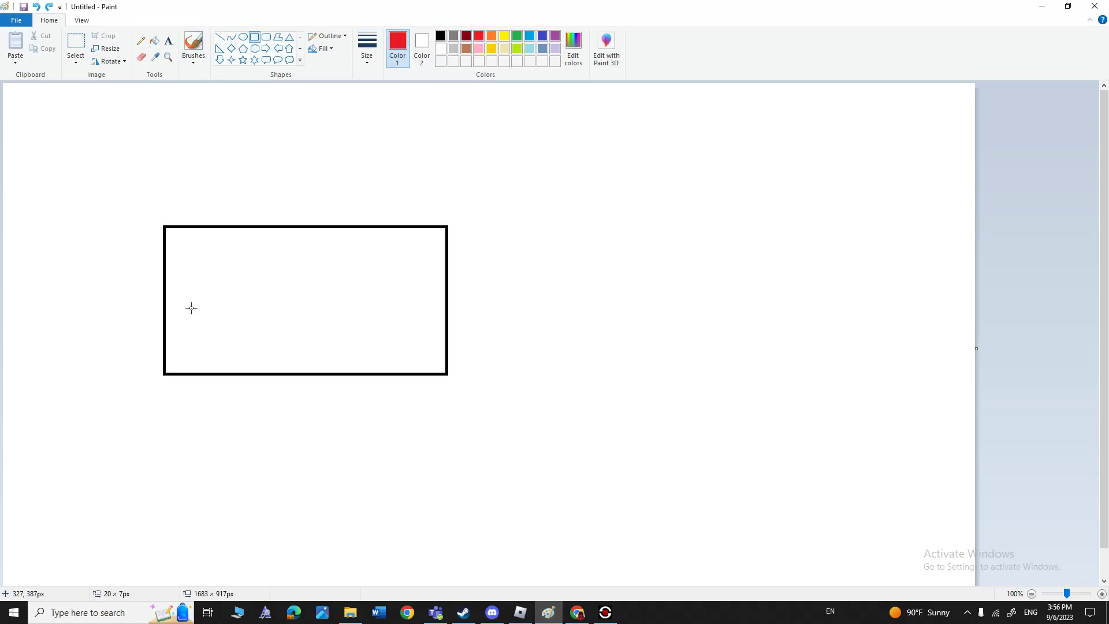
pyautogui.moveTo(184, 243); pyautogui.dragTo(428, 359)
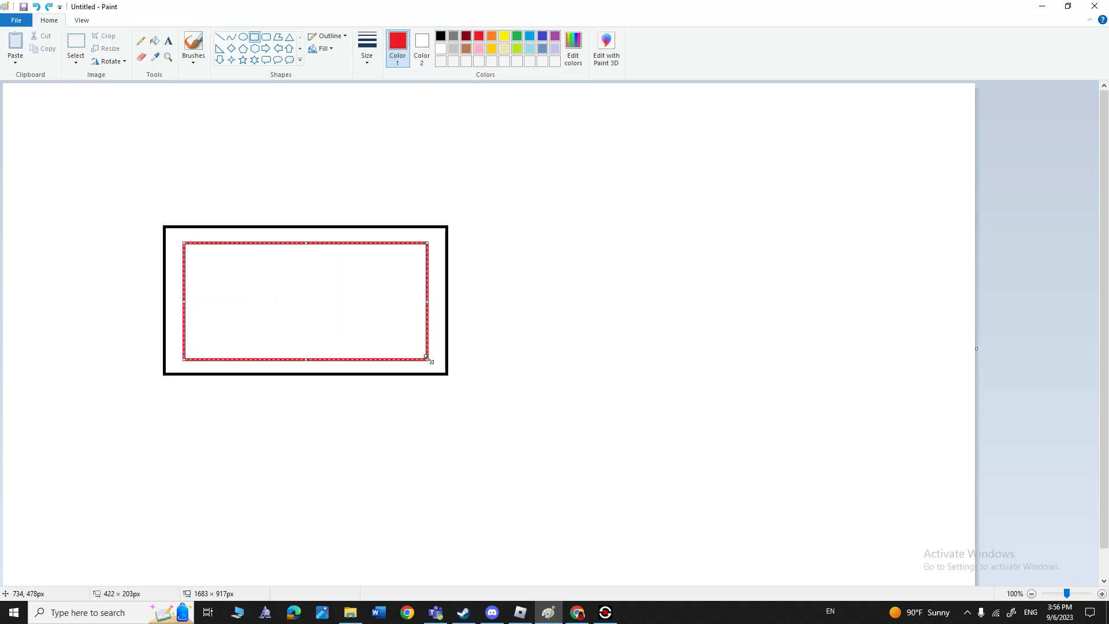
pyautogui.click(679, 262)
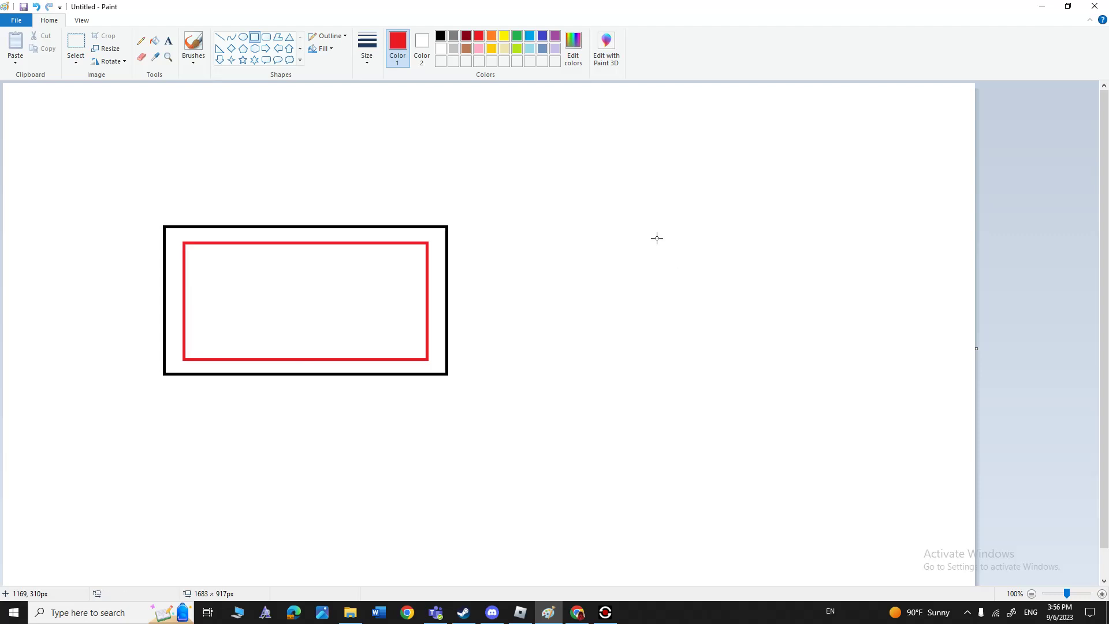
pyautogui.click(154, 40)
pyautogui.click(210, 231)
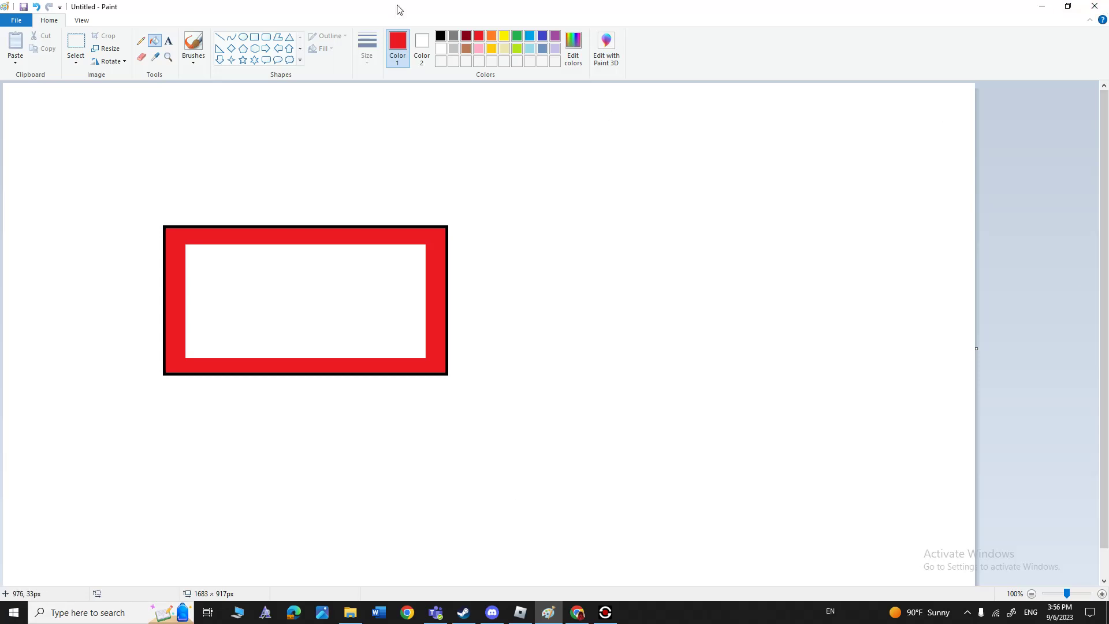
# - Draw two pairs of parallel green lines crossing diagonally between the corners of the inner white rectangle, the first about 410 × 195 px
pyautogui.click(220, 37)
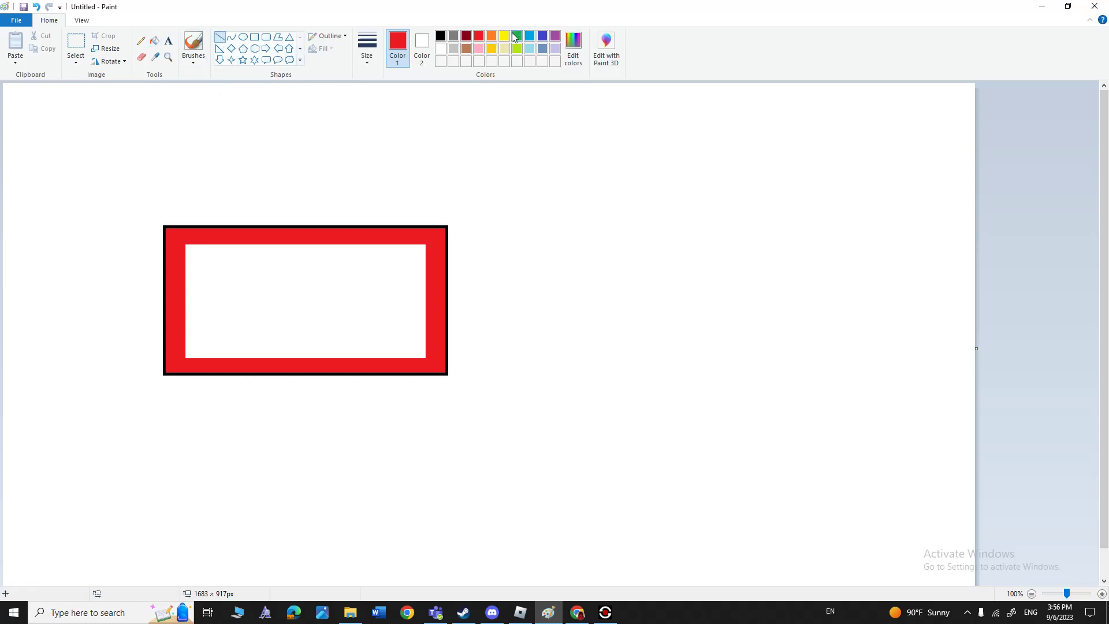
pyautogui.click(516, 37)
pyautogui.moveTo(186, 359); pyautogui.dragTo(423, 245)
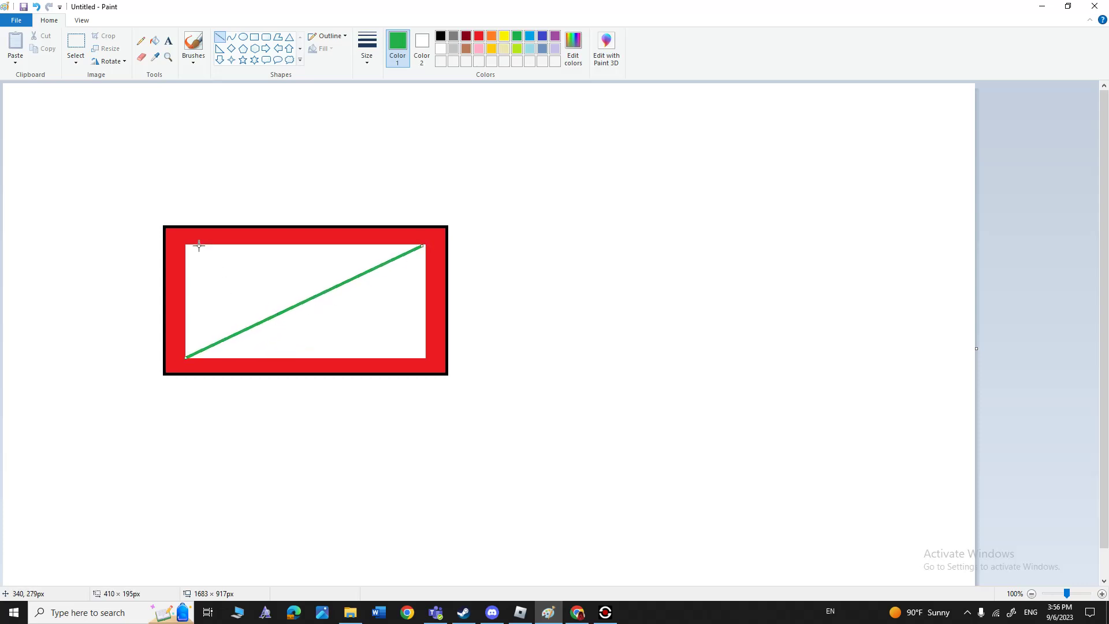
pyautogui.moveTo(185, 245)
pyautogui.mouseDown()
pyautogui.moveTo(424, 357)
pyautogui.moveTo(214, 248)
pyautogui.moveTo(428, 348)
pyautogui.mouseUp()
pyautogui.moveTo(426, 252); pyautogui.dragTo(205, 357)
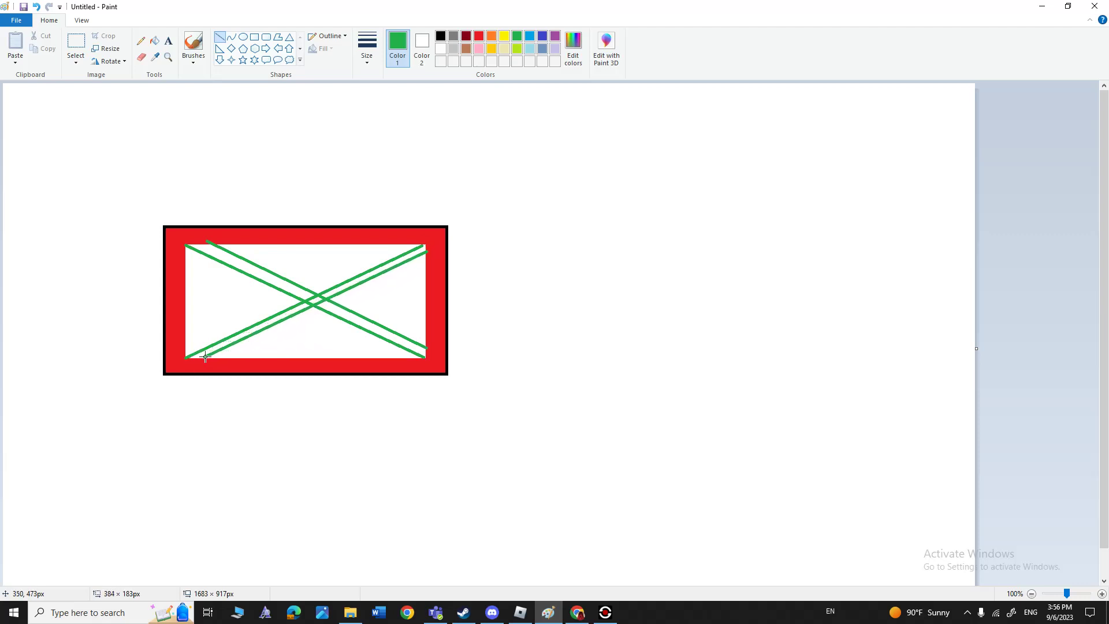
# - Fill the four arms of the diagonal cross between the paired lines with green
pyautogui.click(155, 41)
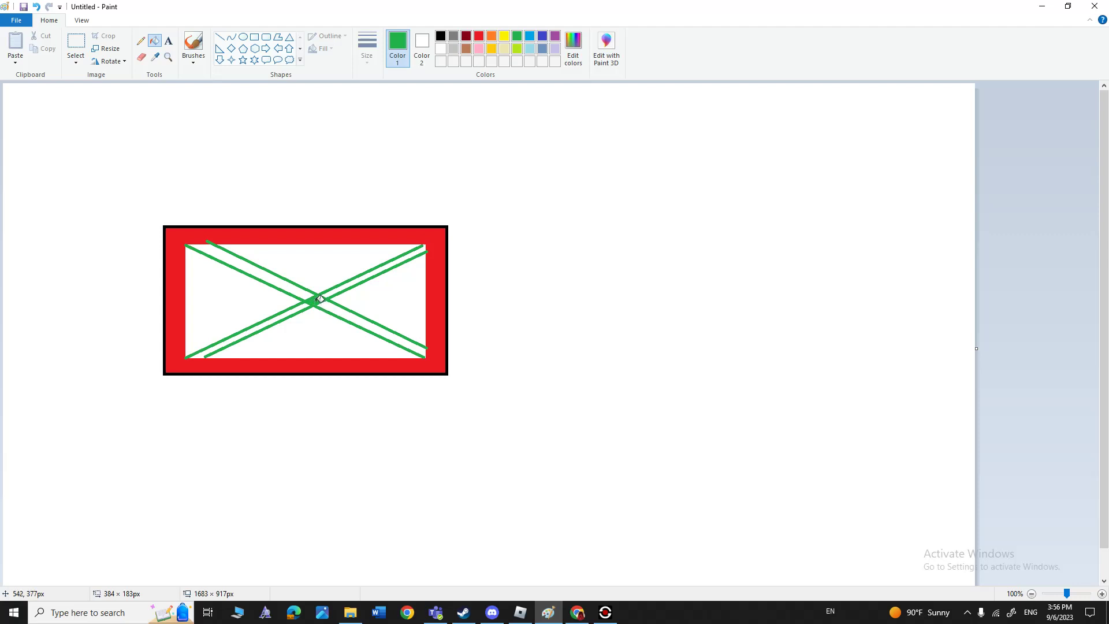
pyautogui.click(333, 310)
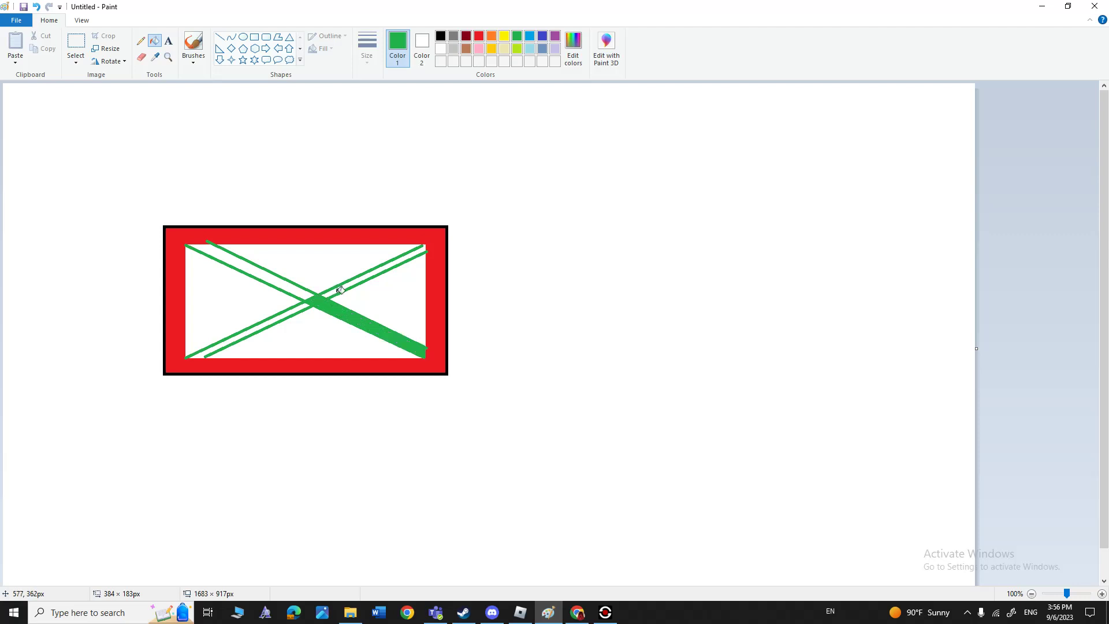
pyautogui.click(345, 286)
pyautogui.click(280, 275)
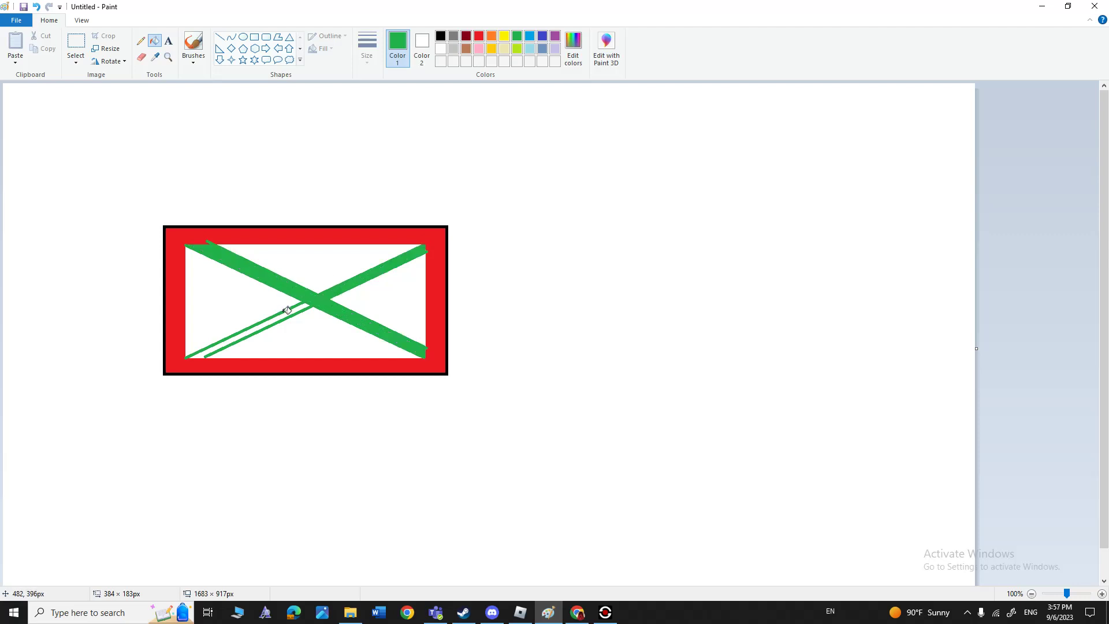
pyautogui.click(289, 310)
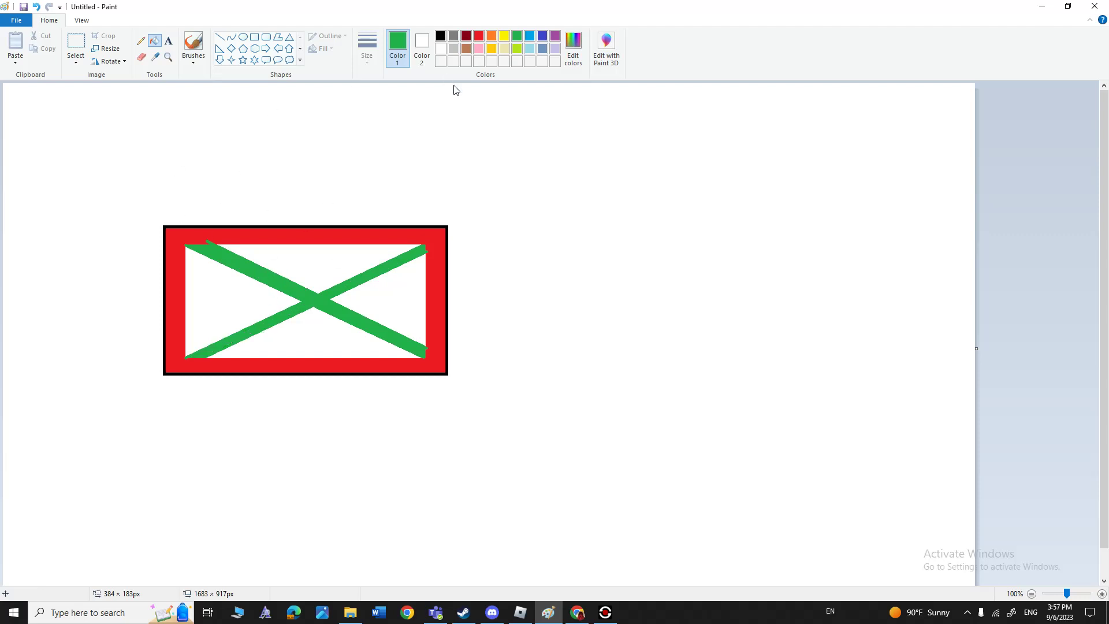
# - Draw a red circle over the centre of the green cross and fill all its inner areas red
pyautogui.click(243, 37)
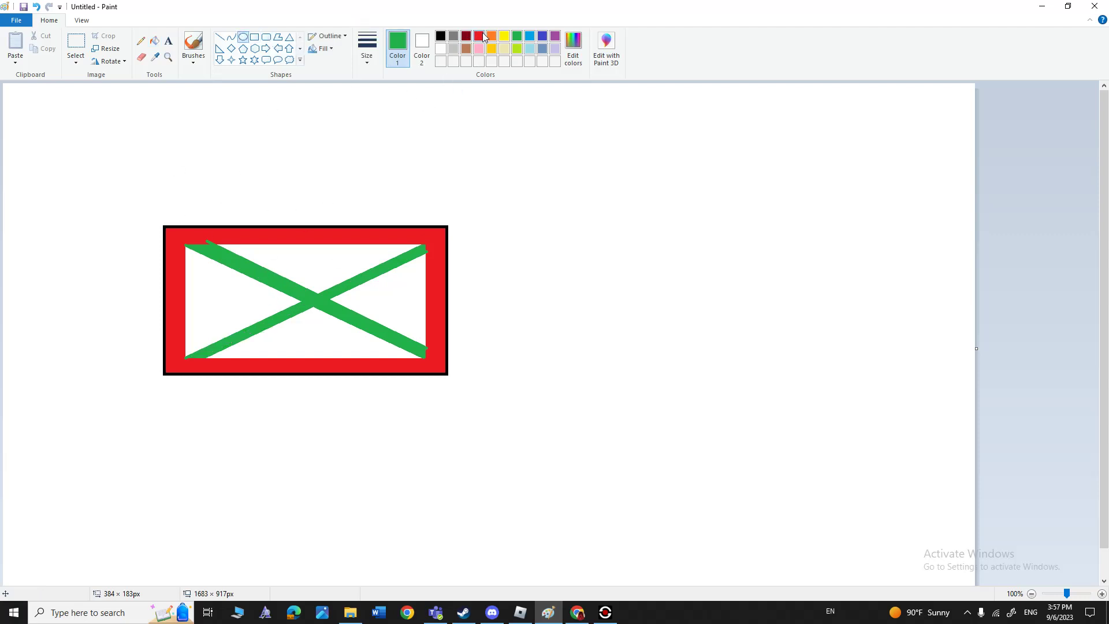
pyautogui.click(479, 35)
pyautogui.moveTo(292, 279); pyautogui.dragTo(345, 325)
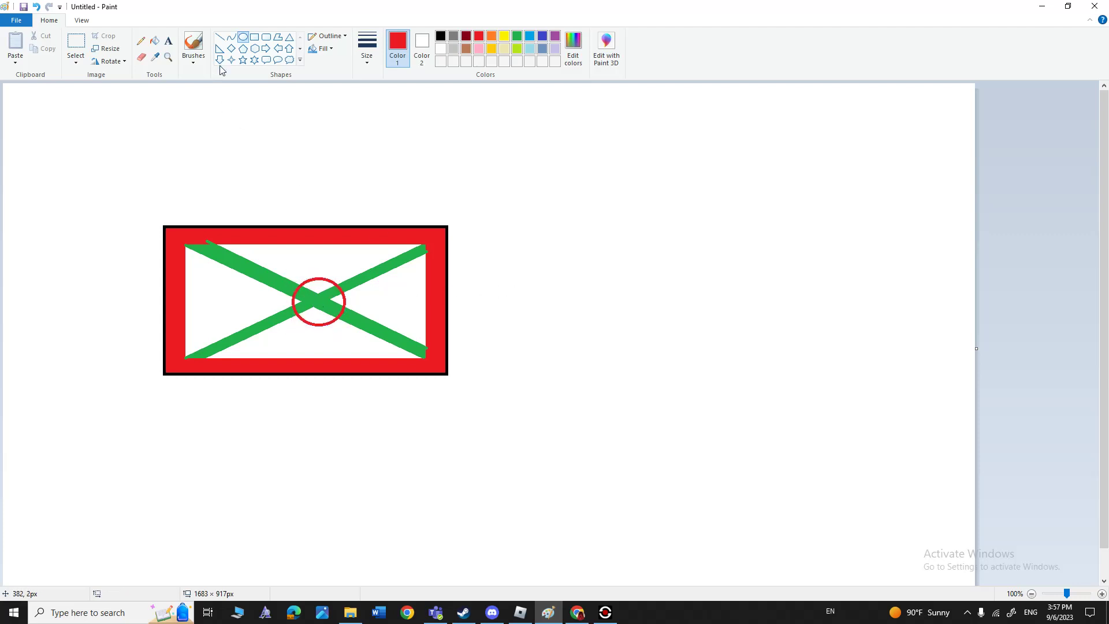
pyautogui.click(154, 40)
pyautogui.click(322, 305)
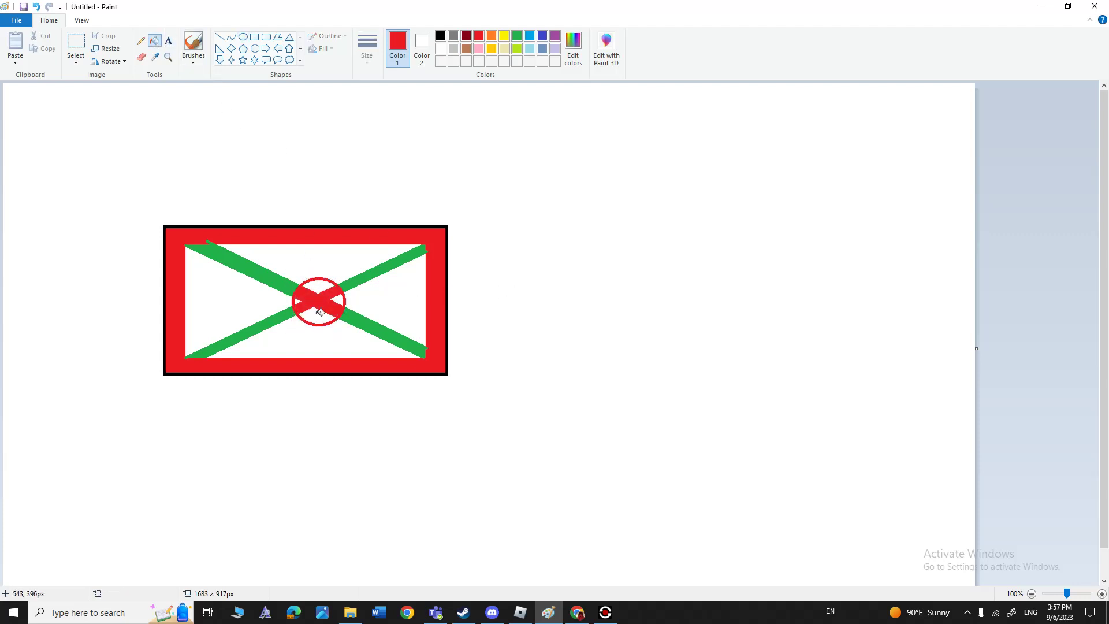
pyautogui.click(318, 317)
pyautogui.click(319, 287)
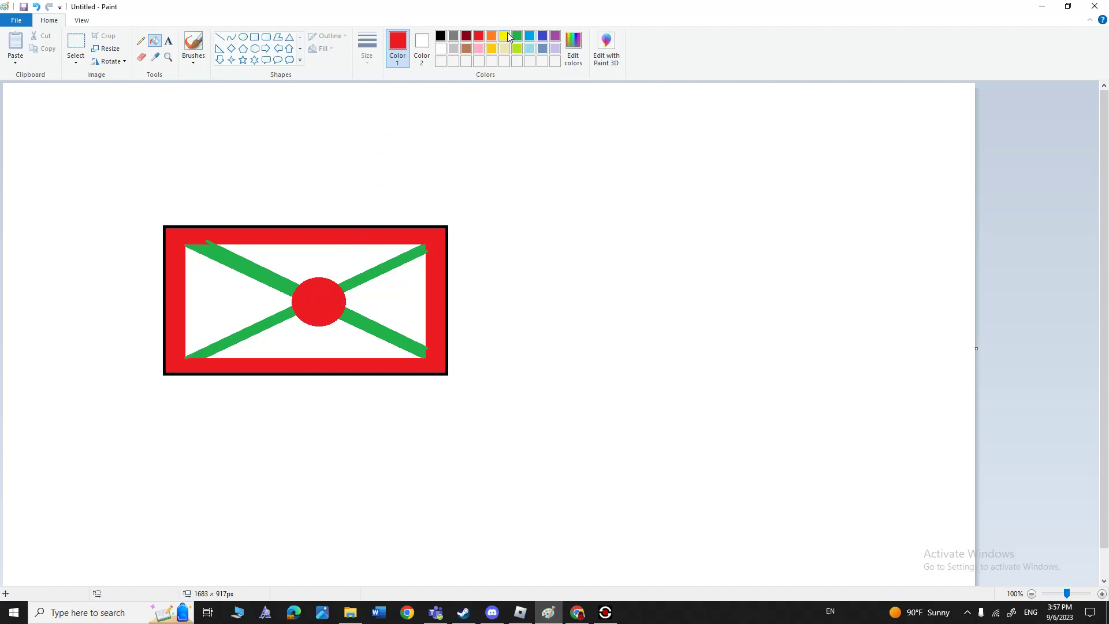
# - Draw a yellow five-point star about 62 × 58 px inside the red circle and fill it yellow
pyautogui.click(508, 38)
pyautogui.click(243, 61)
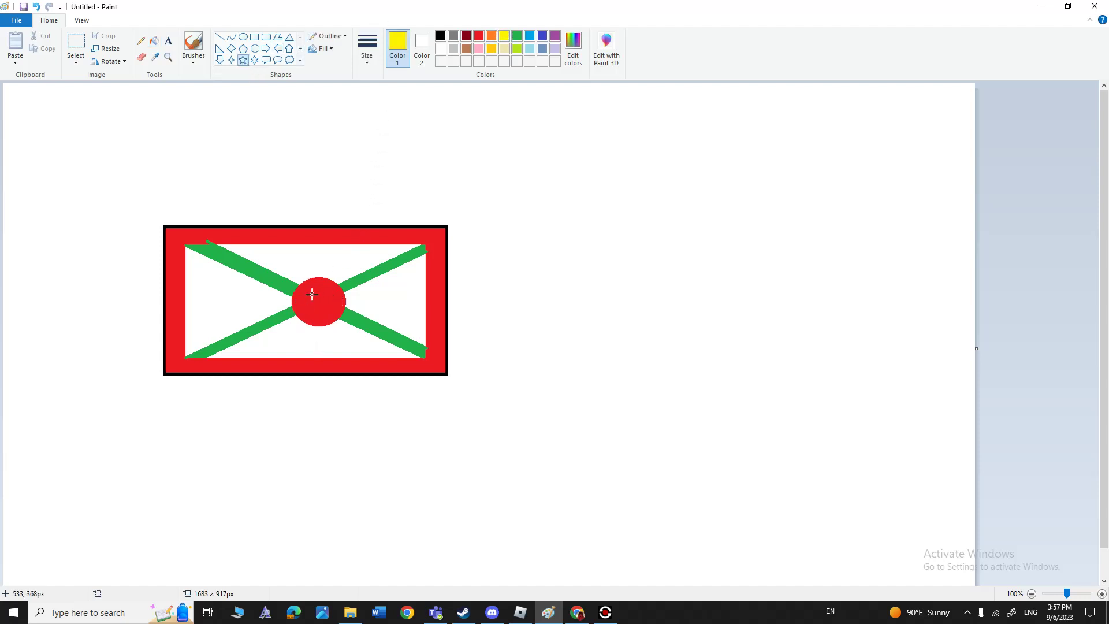
pyautogui.moveTo(312, 294)
pyautogui.mouseDown()
pyautogui.moveTo(345, 330)
pyautogui.moveTo(319, 308)
pyautogui.mouseUp()
pyautogui.click(456, 282)
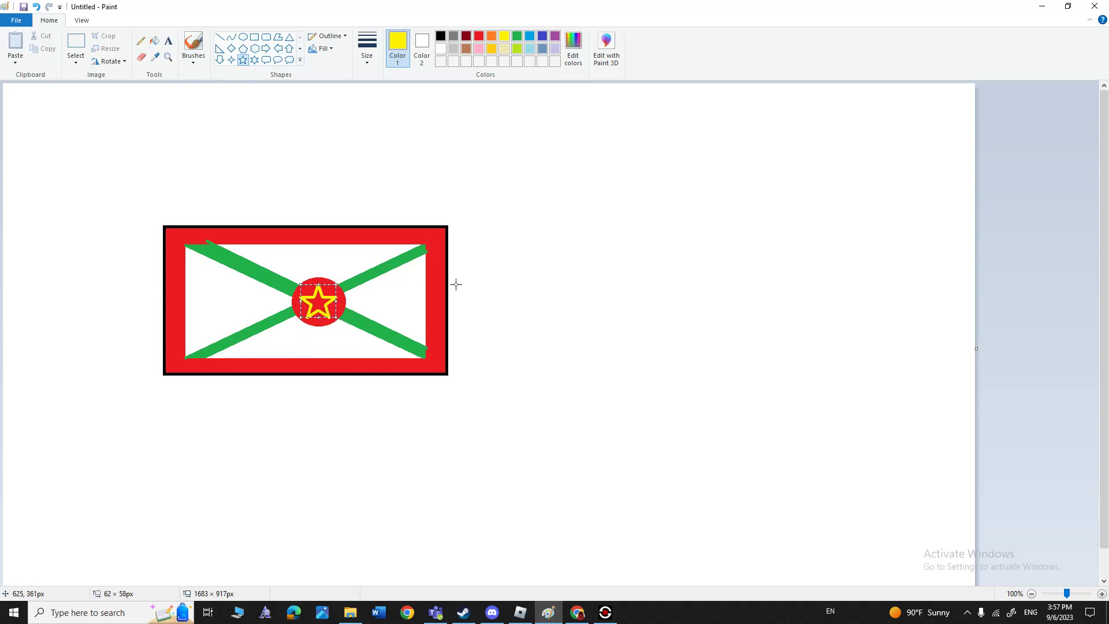
pyautogui.click(154, 41)
pyautogui.click(321, 300)
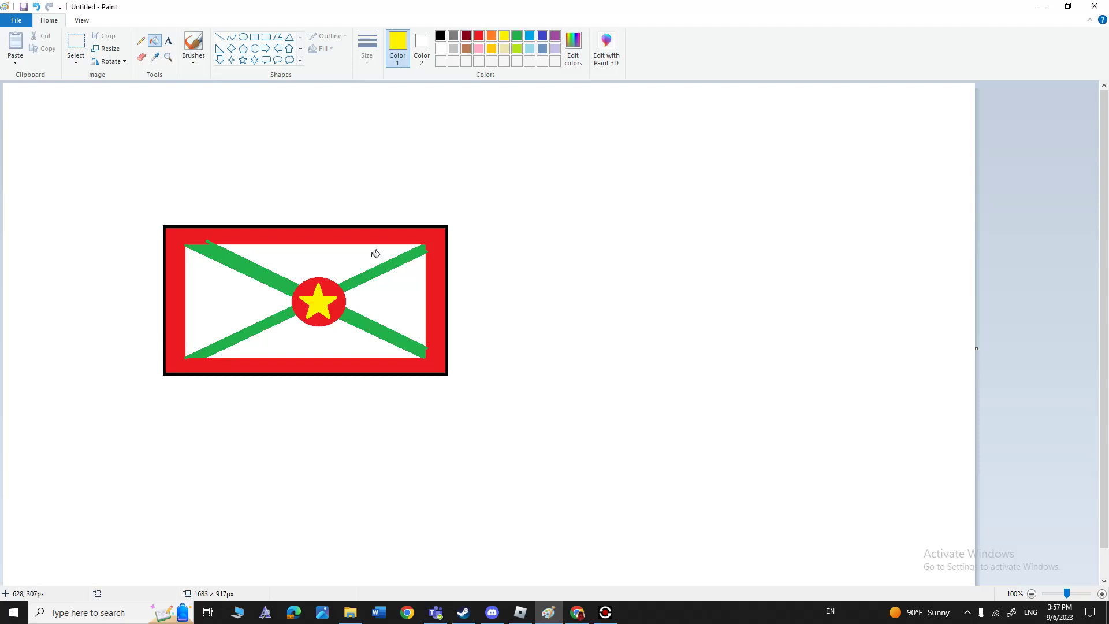
# - Fill the four white triangles around the cross with yellow, undoing the stray fill of the red border
pyautogui.click(388, 310)
pyautogui.click(330, 266)
pyautogui.click(340, 363)
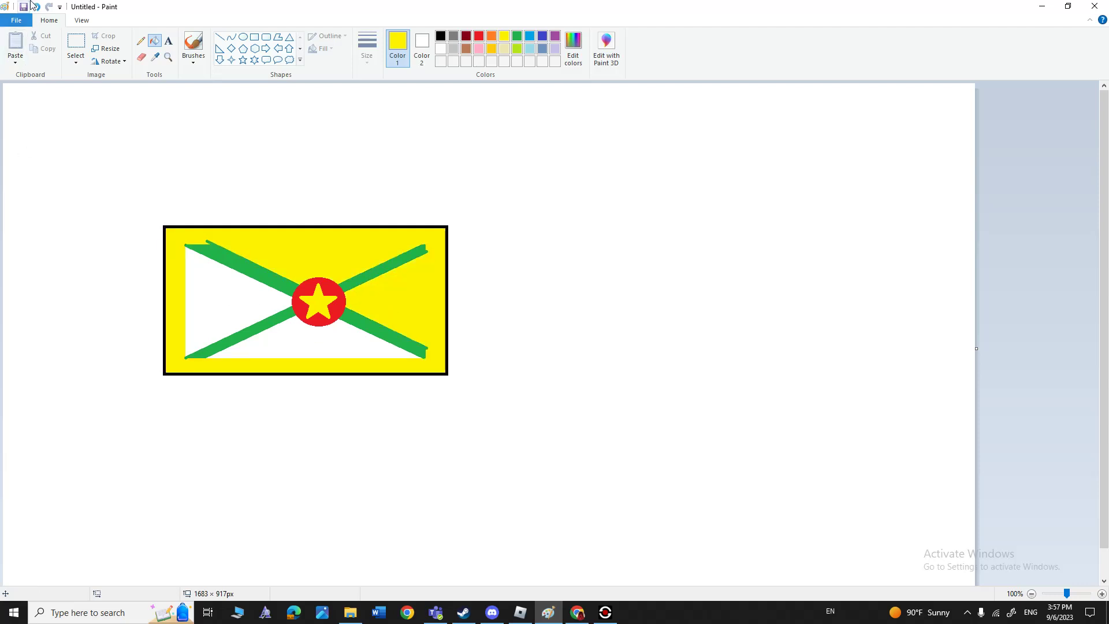
pyautogui.click(36, 6)
pyautogui.click(265, 341)
pyautogui.click(218, 291)
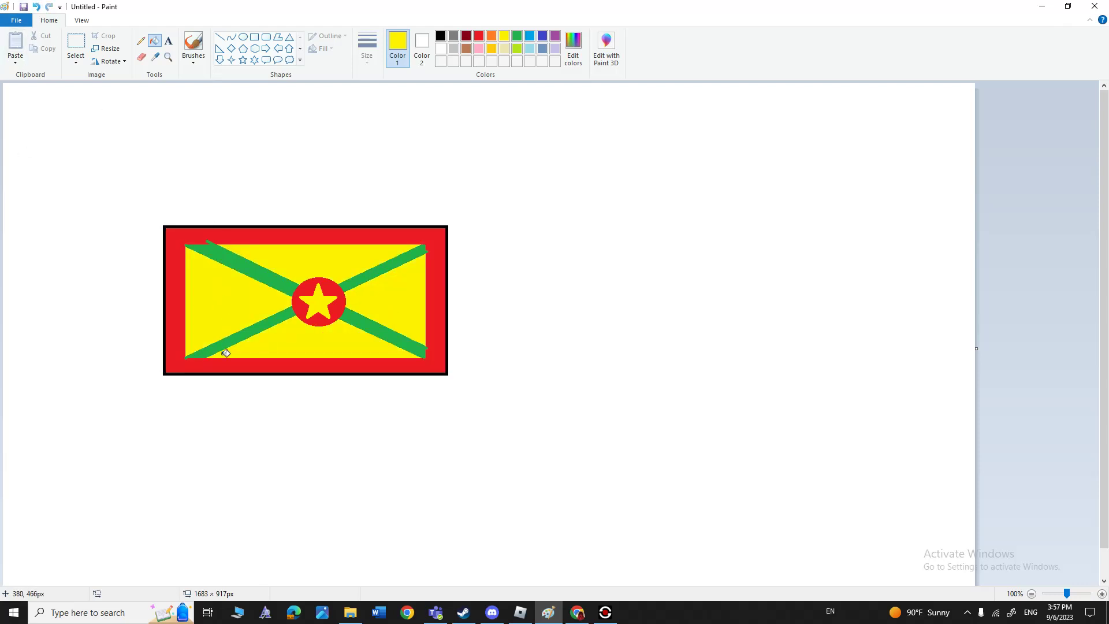
# - Look at the Nauru flag image search in Chrome, place the cursor in its query, and return to Paint
pyautogui.click(578, 612)
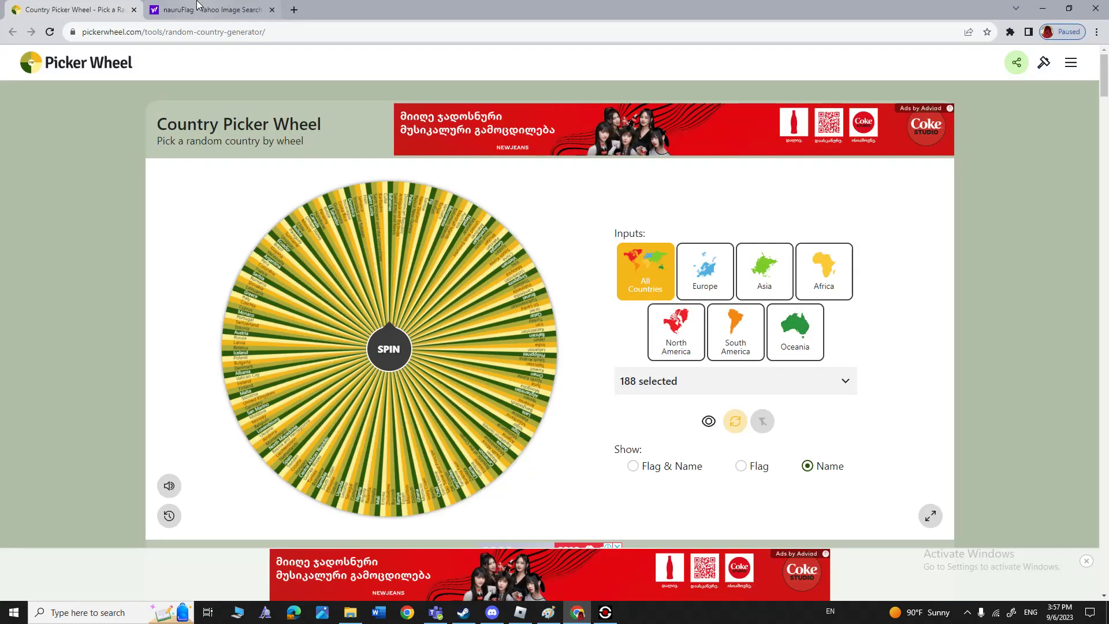
pyautogui.click(211, 10)
pyautogui.moveTo(107, 76); pyautogui.dragTo(15, 64)
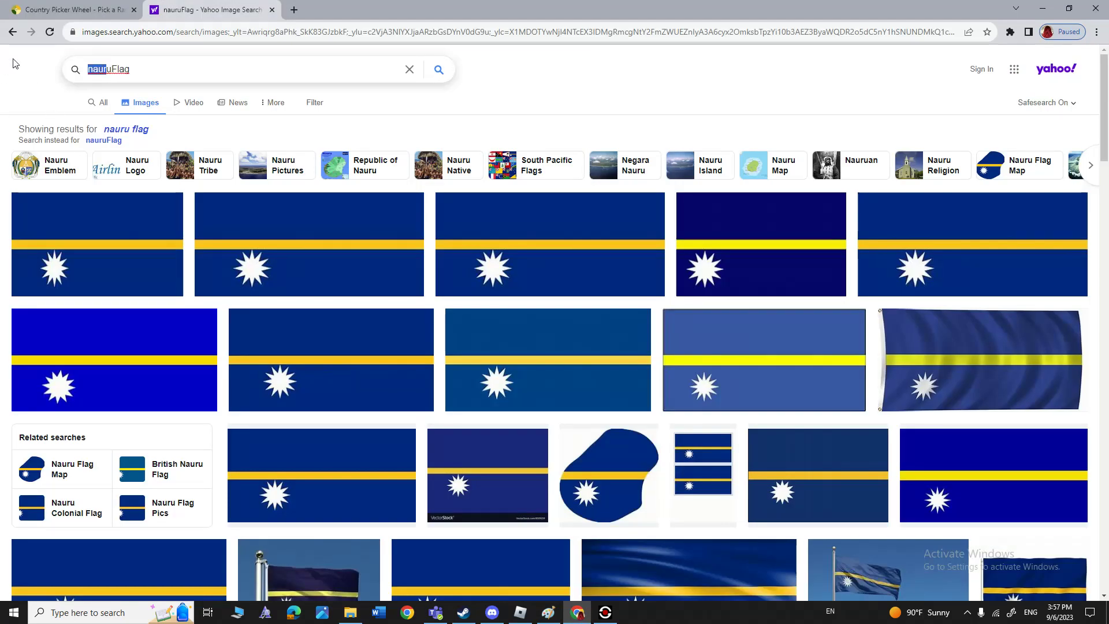
pyautogui.click(111, 68)
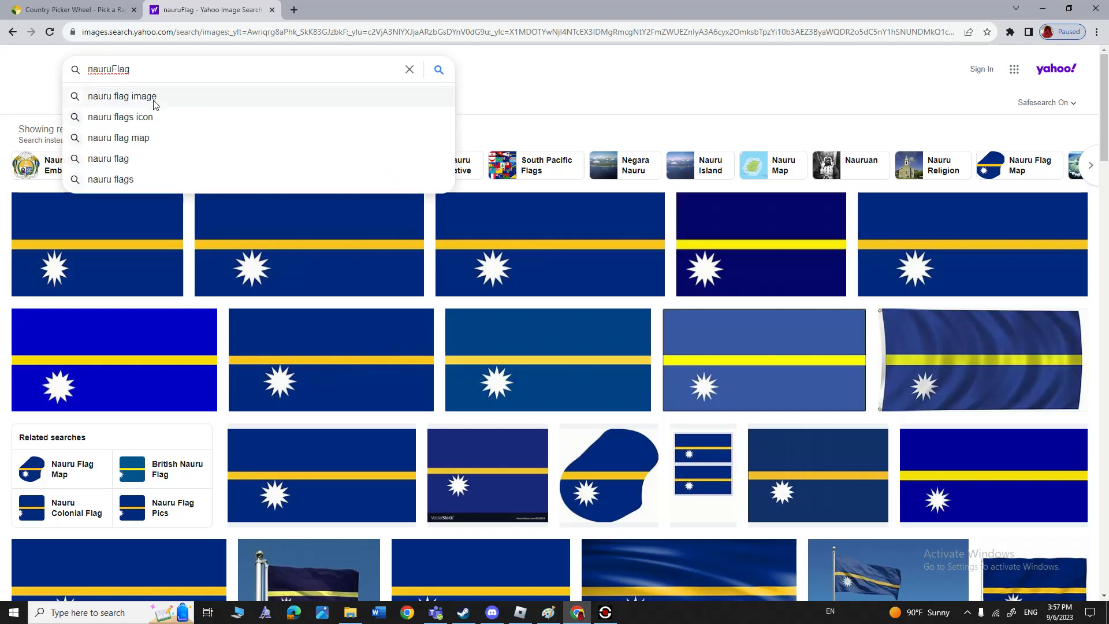
pyautogui.click(546, 613)
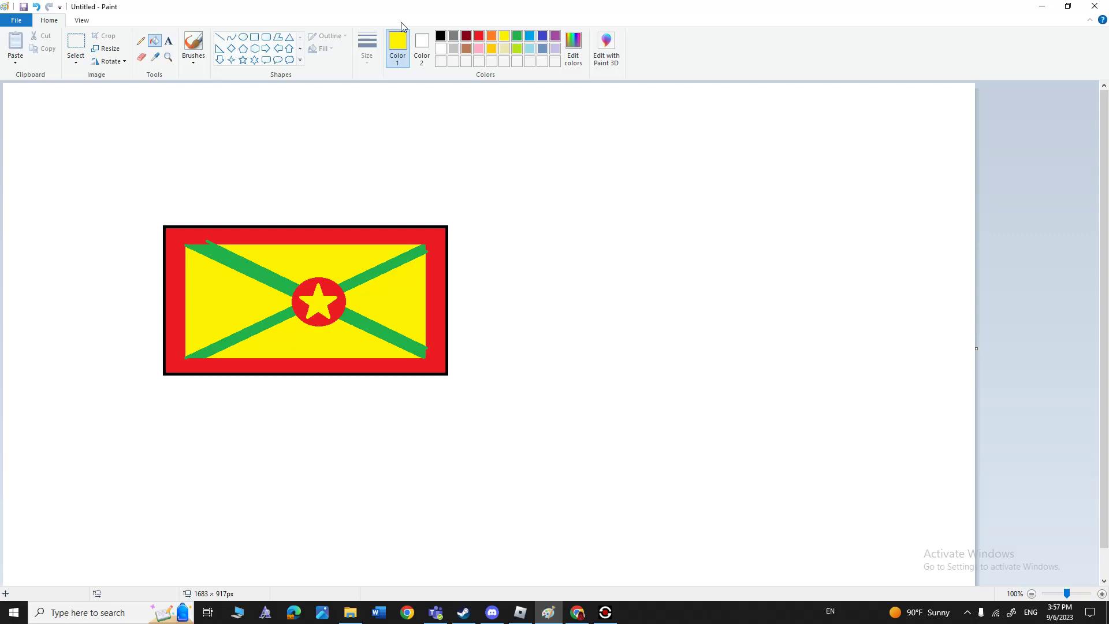
# - Brush a small brown blob with orange flame-like strokes above it on the flag's right yellow triangle
pyautogui.click(466, 48)
pyautogui.click(194, 43)
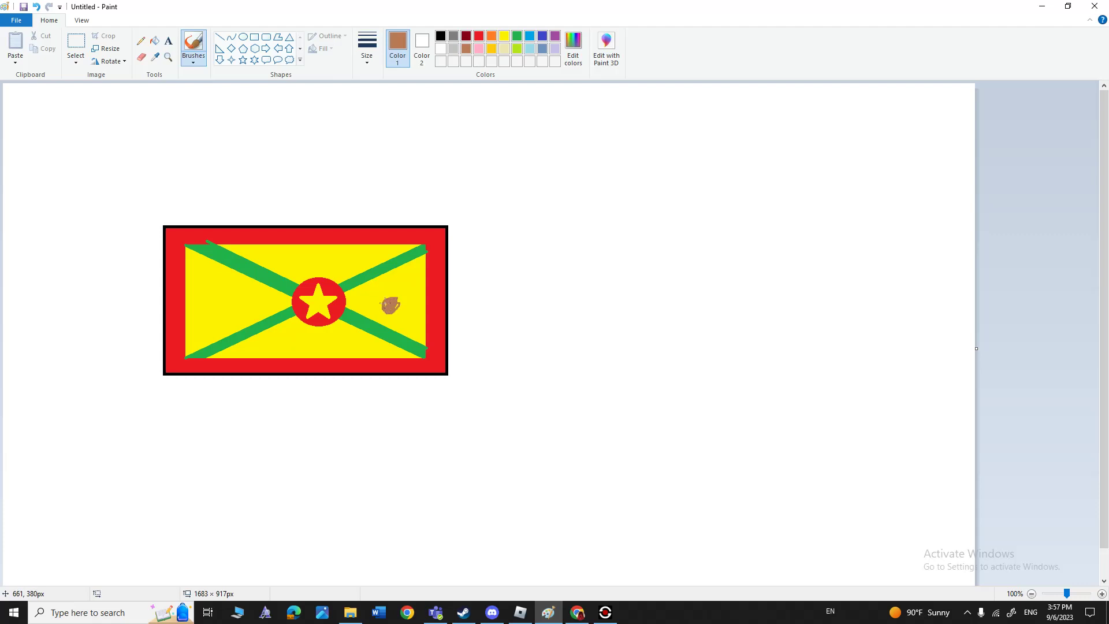
pyautogui.click(492, 36)
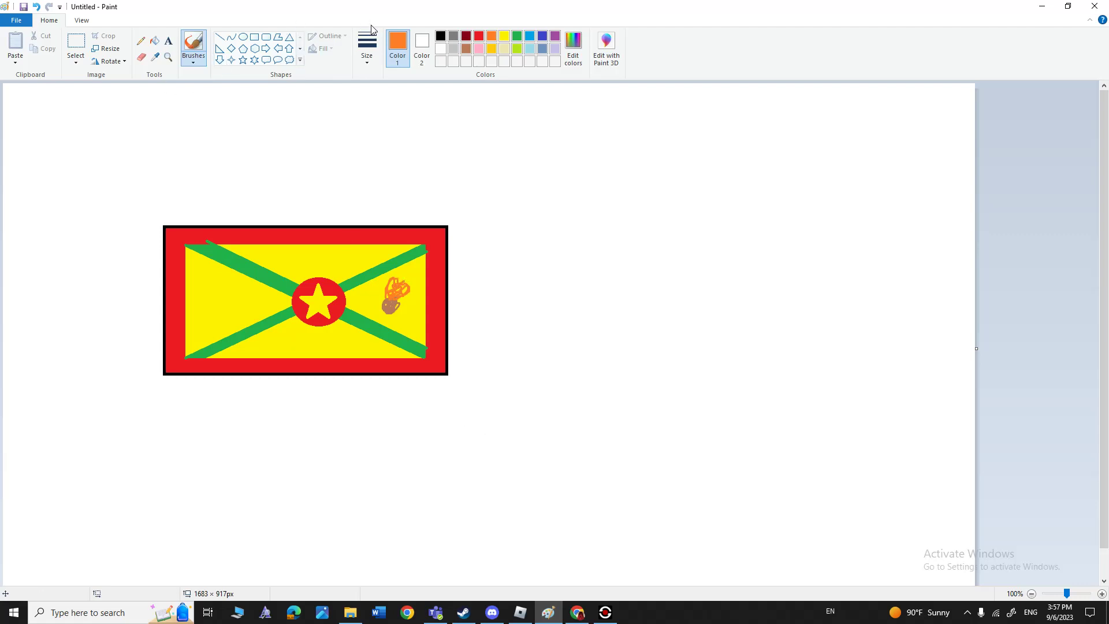
pyautogui.click(203, 54)
pyautogui.click(605, 612)
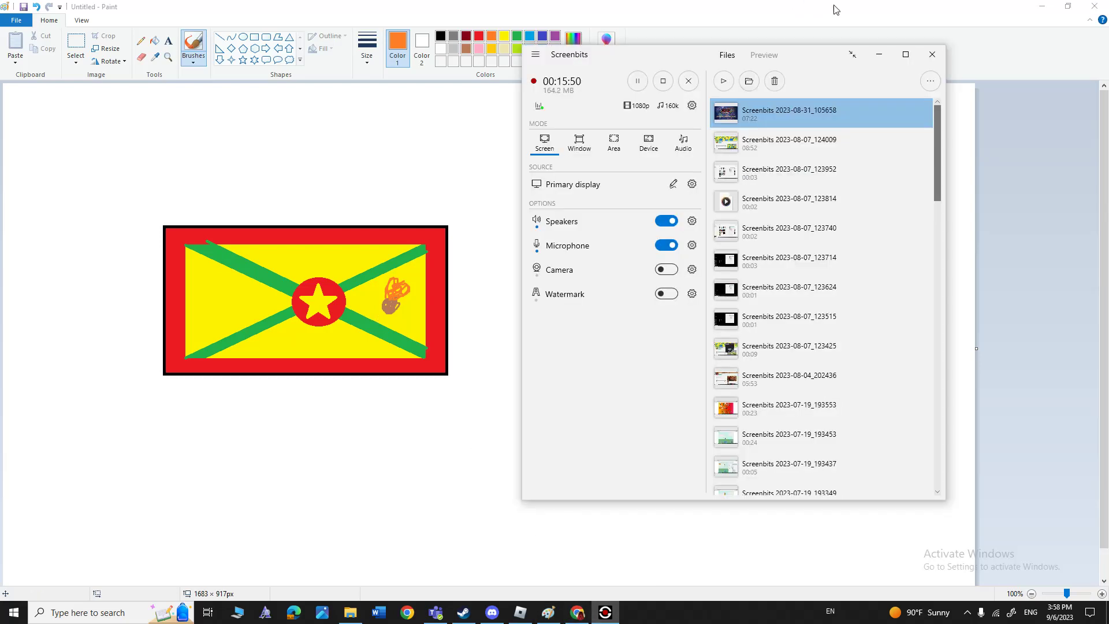
pyautogui.click(879, 53)
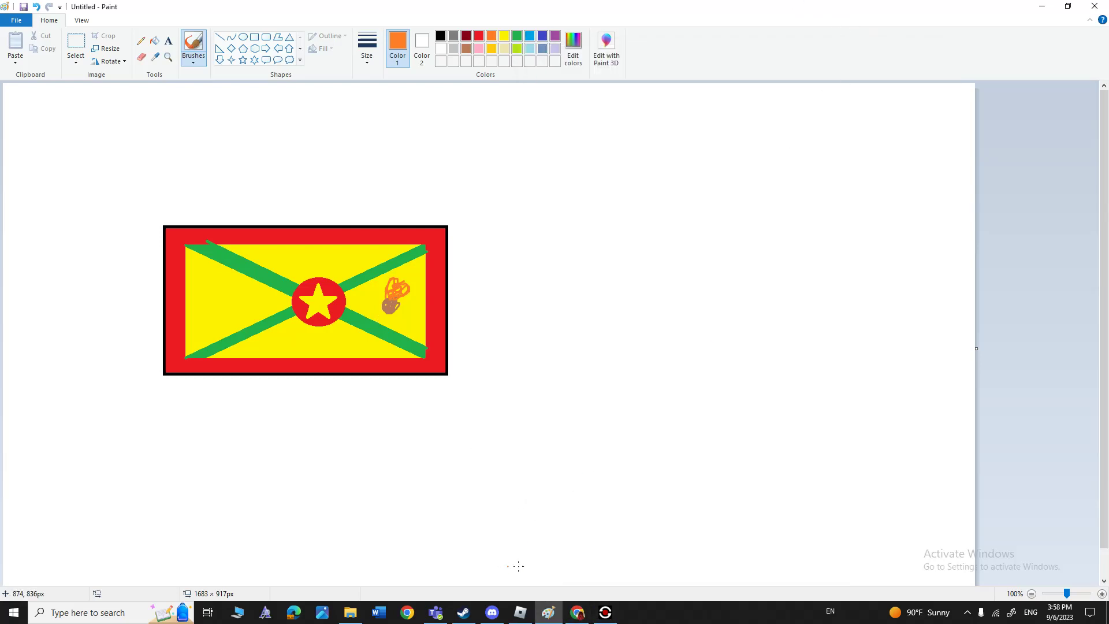
# - Switch to Chrome and replace "nauru" with "grenada" in the image search query to look up the Grenada flag
pyautogui.click(577, 612)
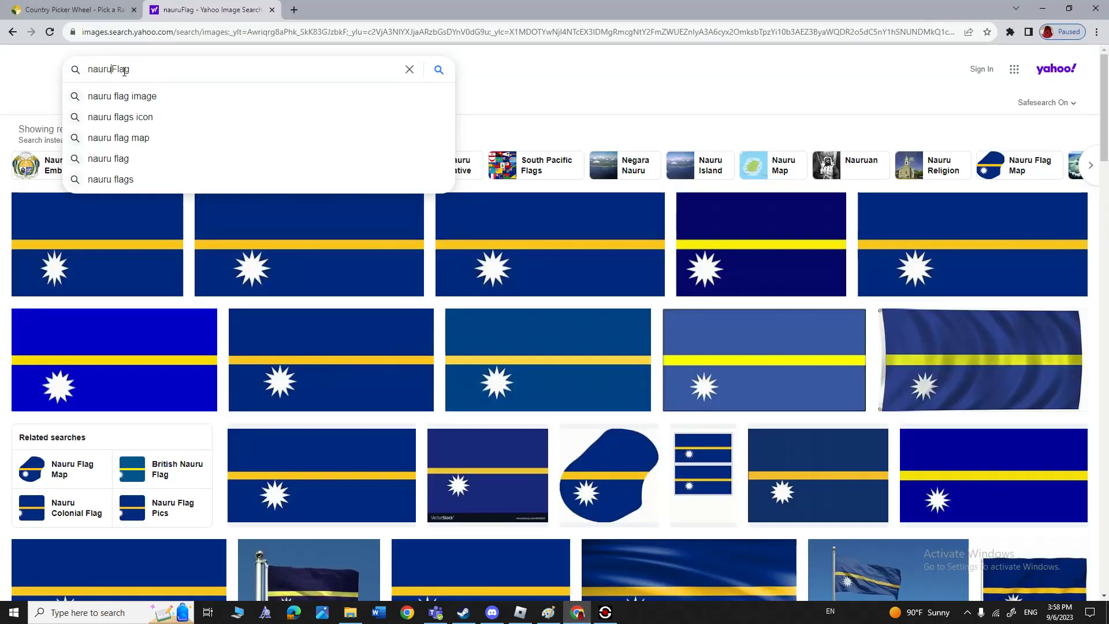
pyautogui.press('BackSpace')
pyautogui.press('BackSpace')
pyautogui.press('BackSpace')
pyautogui.press('BackSpace')
pyautogui.press('BackSpace')
pyautogui.write('g')
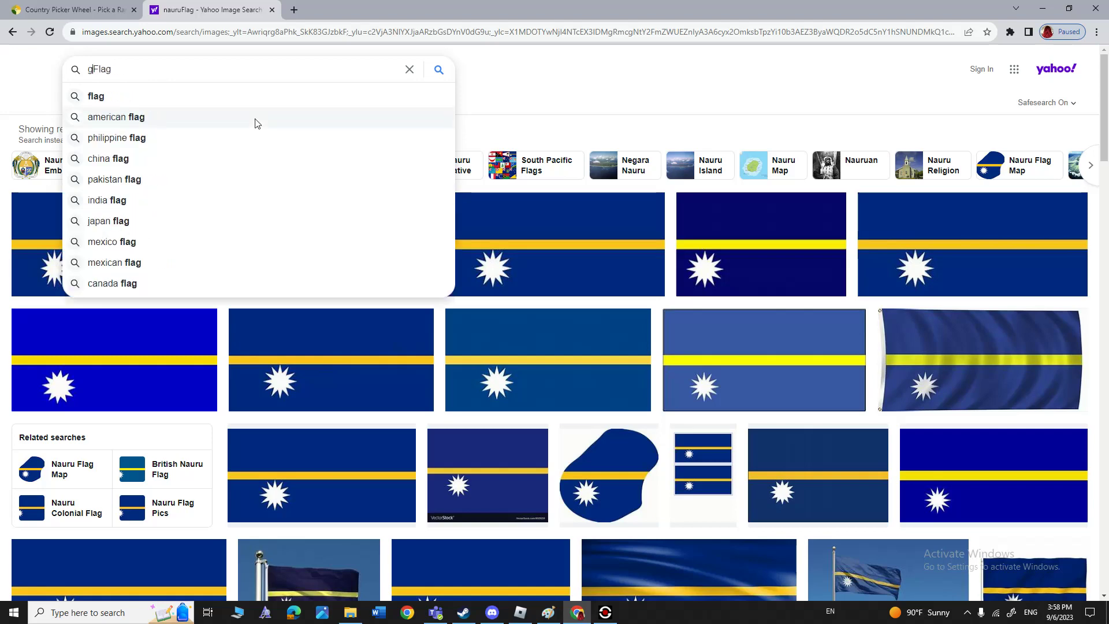
pyautogui.write('renada')
pyautogui.press('Return')
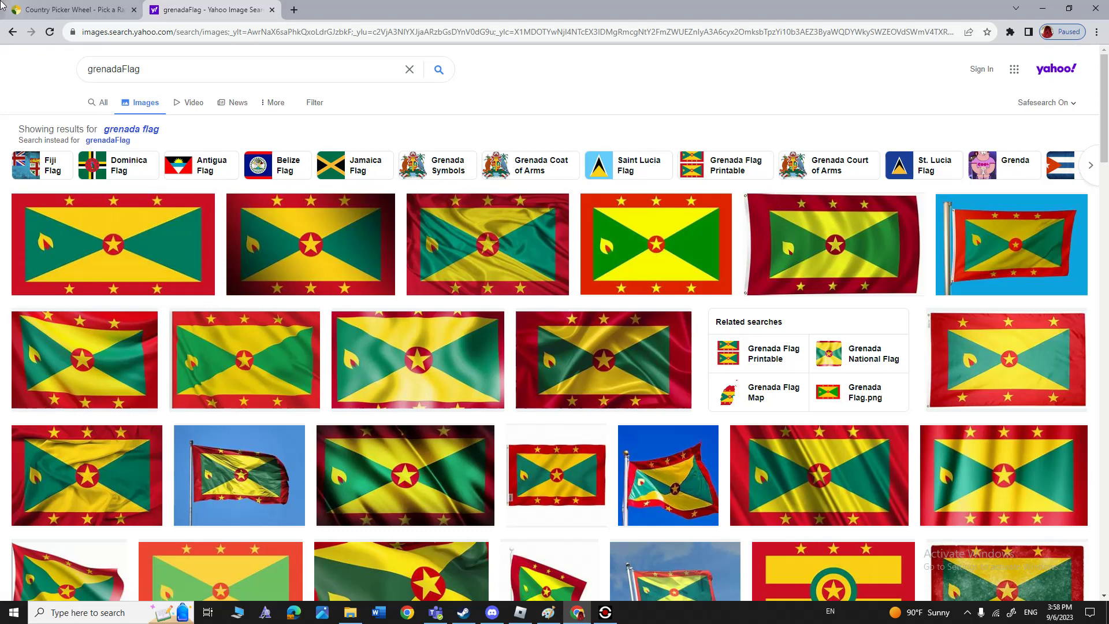
# - Move the Country Picker Wheel tab behind the Grenada image search tab and switch back to Paint
pyautogui.moveTo(29, 10); pyautogui.dragTo(197, 9)
pyautogui.hotkey('ctrl', 'shift', 'Tab')
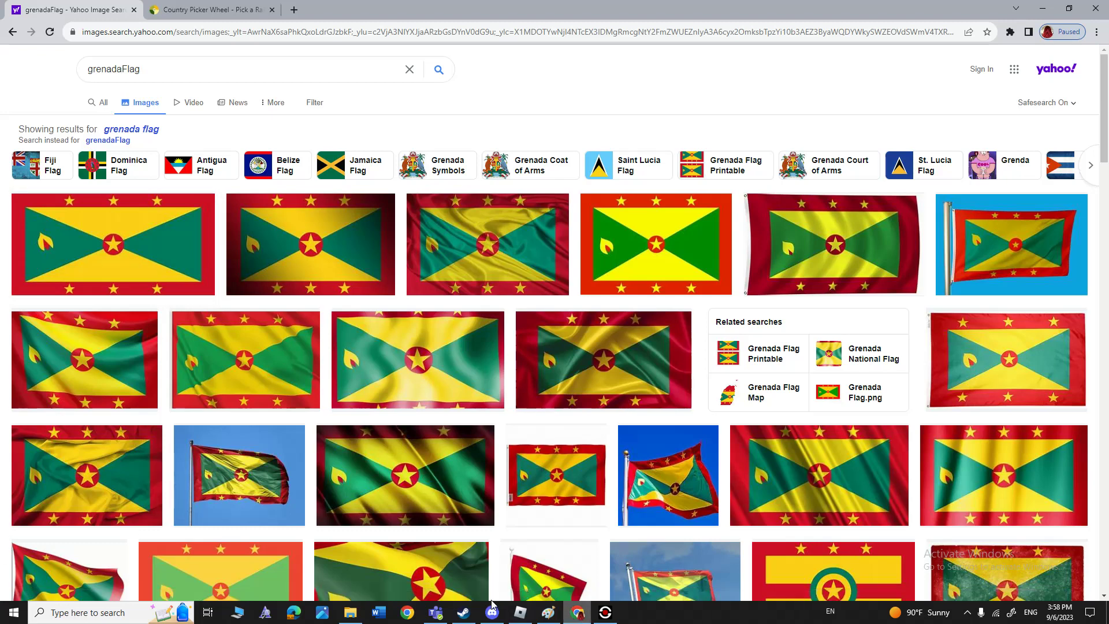
pyautogui.click(547, 613)
pyautogui.moveTo(111, 185)
pyautogui.mouseDown()
pyautogui.moveTo(110, 414)
pyautogui.moveTo(452, 255)
pyautogui.moveTo(128, 169)
pyautogui.mouseUp()
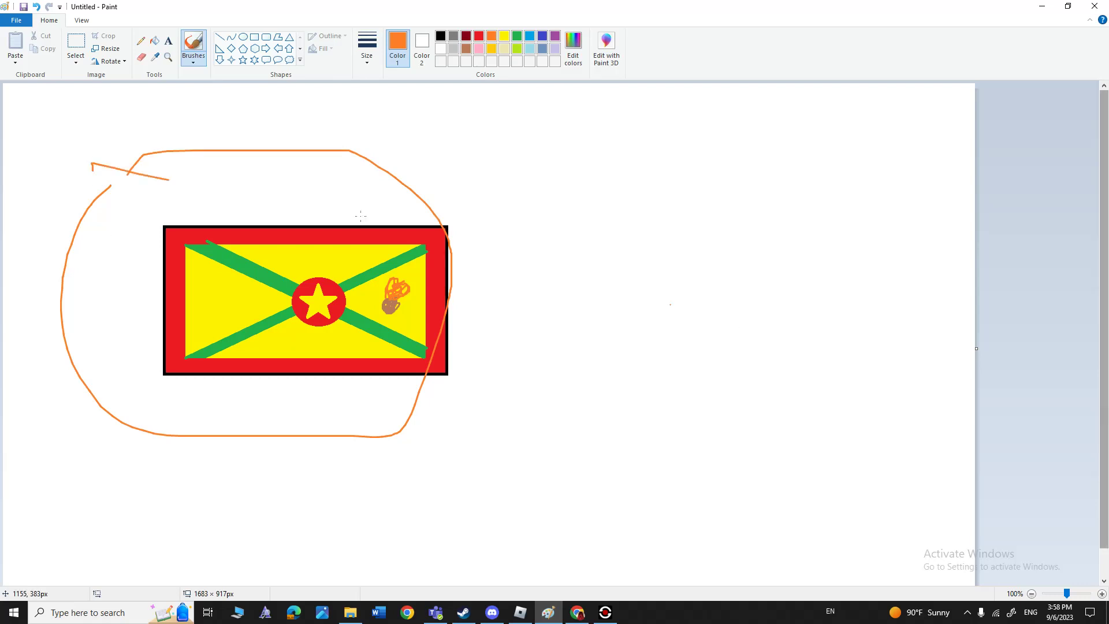
pyautogui.click(36, 7)
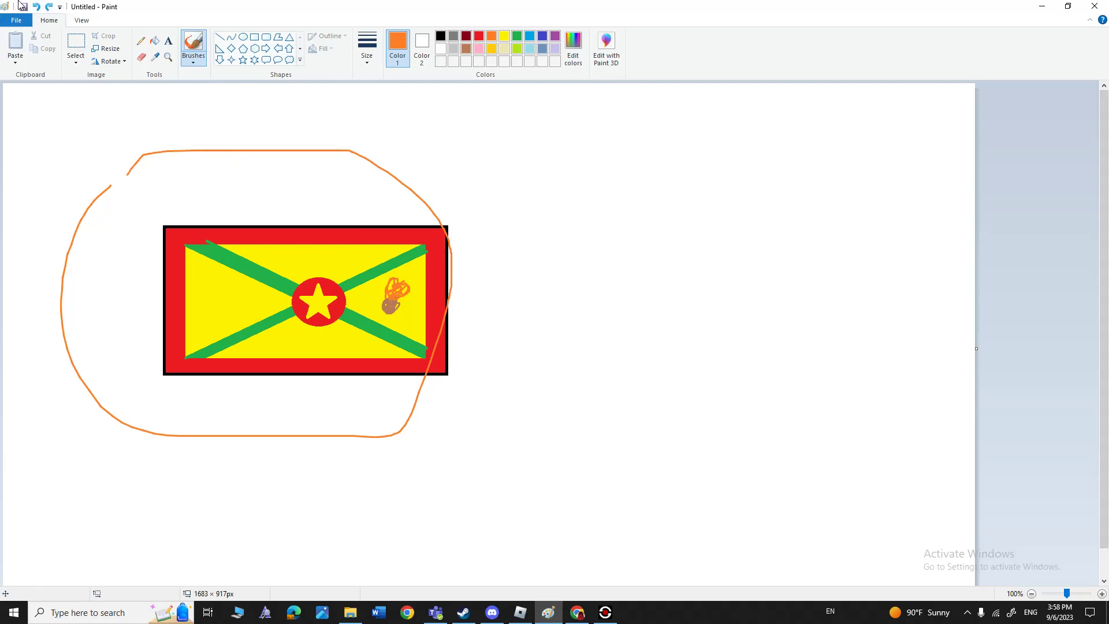
pyautogui.click(36, 6)
pyautogui.moveTo(190, 130)
pyautogui.mouseDown()
pyautogui.moveTo(96, 319)
pyautogui.moveTo(516, 267)
pyautogui.moveTo(80, 123)
pyautogui.mouseUp()
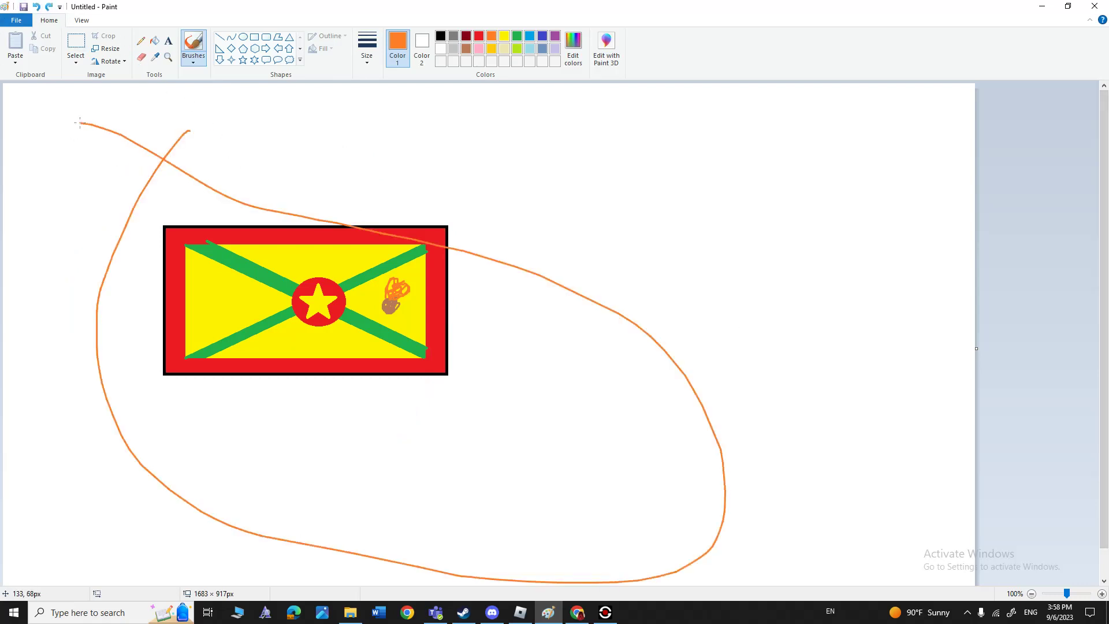
pyautogui.click(36, 7)
# - Brush a large freehand orange loop around the Grenada flag and an arrow-like mark at its upper right edge
pyautogui.moveTo(264, 140)
pyautogui.mouseDown()
pyautogui.moveTo(221, 144)
pyautogui.moveTo(655, 405)
pyautogui.moveTo(175, 160)
pyautogui.mouseUp()
pyautogui.moveTo(727, 191); pyautogui.dragTo(534, 224)
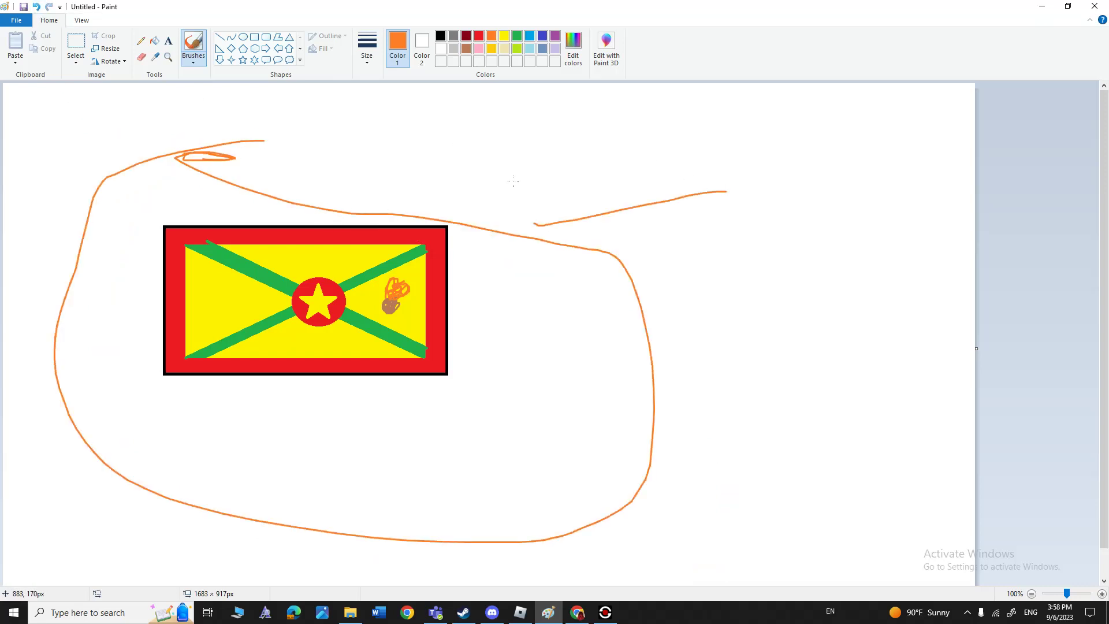
pyautogui.moveTo(513, 181); pyautogui.dragTo(668, 218)
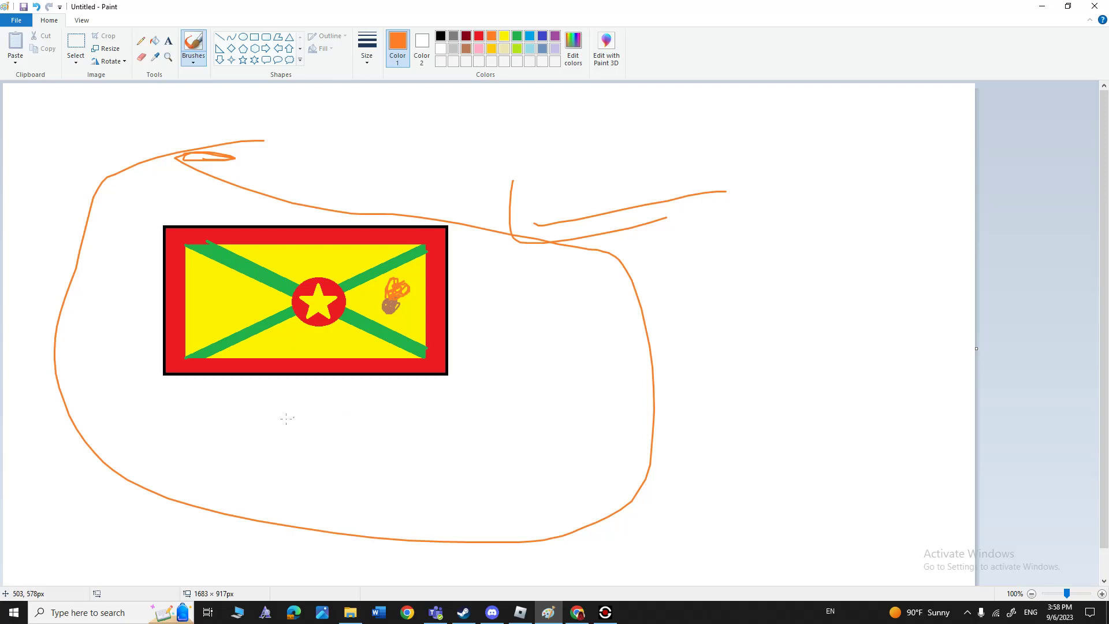
# - Scribble two groups of orange handwritten letters below the flag, inside the freehand loop
pyautogui.moveTo(326, 433); pyautogui.dragTo(254, 468)
pyautogui.moveTo(368, 470); pyautogui.dragTo(352, 398)
pyautogui.moveTo(370, 427)
pyautogui.mouseDown()
pyautogui.moveTo(342, 426)
pyautogui.moveTo(327, 406)
pyautogui.moveTo(370, 507)
pyautogui.mouseUp()
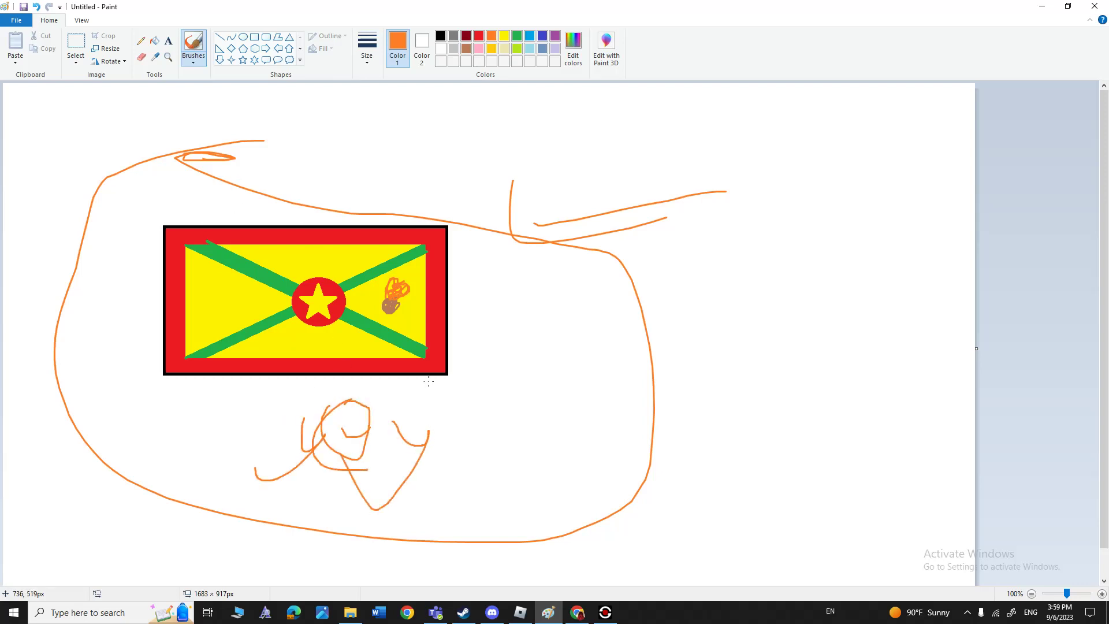
pyautogui.moveTo(475, 407)
pyautogui.mouseDown()
pyautogui.moveTo(516, 425)
pyautogui.moveTo(452, 479)
pyautogui.mouseUp()
pyautogui.moveTo(528, 457)
pyautogui.mouseDown()
pyautogui.moveTo(545, 433)
pyautogui.moveTo(558, 457)
pyautogui.moveTo(577, 436)
pyautogui.moveTo(547, 445)
pyautogui.moveTo(595, 462)
pyautogui.mouseUp()
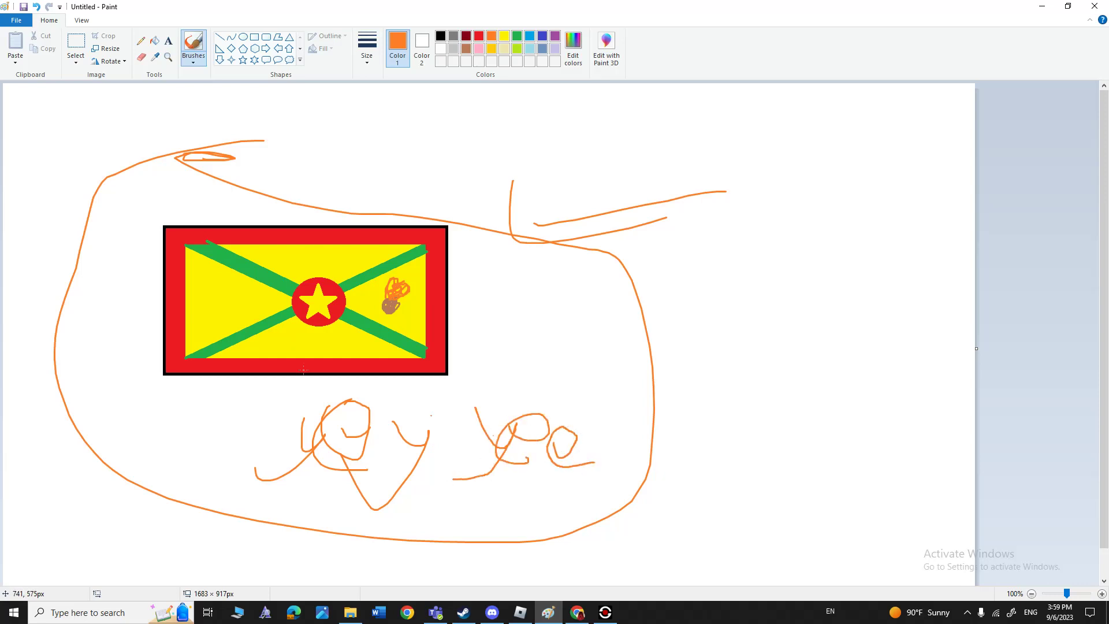
# - Clear the canvas by selecting and deleting the Grenada flag drawing and all the orange scribbles around it
pyautogui.click(76, 42)
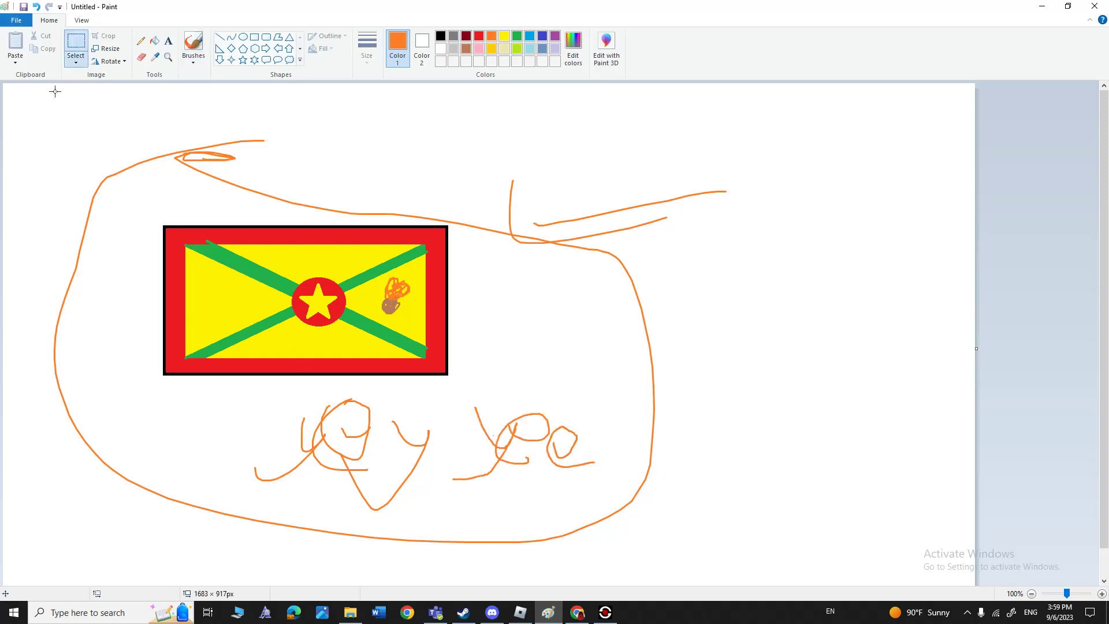
pyautogui.moveTo(36, 96); pyautogui.dragTo(866, 541)
pyautogui.press('Delete')
pyautogui.moveTo(402, 498)
pyautogui.mouseDown()
pyautogui.moveTo(542, 590)
pyautogui.moveTo(697, 557)
pyautogui.mouseUp()
pyautogui.press('Delete')
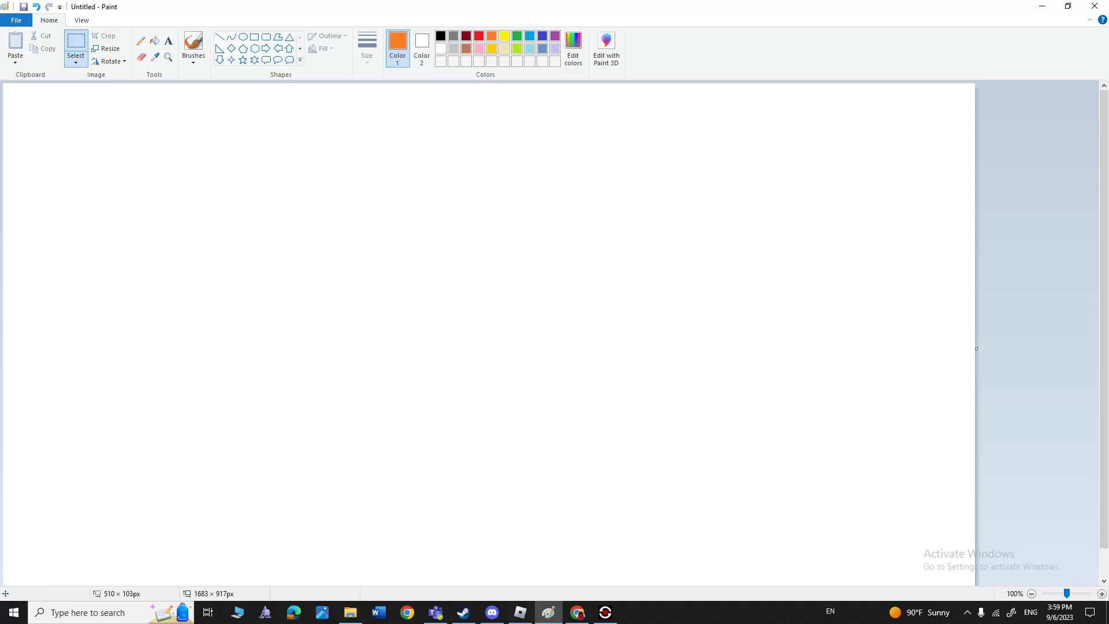
# - Draw a black rectangle outline about 612 × 319 px on the empty canvas for the next flag
pyautogui.click(254, 37)
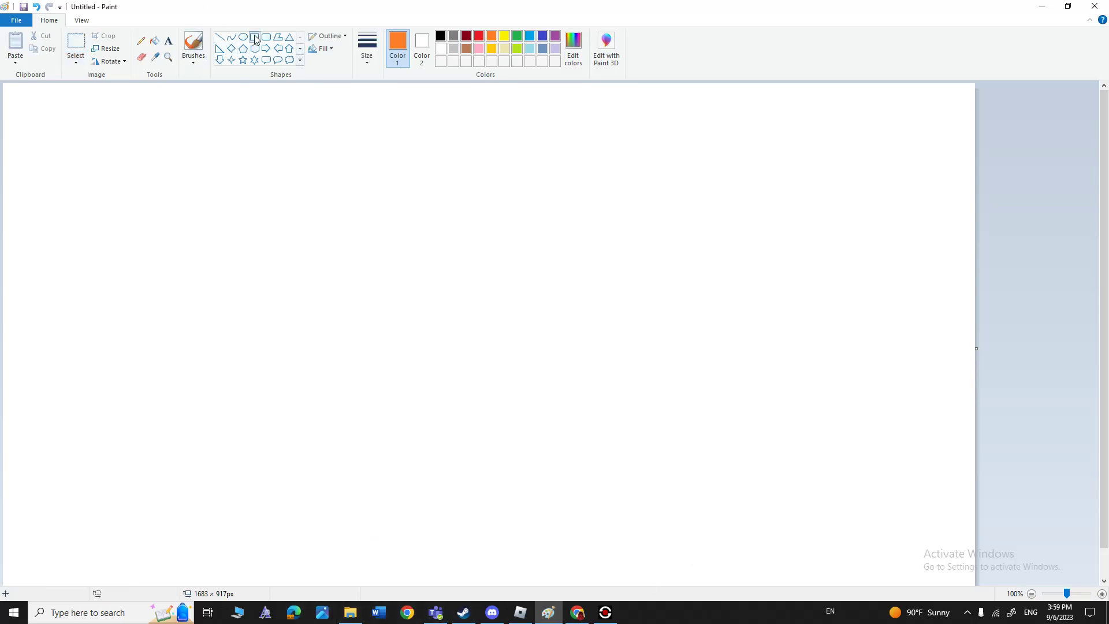
pyautogui.click(442, 37)
pyautogui.moveTo(175, 181); pyautogui.dragTo(528, 365)
# - Switch to the Country Picker Wheel in Chrome, spin it for a random country and remove the picked country from the wheel
pyautogui.click(578, 613)
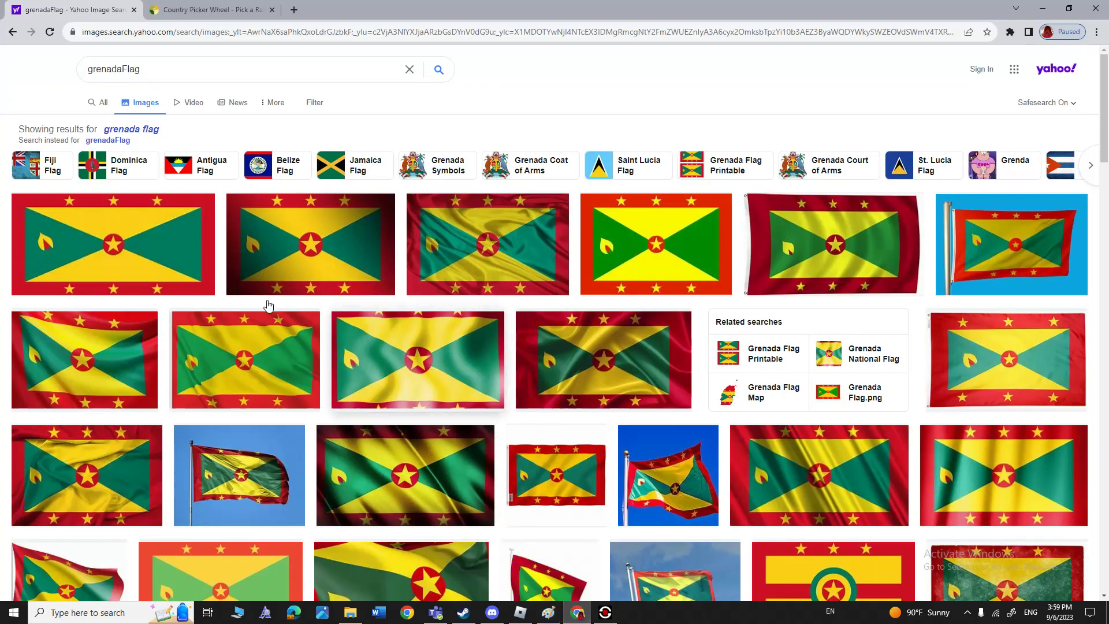
pyautogui.click(241, 13)
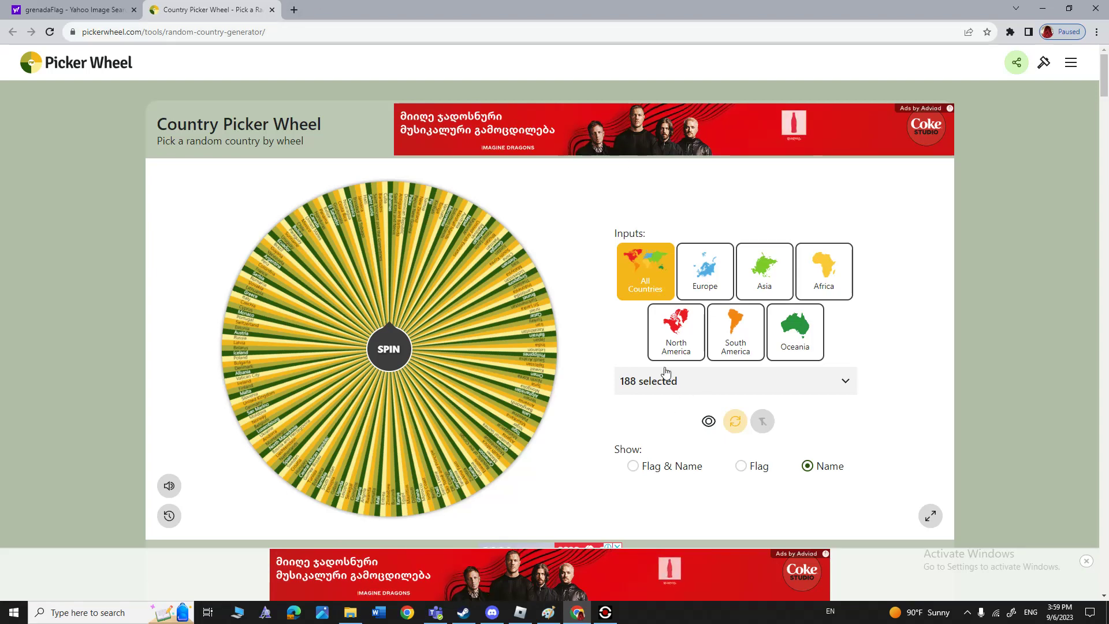
pyautogui.click(390, 342)
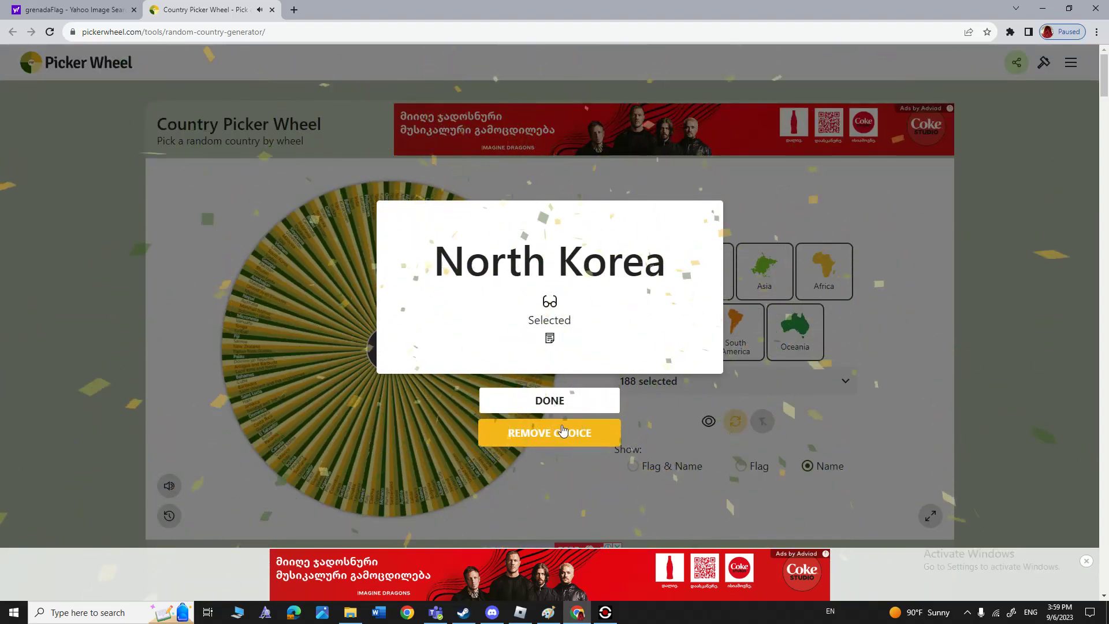
pyautogui.click(581, 438)
# - Bring up Screenbits briefly, switch back to Paint and stretch the black rectangle slightly taller and narrower
pyautogui.click(605, 612)
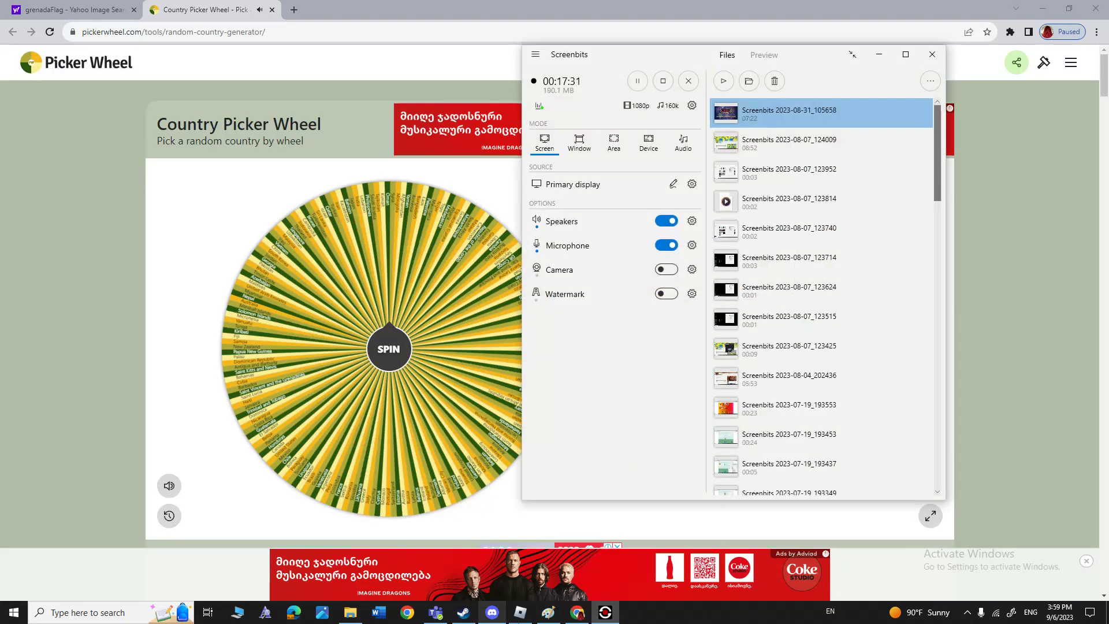
pyautogui.click(548, 614)
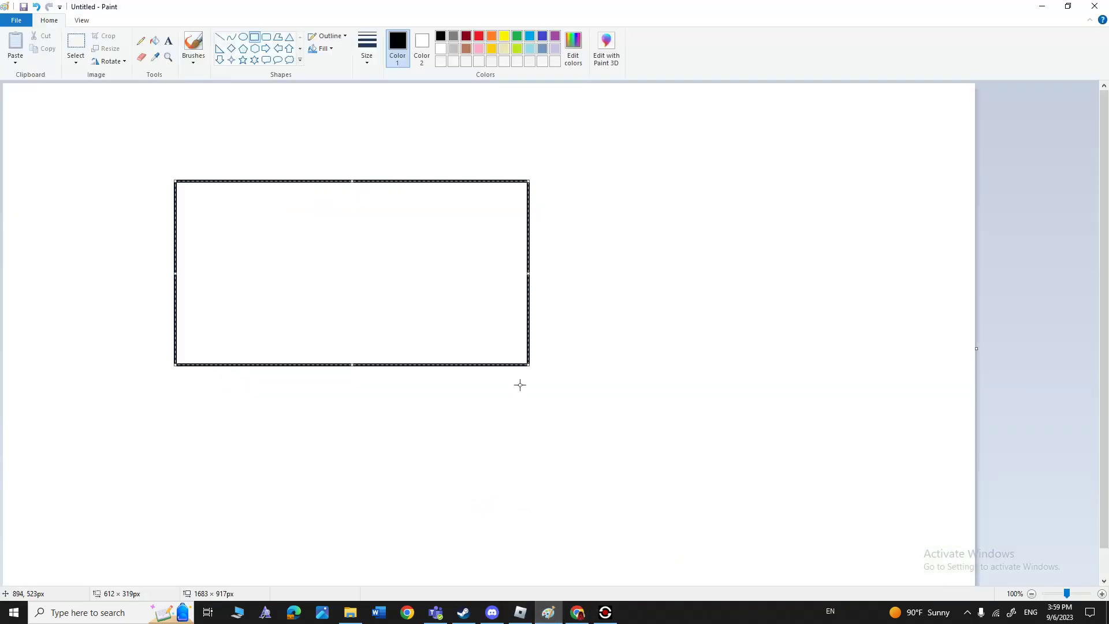
pyautogui.moveTo(527, 369); pyautogui.dragTo(525, 379)
pyautogui.click(1059, 200)
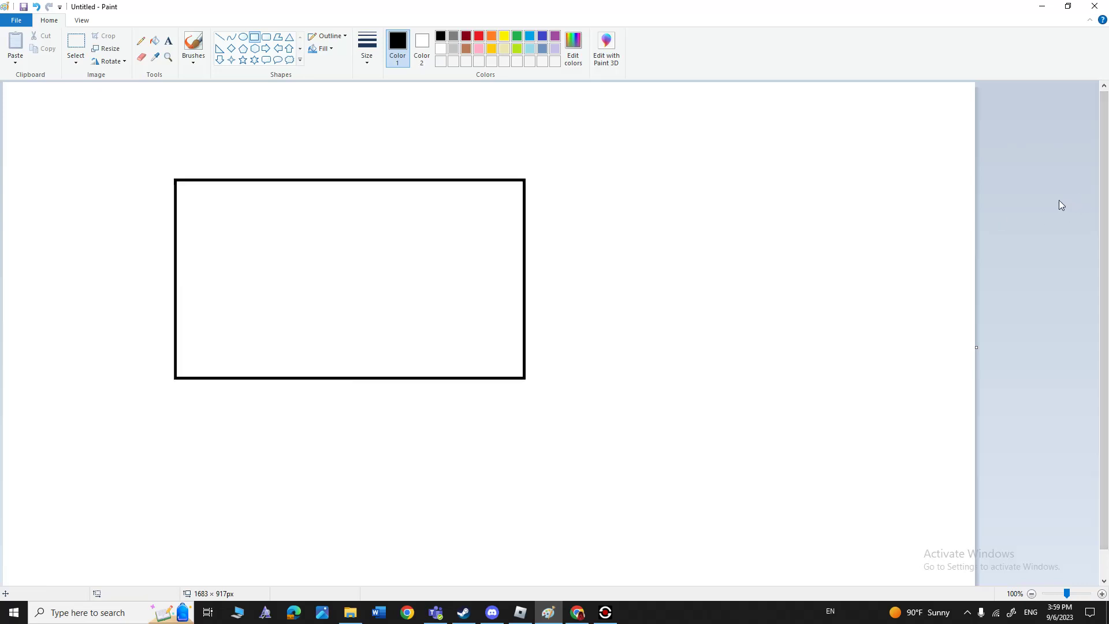
# - Draw two indigo horizontal lines about 599 px long across the rectangle's upper and lower parts and fill the band between them red
pyautogui.click(546, 37)
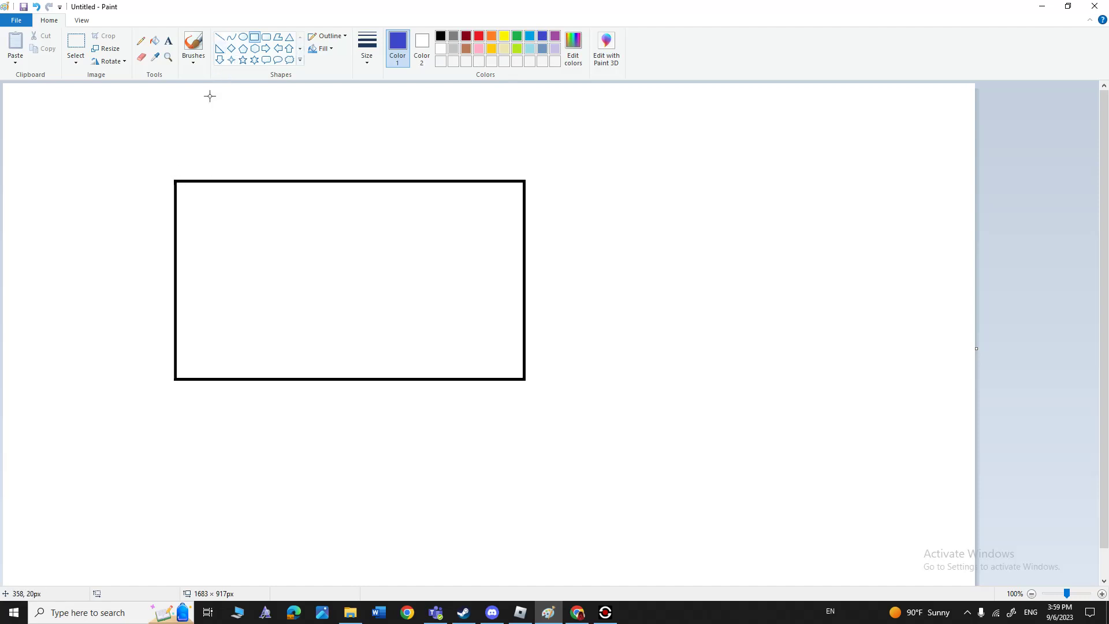
pyautogui.click(219, 37)
pyautogui.moveTo(176, 207)
pyautogui.mouseDown()
pyautogui.moveTo(520, 220)
pyautogui.moveTo(523, 210)
pyautogui.mouseUp()
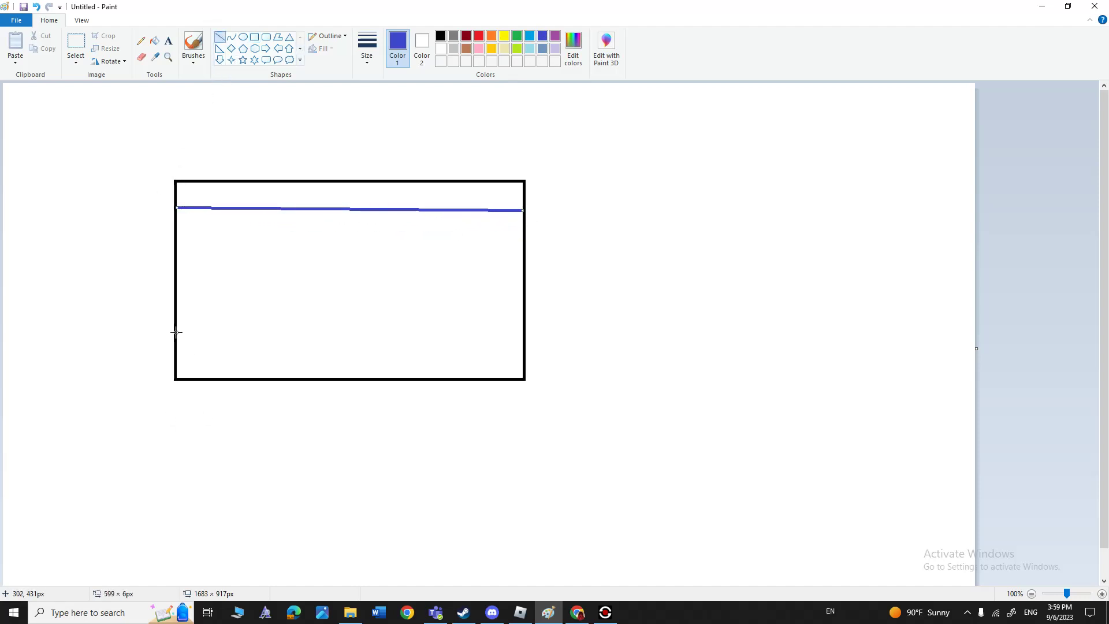
pyautogui.moveTo(177, 333); pyautogui.dragTo(522, 338)
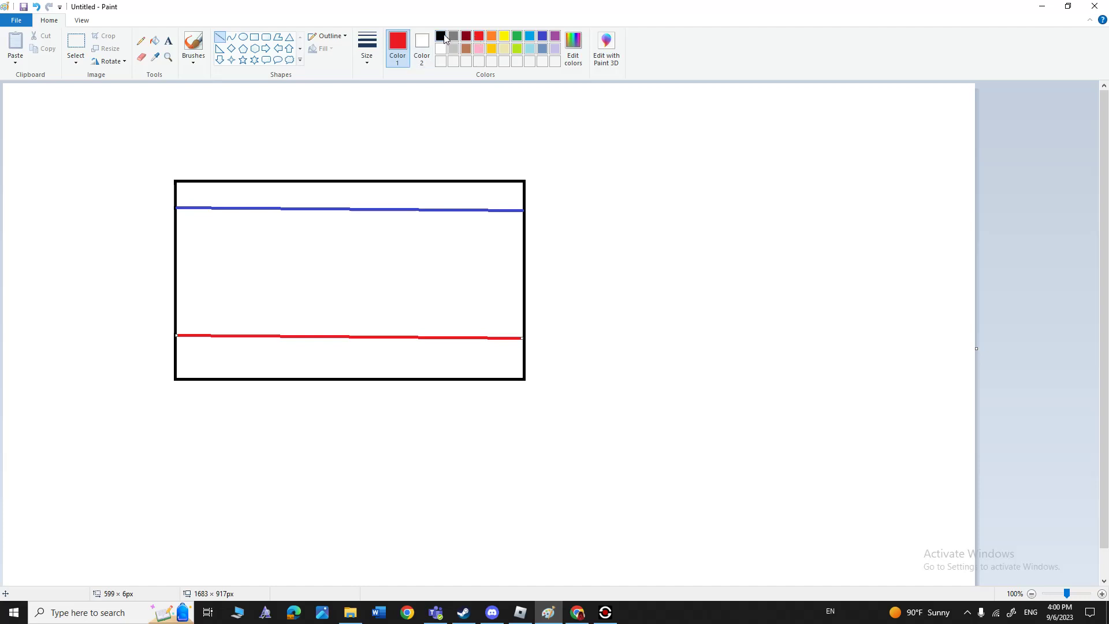
pyautogui.click(543, 39)
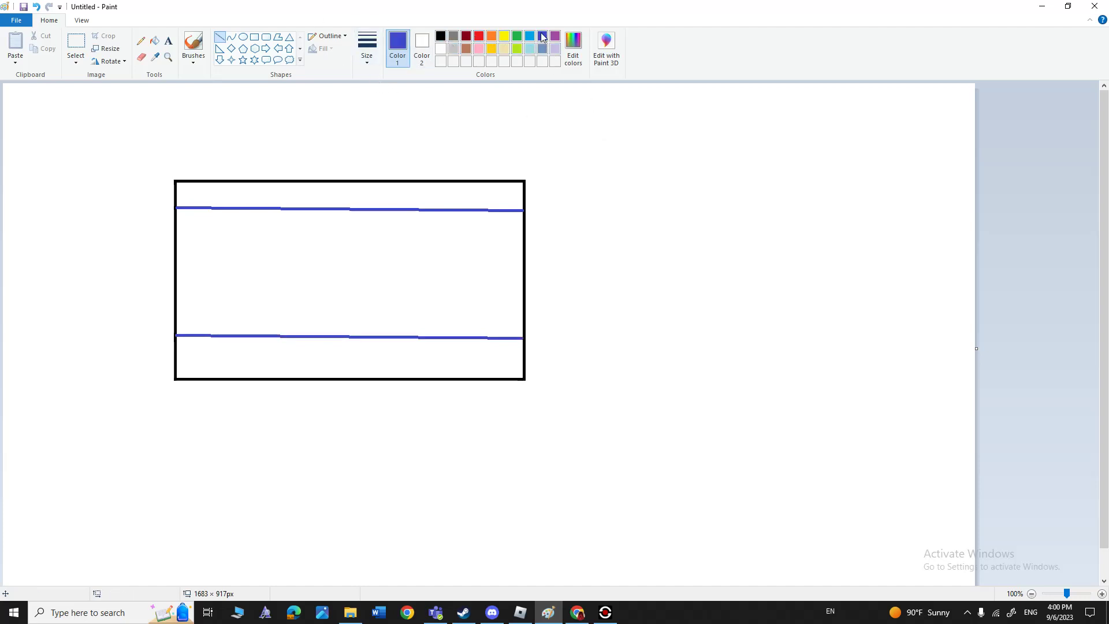
pyautogui.click(154, 41)
pyautogui.click(355, 246)
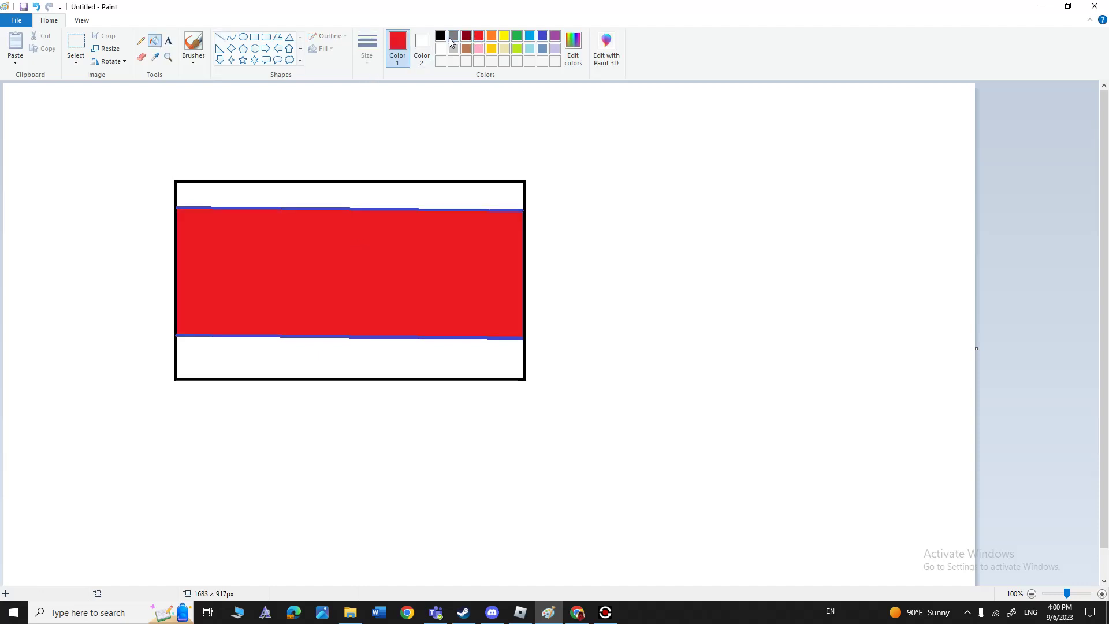
# - Draw a white circle about 131 × 128 px in the left part of the red band and fill it white
pyautogui.click(243, 37)
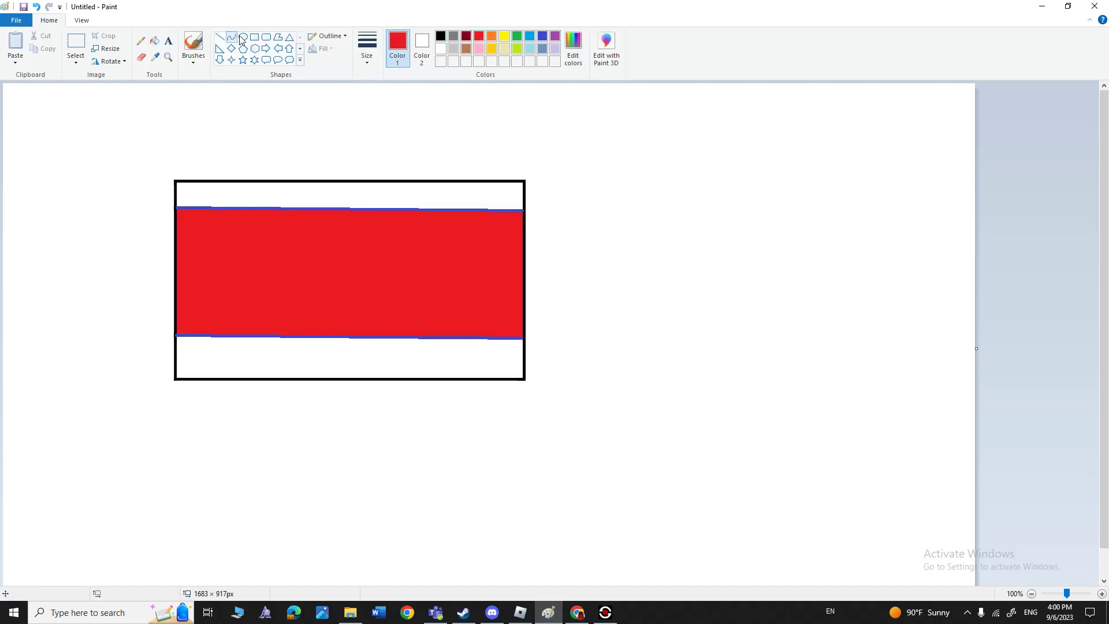
pyautogui.click(441, 48)
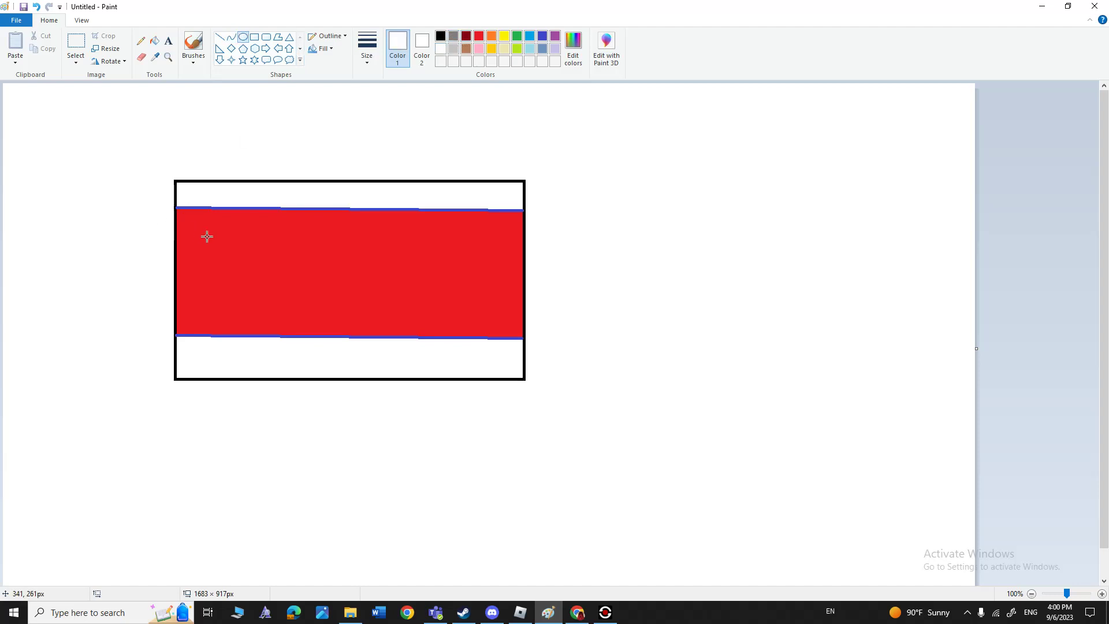
pyautogui.moveTo(212, 237); pyautogui.dragTo(288, 311)
pyautogui.click(244, 60)
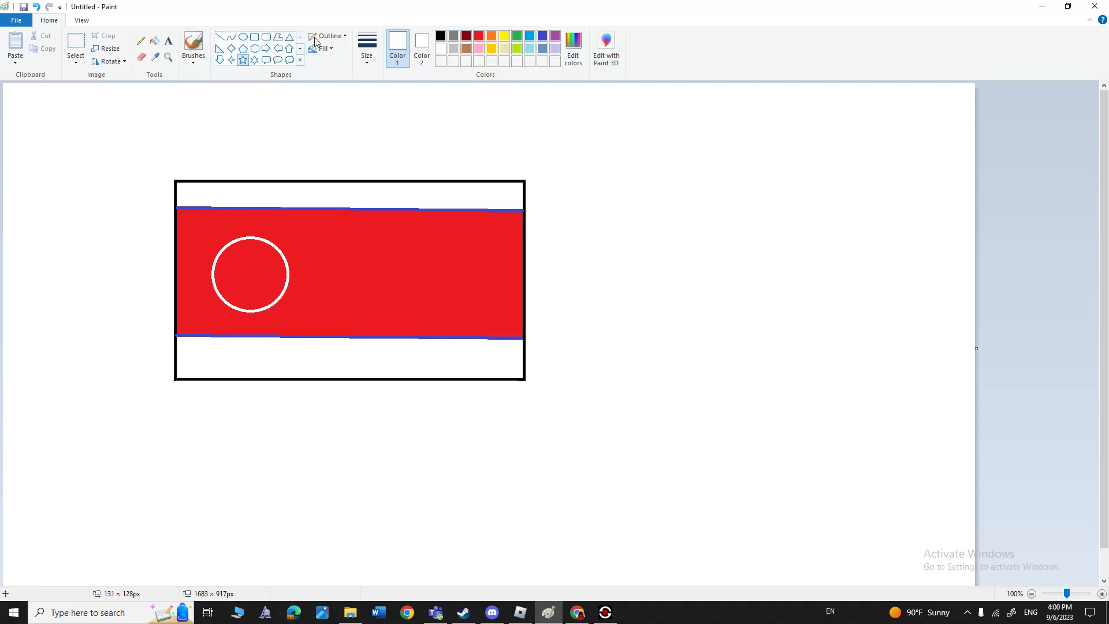
pyautogui.click(156, 43)
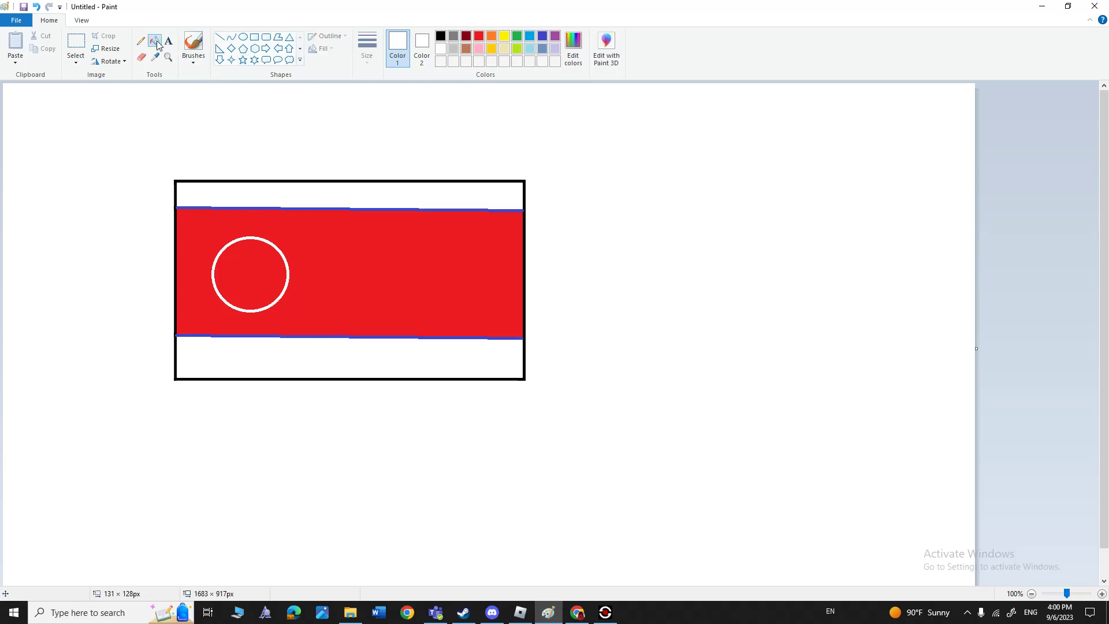
pyautogui.click(250, 258)
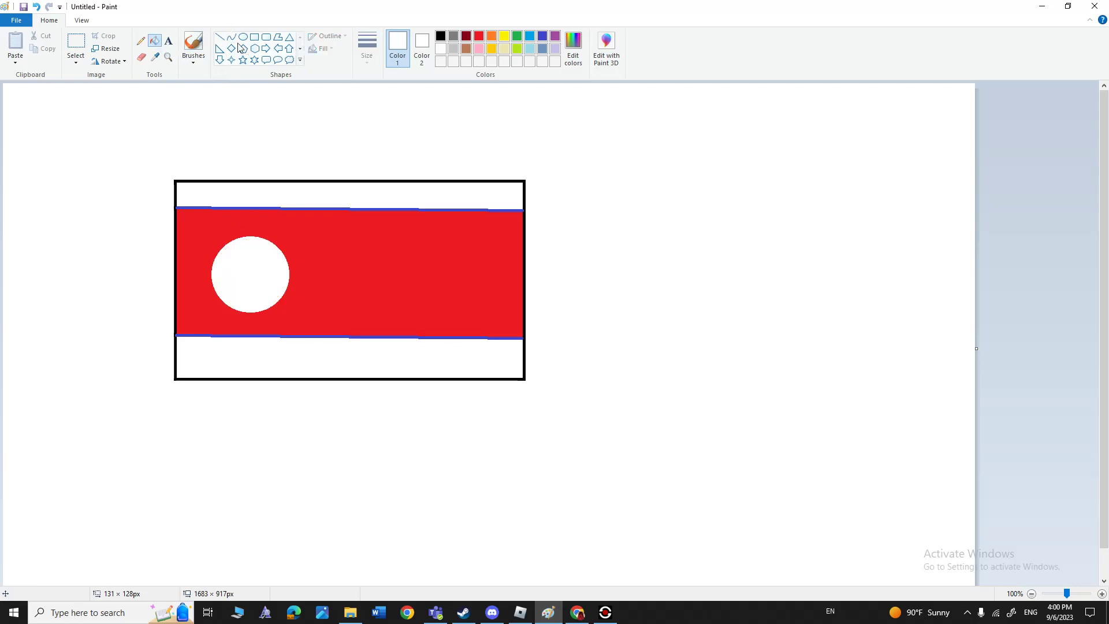
# - Draw a red-filled star about 97 × 98 px inside the white circle and fill the flag's upper and lower bands with indigo
pyautogui.click(243, 60)
pyautogui.click(479, 36)
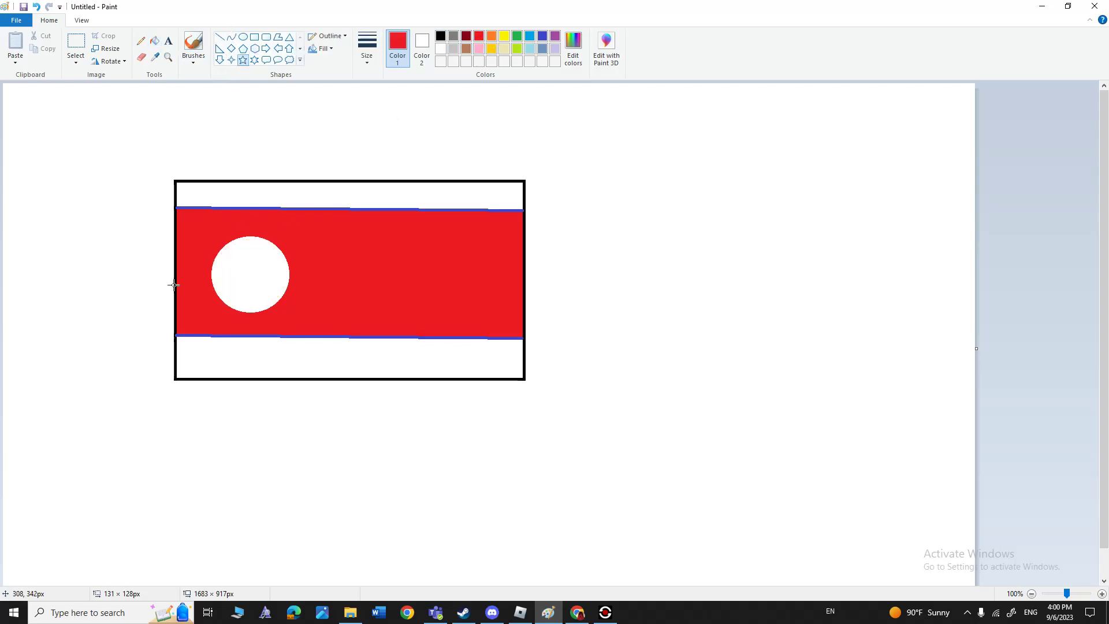
pyautogui.moveTo(225, 255); pyautogui.dragTo(250, 271)
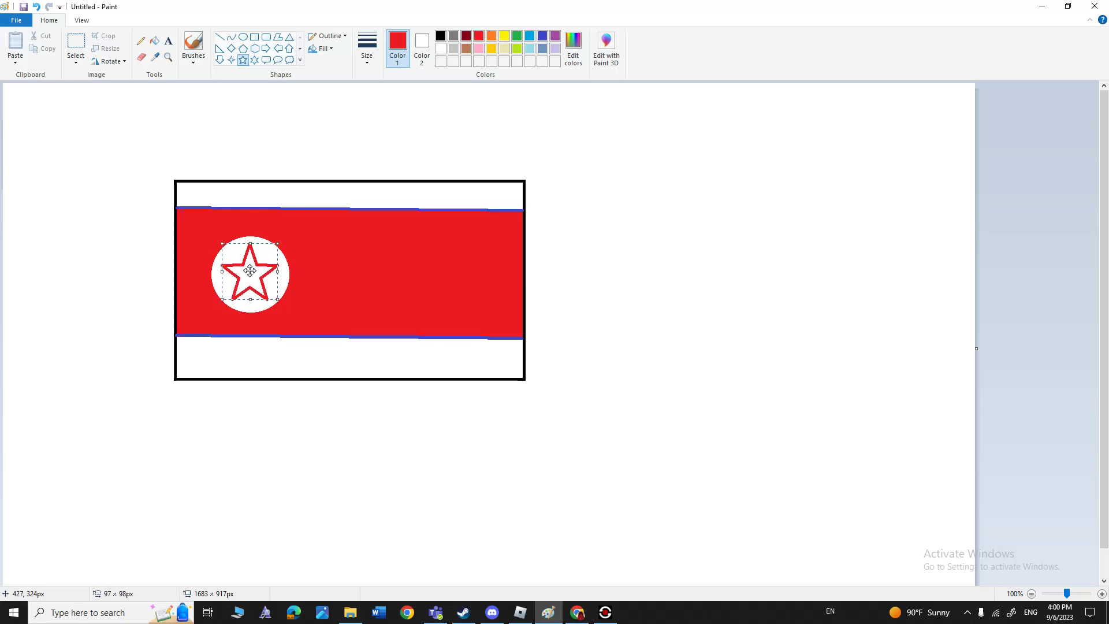
pyautogui.click(505, 270)
pyautogui.click(155, 41)
pyautogui.click(257, 270)
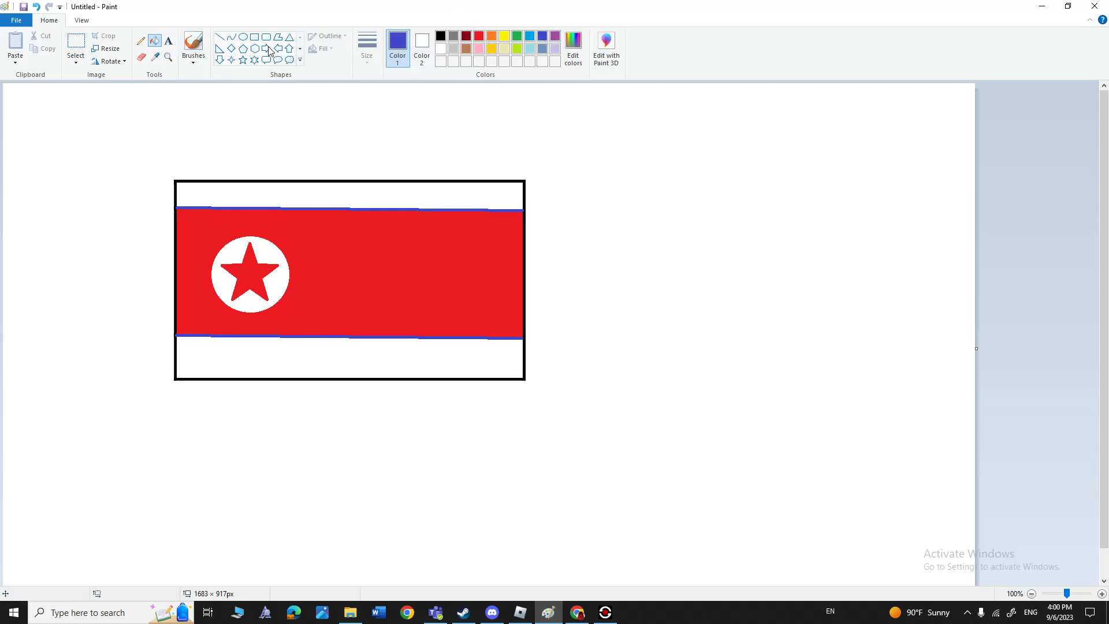
pyautogui.click(279, 184)
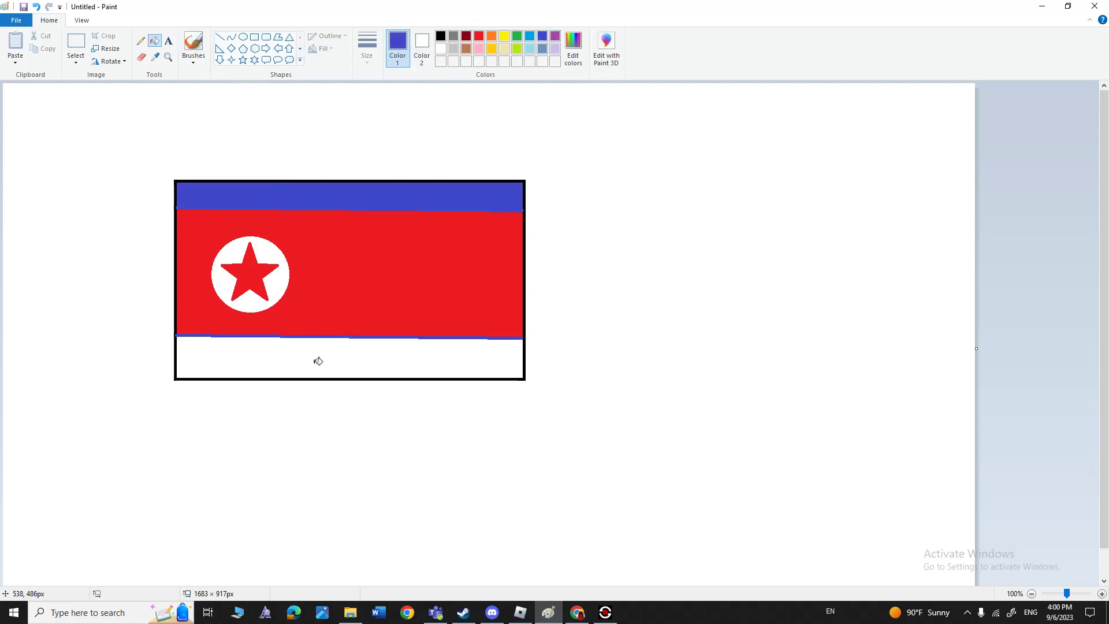
pyautogui.click(318, 361)
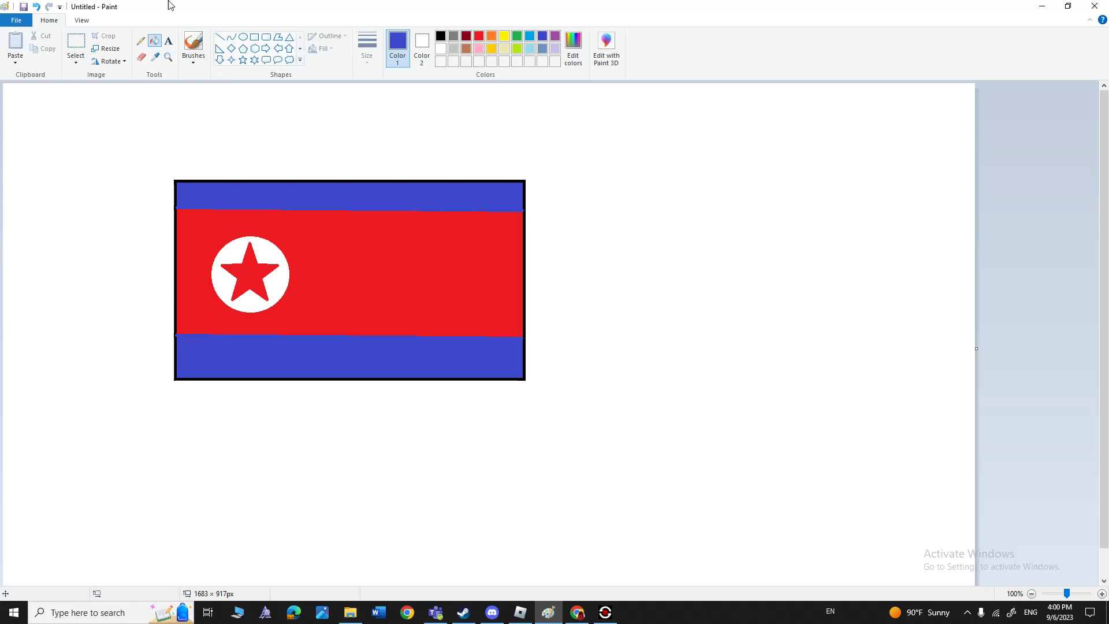
# - Switch to Chrome and replace "grenada" with "north korea" in the image search query to look up the North Korea flag
pyautogui.click(577, 613)
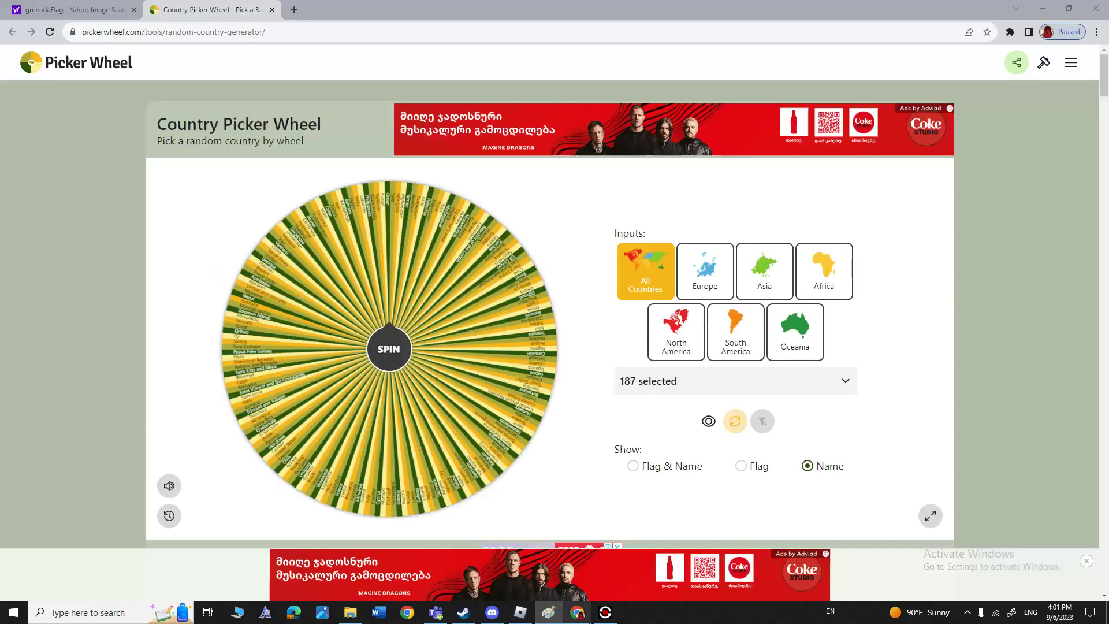
pyautogui.click(17, 9)
pyautogui.moveTo(122, 69); pyautogui.dragTo(47, 103)
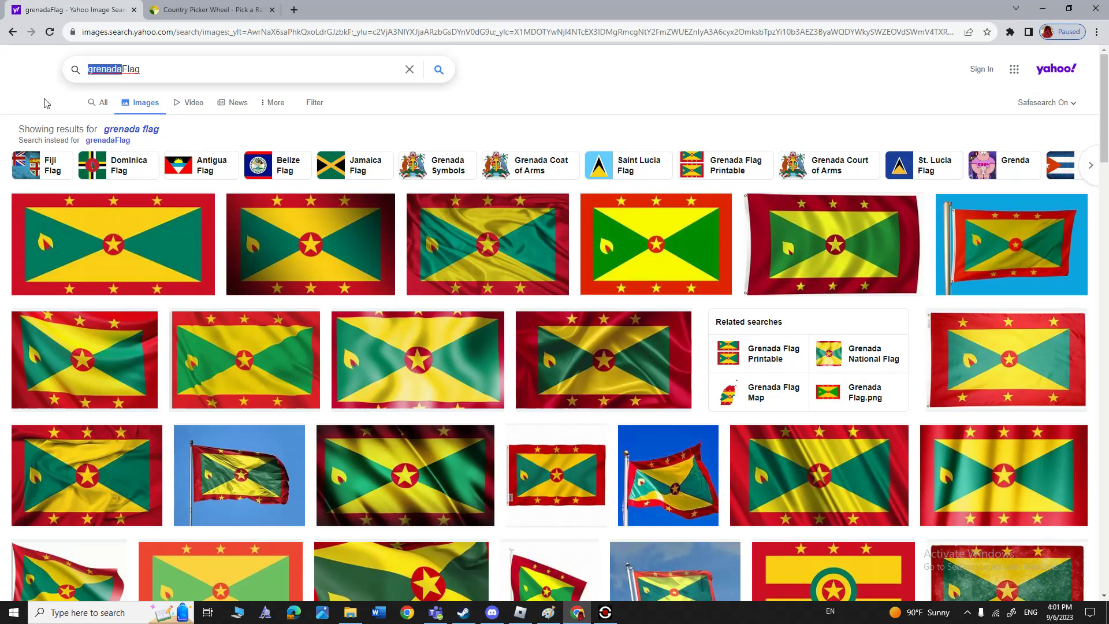
pyautogui.press('BackSpace')
pyautogui.write('north kore')
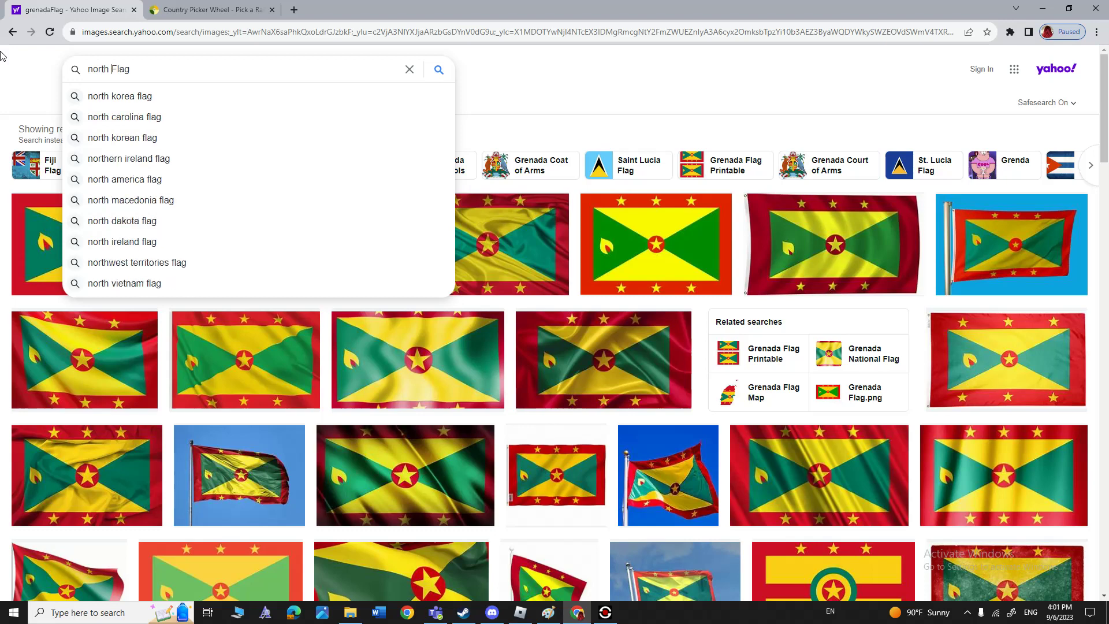
pyautogui.write('a')
pyautogui.press('Return')
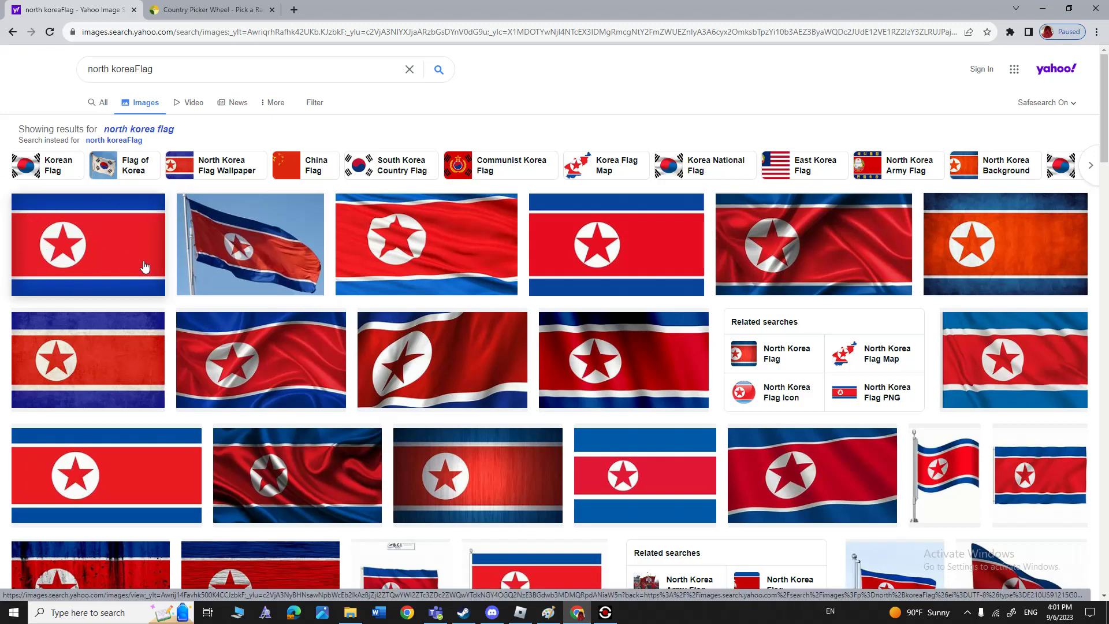
# - Remove "north korea" from the image search query, leaving only "Flag"
pyautogui.moveTo(135, 70); pyautogui.dragTo(2, 102)
pyautogui.press('BackSpace')
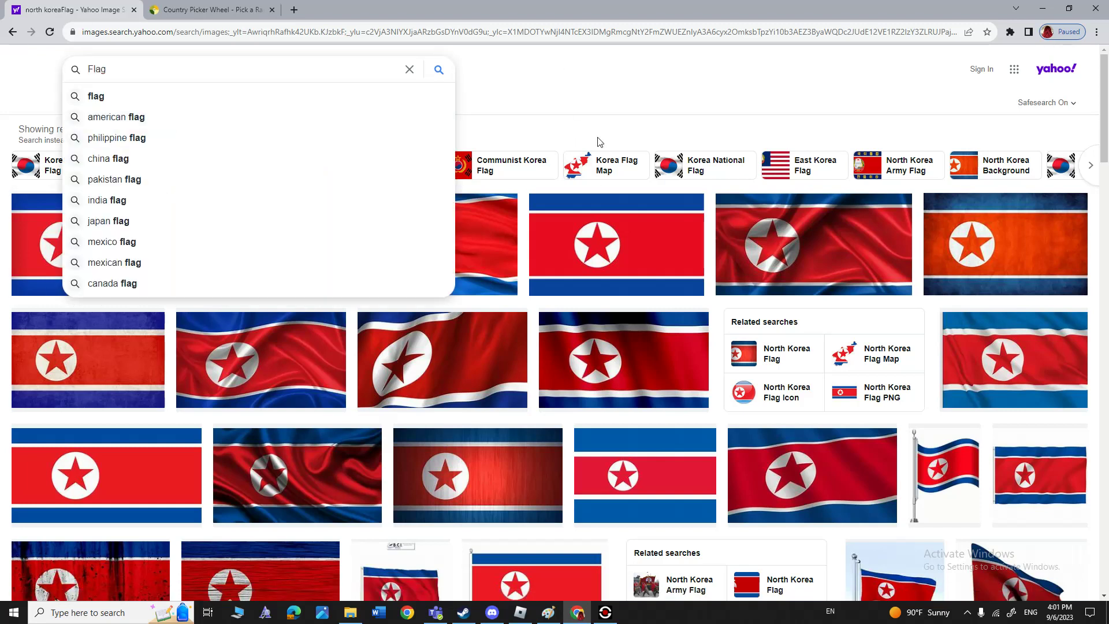
pyautogui.click(616, 118)
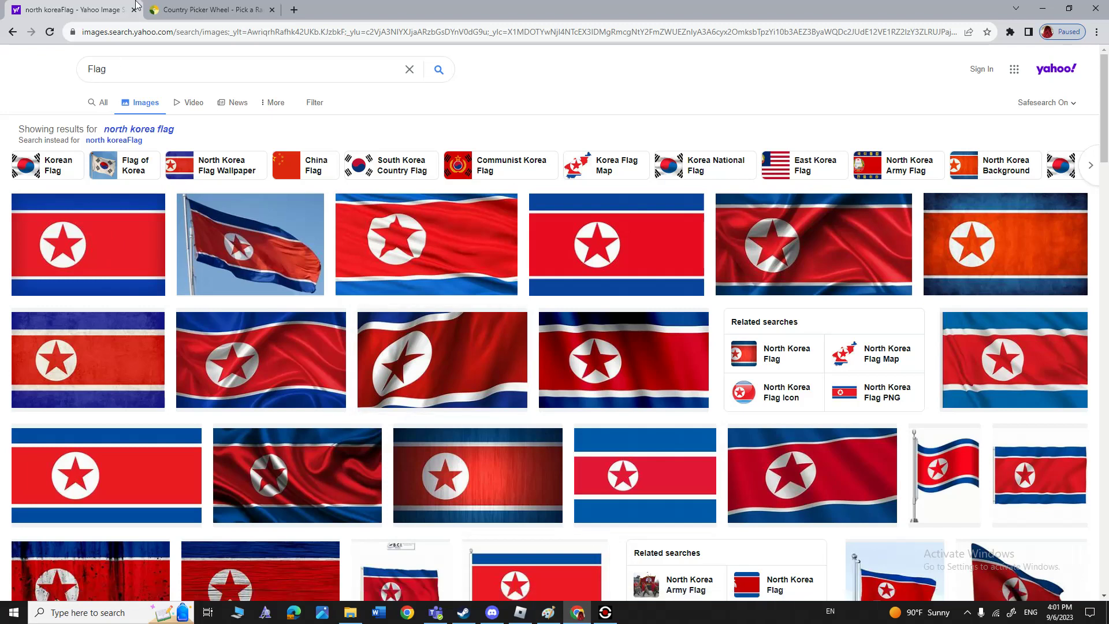
# - Switch back to Paint and delete the drawn North Korea flag from the canvas
pyautogui.click(549, 612)
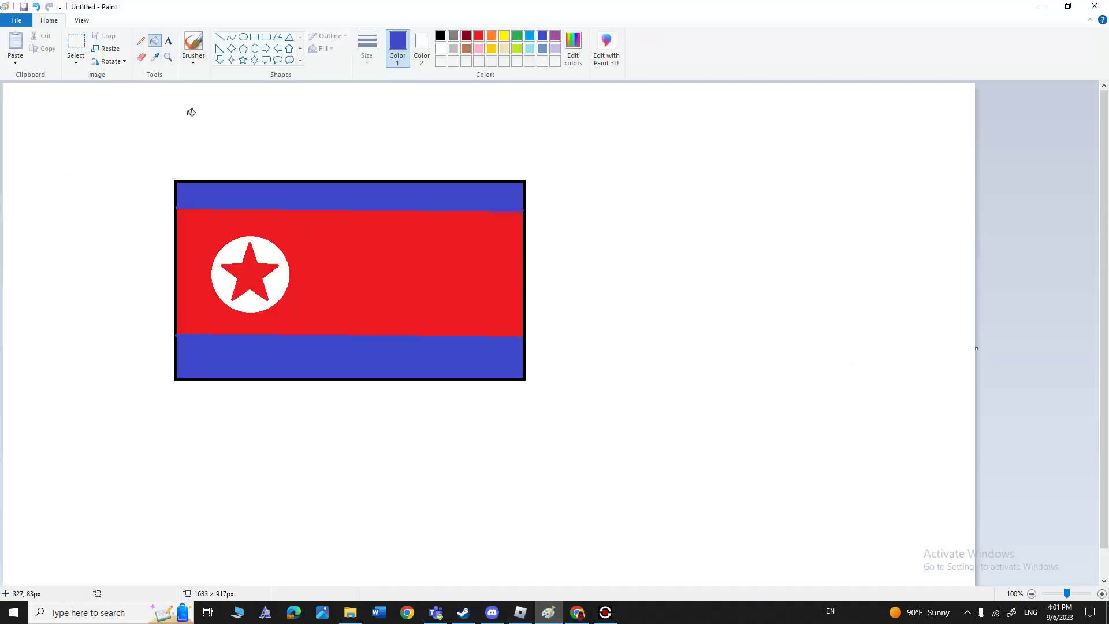
pyautogui.click(84, 41)
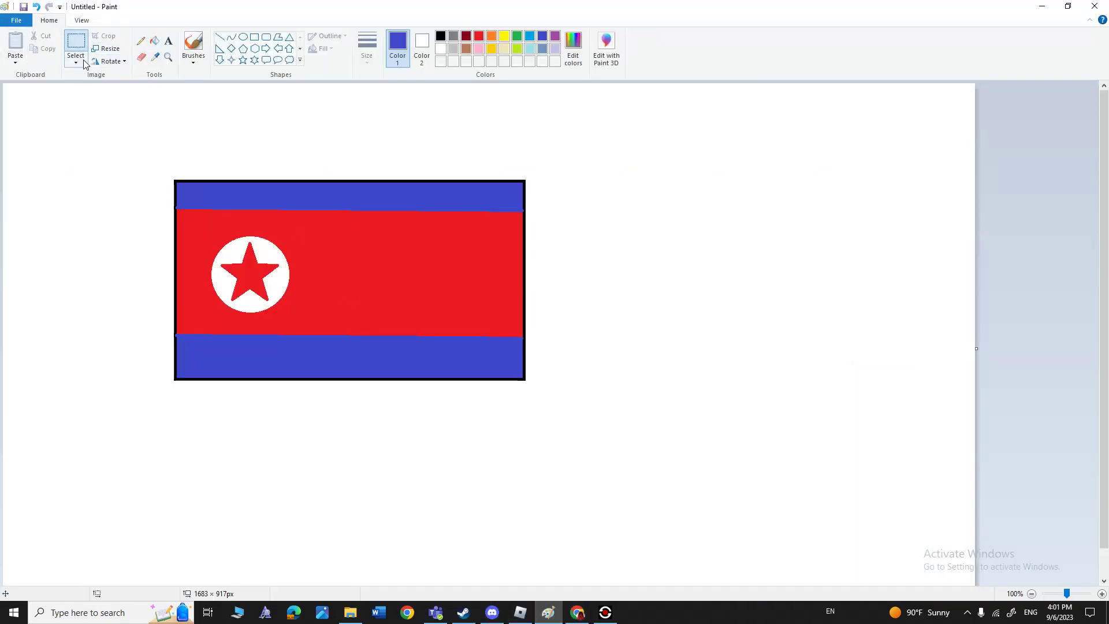
pyautogui.moveTo(143, 150); pyautogui.dragTo(601, 441)
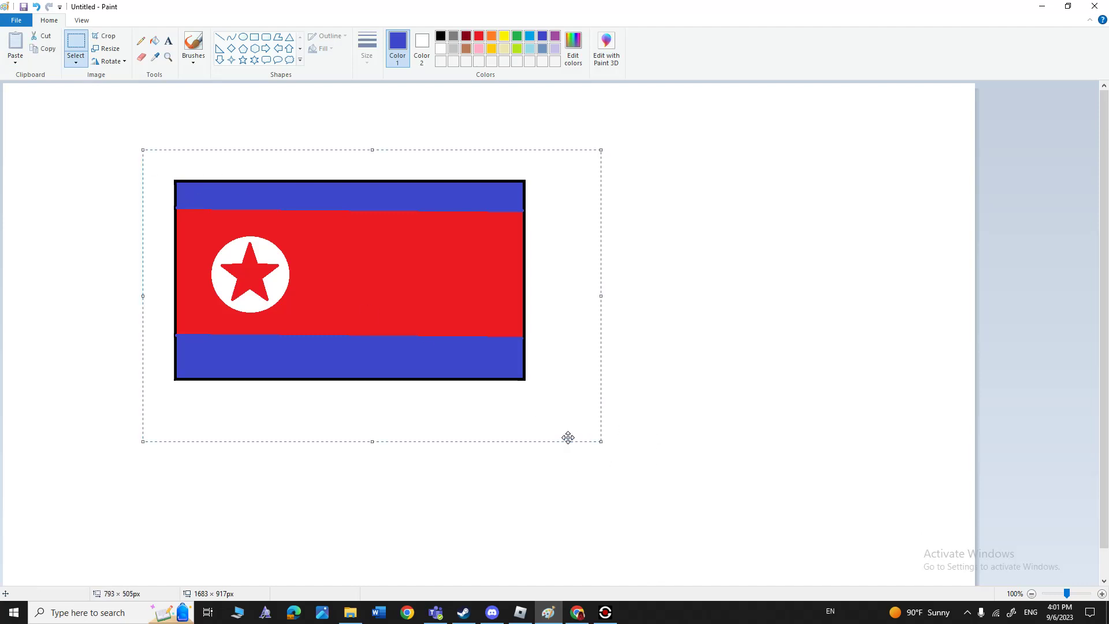
pyautogui.press('Delete')
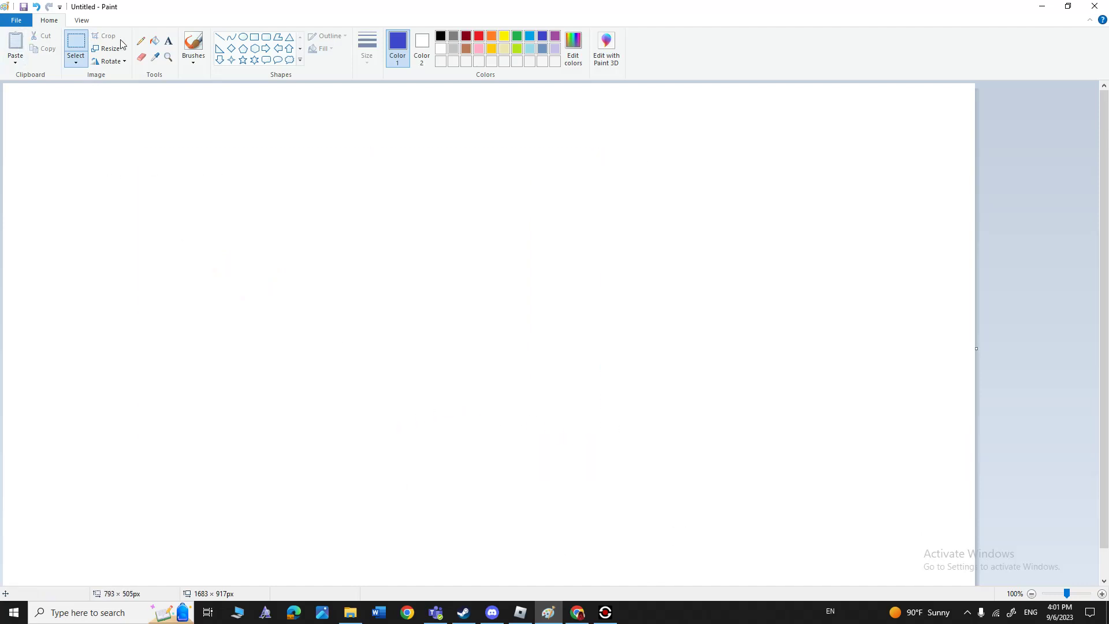
# - Draw a new wide rectangle with a black outline on the cleared canvas for the next flag
pyautogui.click(254, 36)
pyautogui.moveTo(189, 177); pyautogui.dragTo(632, 397)
pyautogui.click(440, 36)
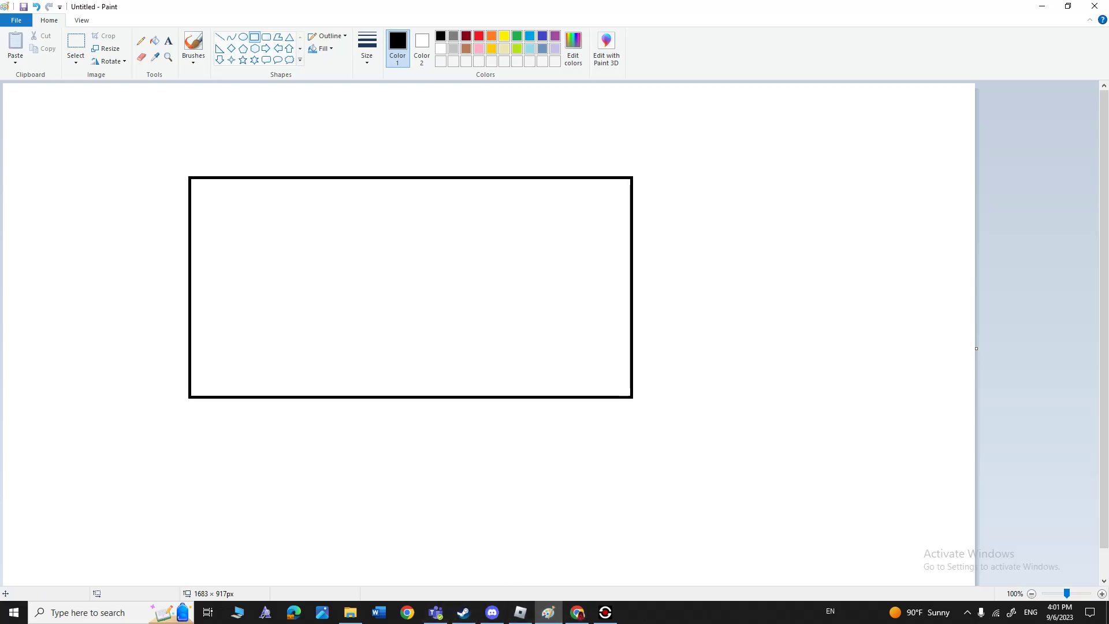
# - Switch to Chrome, spin the country picker wheel for a random country, and remove the picked country from the wheel
pyautogui.click(577, 613)
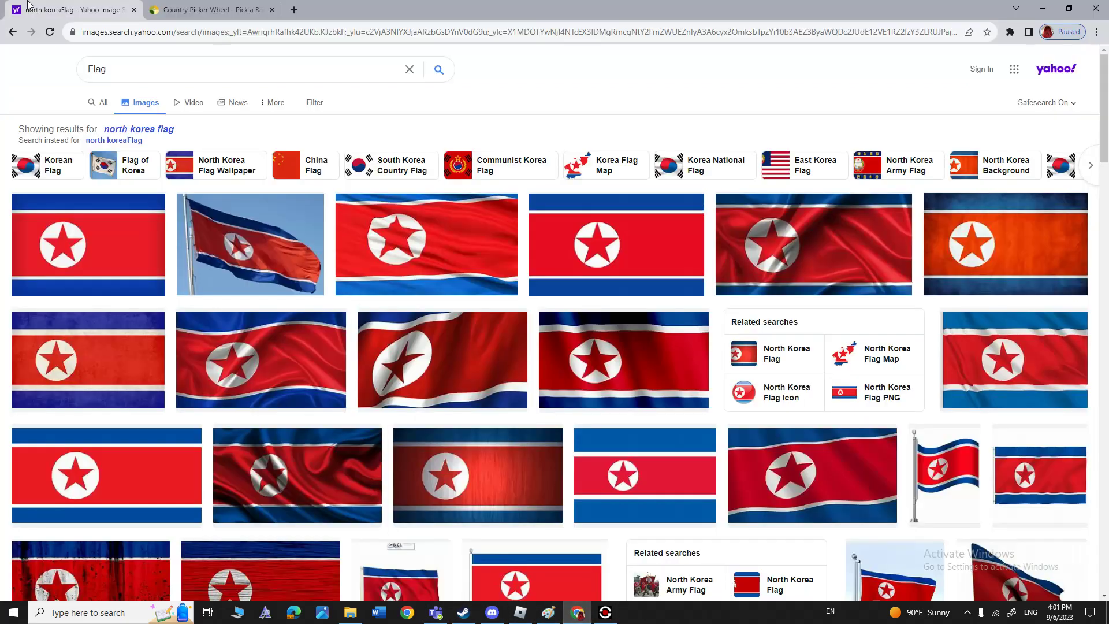
pyautogui.click(167, 5)
pyautogui.click(402, 390)
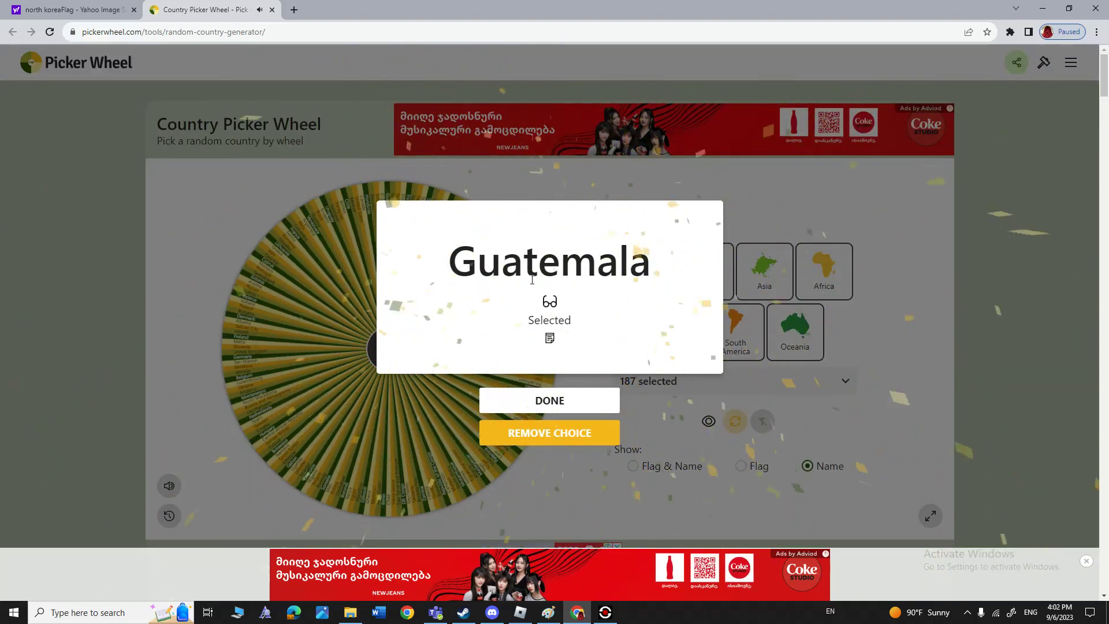
pyautogui.click(565, 443)
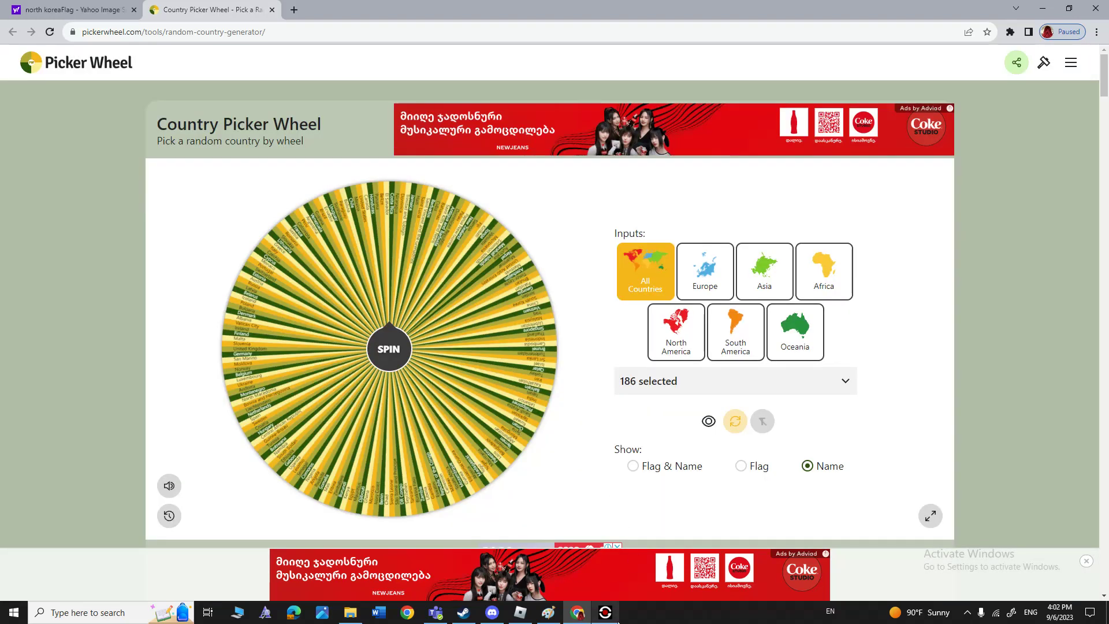
# - Switch to Paint and draw two light turquoise, nearly vertical lines that divide the rectangle into three bands
pyautogui.click(548, 613)
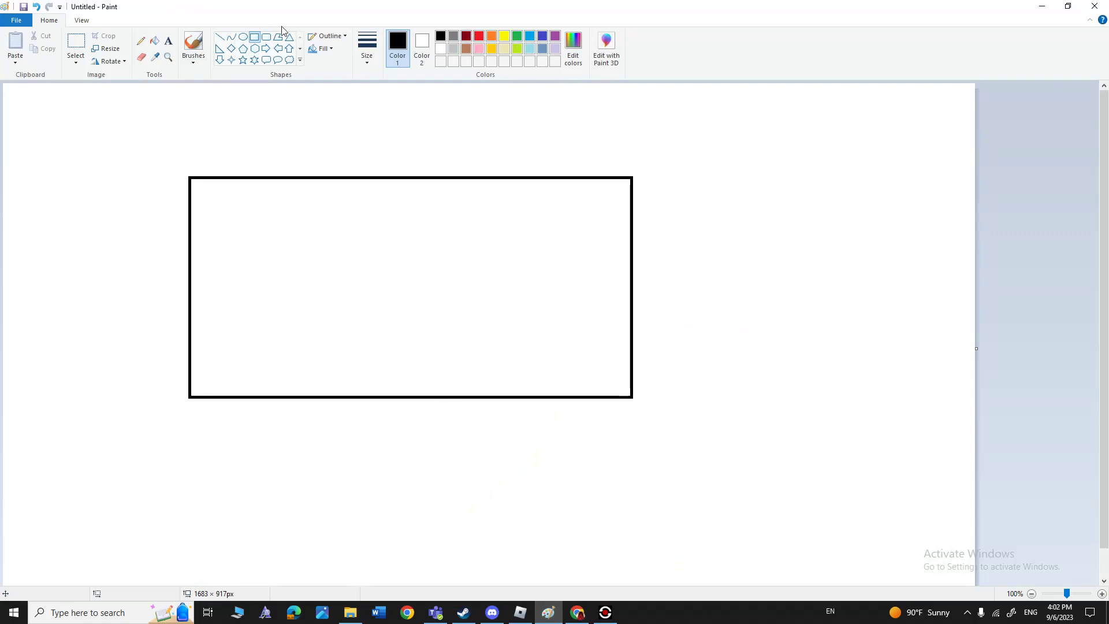
pyautogui.click(220, 37)
pyautogui.click(531, 49)
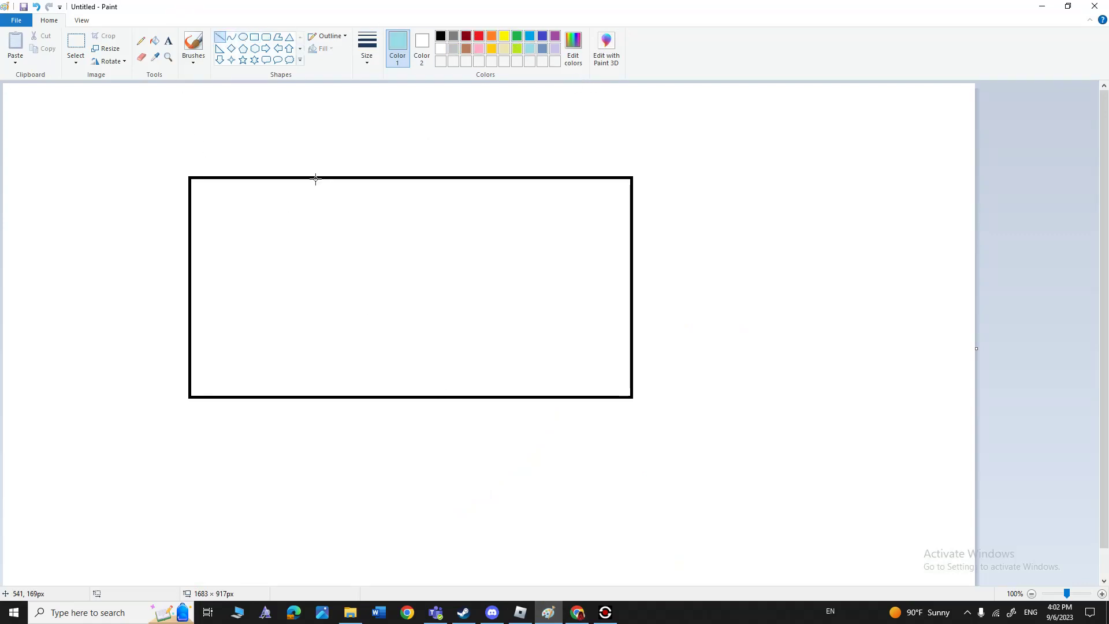
pyautogui.moveTo(315, 178); pyautogui.dragTo(314, 396)
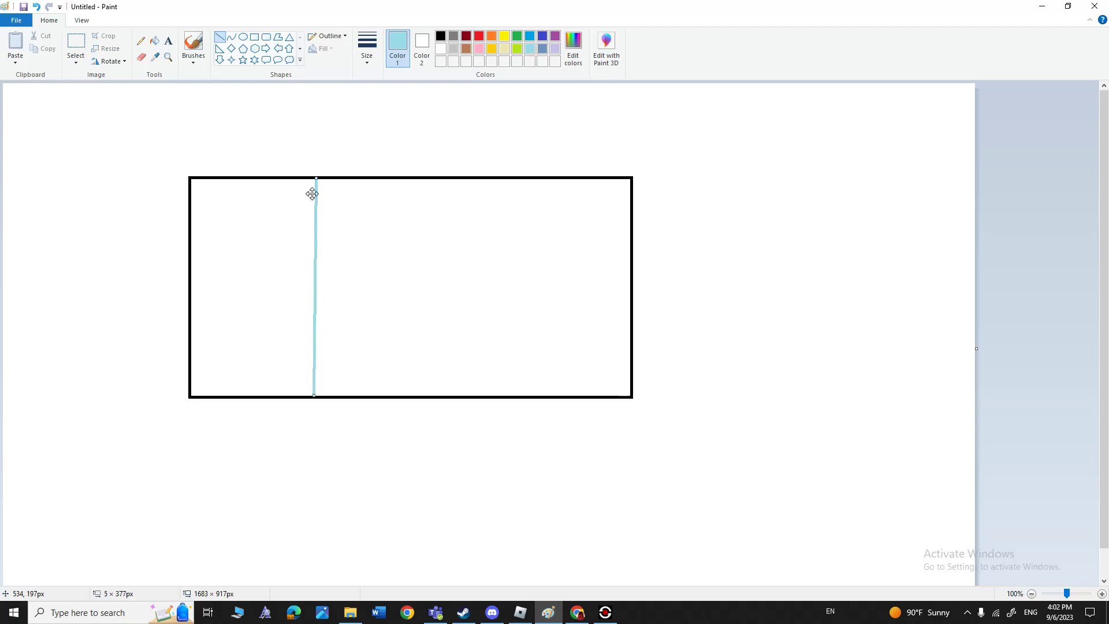
pyautogui.moveTo(551, 178); pyautogui.dragTo(537, 395)
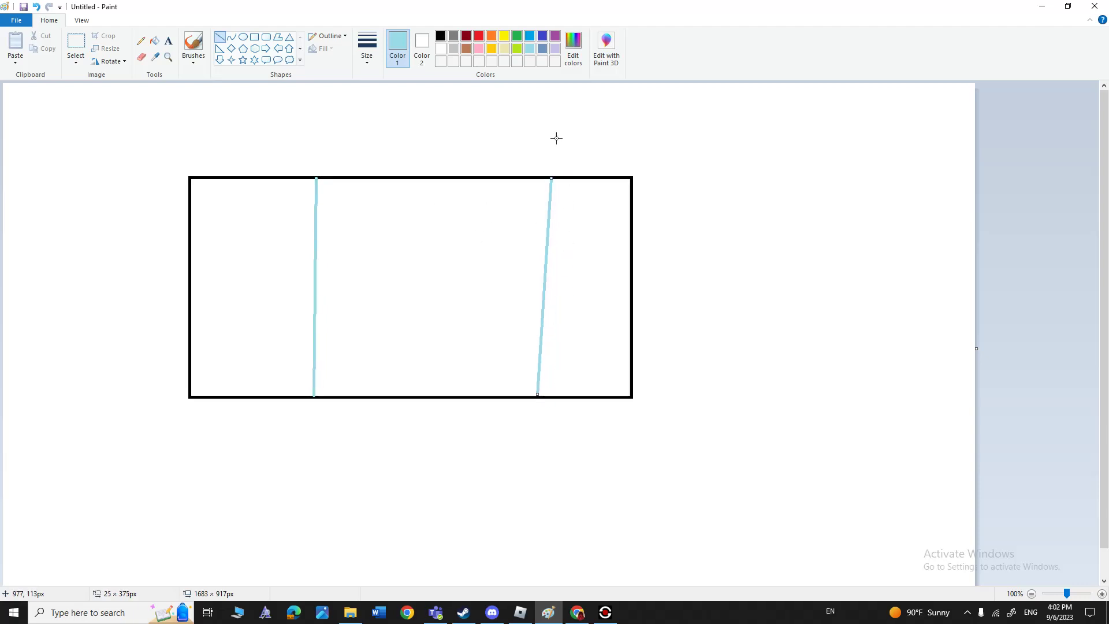
pyautogui.moveTo(550, 179); pyautogui.dragTo(528, 179)
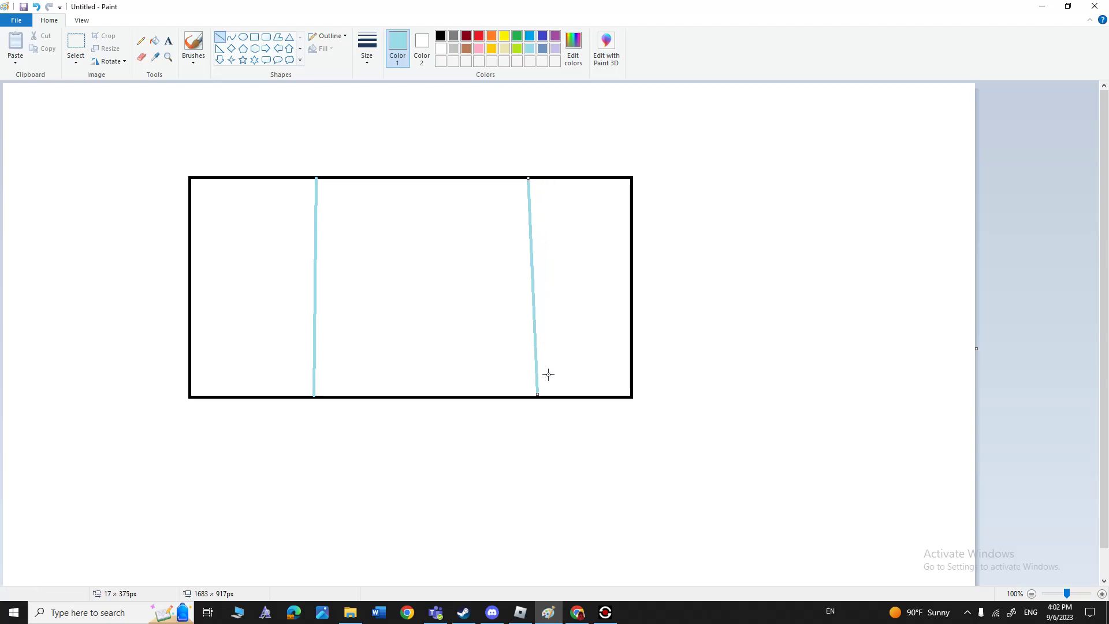
pyautogui.moveTo(533, 396); pyautogui.dragTo(524, 395)
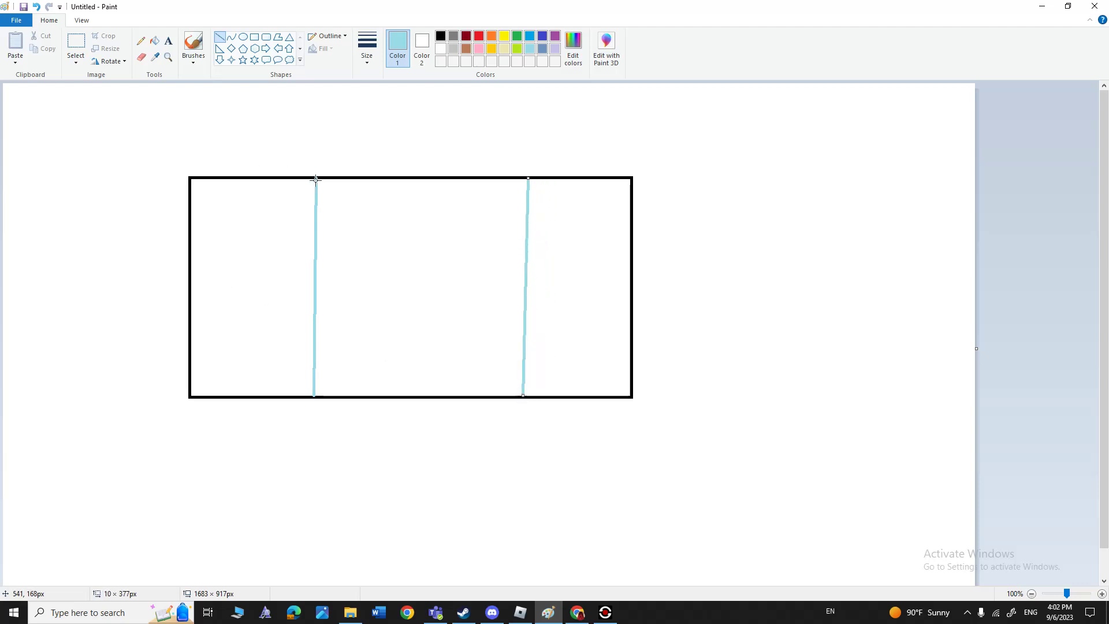
# - Fill the two outer bands of the rectangle with light turquoise
pyautogui.click(140, 59)
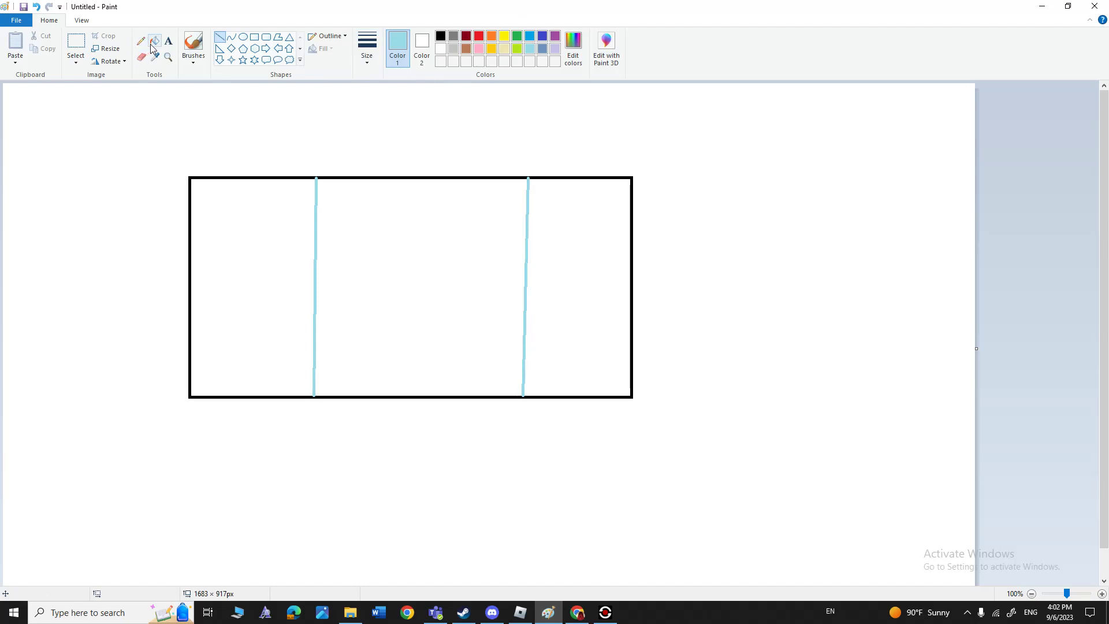
pyautogui.click(152, 44)
pyautogui.click(272, 254)
pyautogui.click(607, 241)
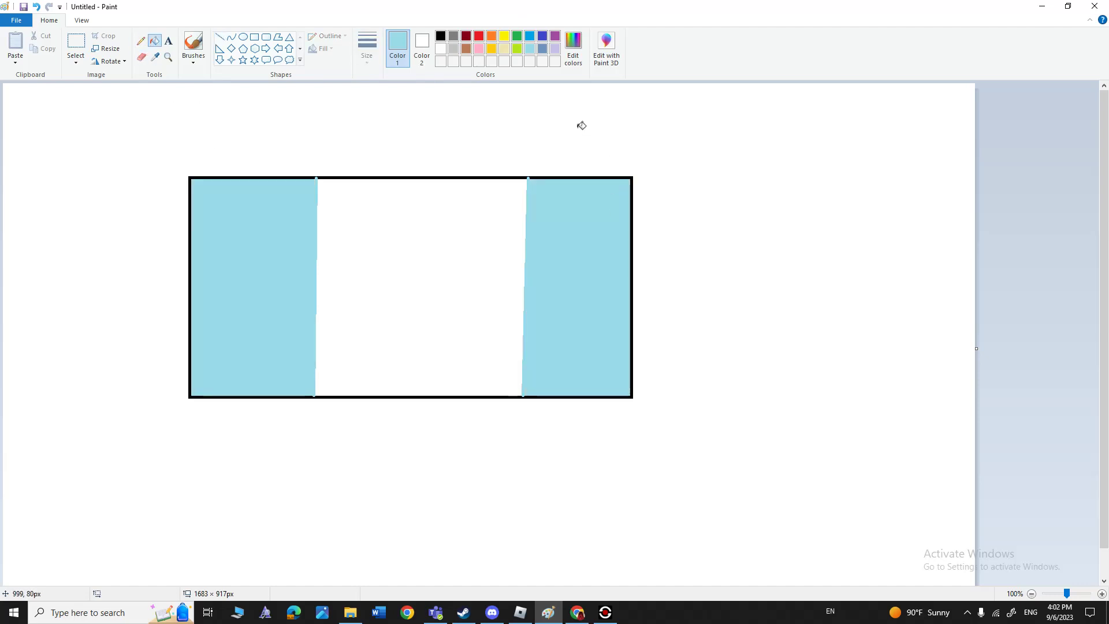
# - Brush a light yellow scroll with scribbled shading and black lettering marks in the white centre band
pyautogui.click(502, 51)
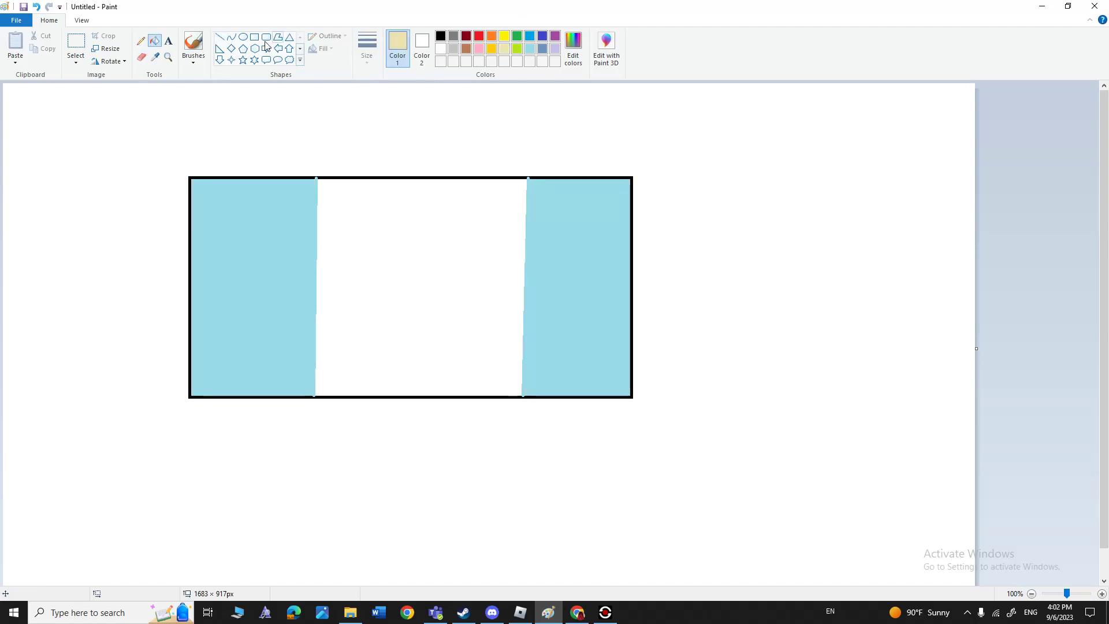
pyautogui.click(193, 45)
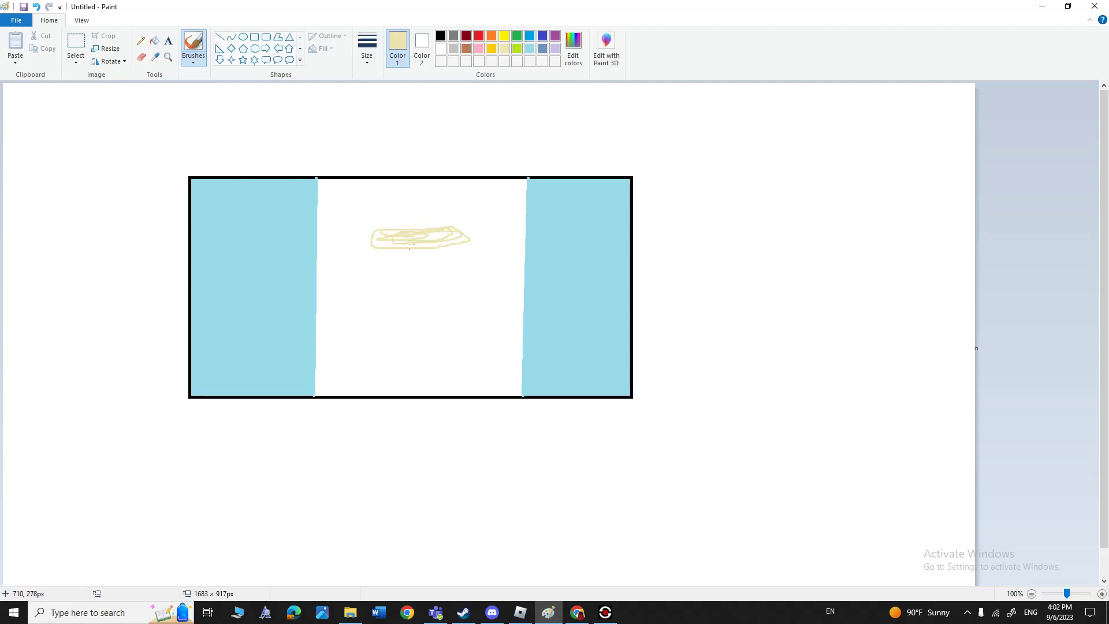
pyautogui.moveTo(382, 331)
pyautogui.mouseDown()
pyautogui.moveTo(470, 335)
pyautogui.moveTo(481, 321)
pyautogui.moveTo(434, 315)
pyautogui.moveTo(431, 295)
pyautogui.moveTo(460, 241)
pyautogui.mouseUp()
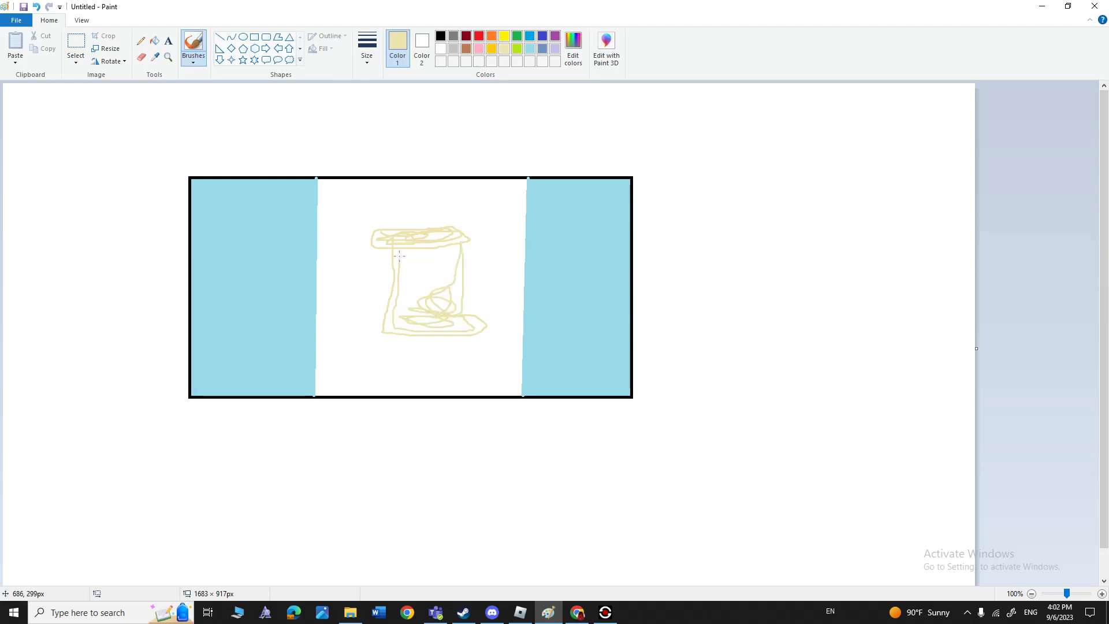
pyautogui.moveTo(395, 300); pyautogui.dragTo(455, 289)
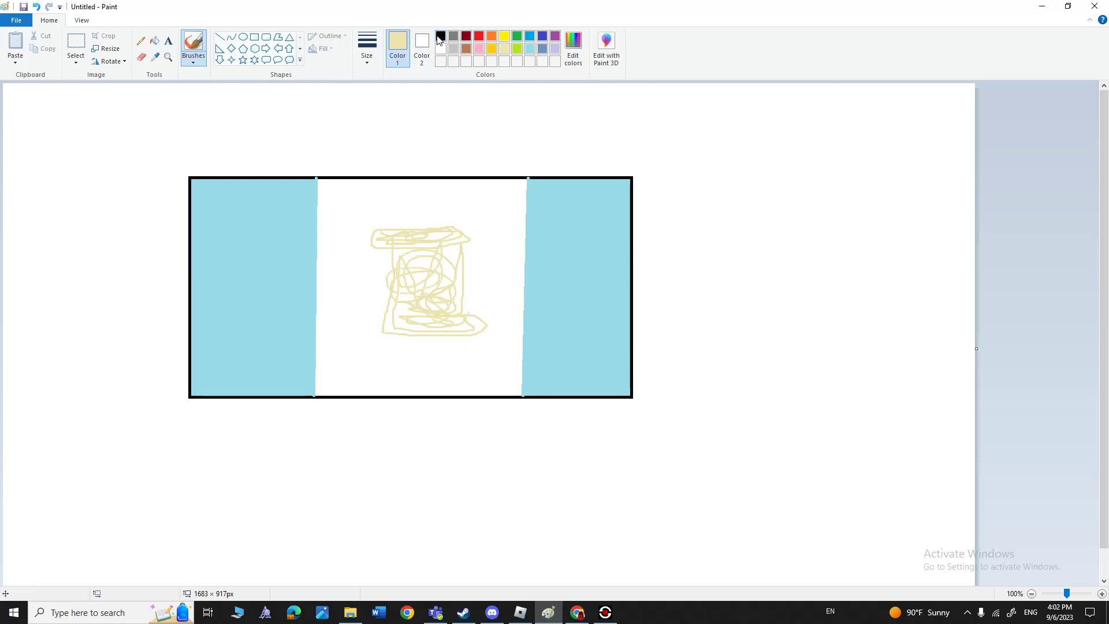
pyautogui.click(440, 35)
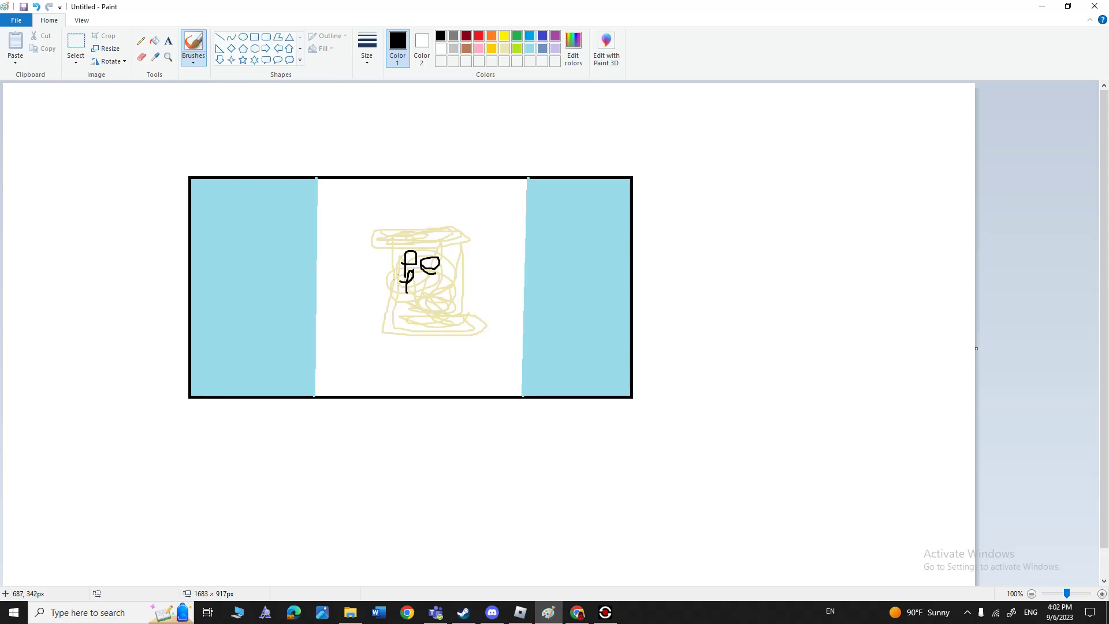
pyautogui.moveTo(423, 305)
pyautogui.mouseDown()
pyautogui.moveTo(454, 306)
pyautogui.moveTo(446, 318)
pyautogui.mouseUp()
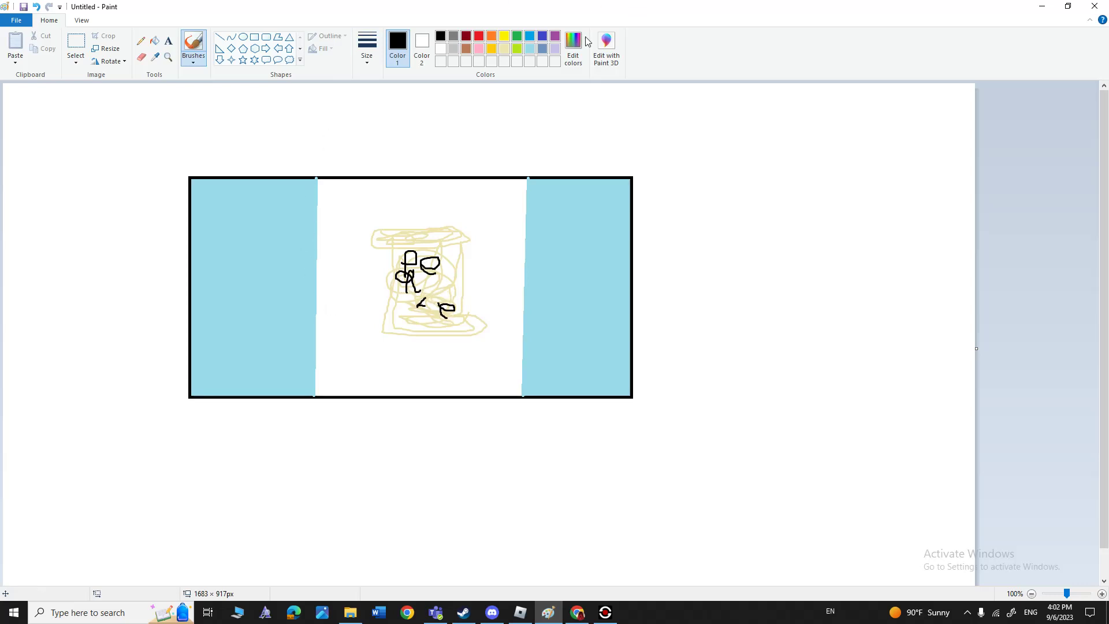
# - Brush brown rifle-like ends around the scroll, two long at its base and two small at its sides, with a light gray tip
pyautogui.click(466, 48)
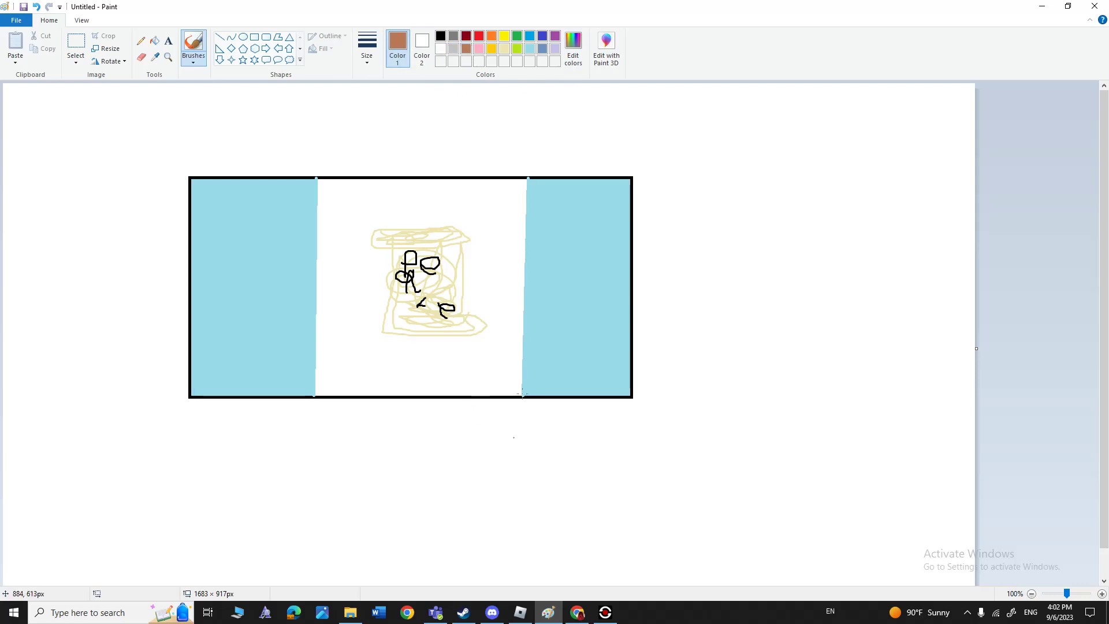
pyautogui.moveTo(500, 347)
pyautogui.mouseDown()
pyautogui.moveTo(465, 321)
pyautogui.moveTo(469, 343)
pyautogui.moveTo(504, 350)
pyautogui.mouseUp()
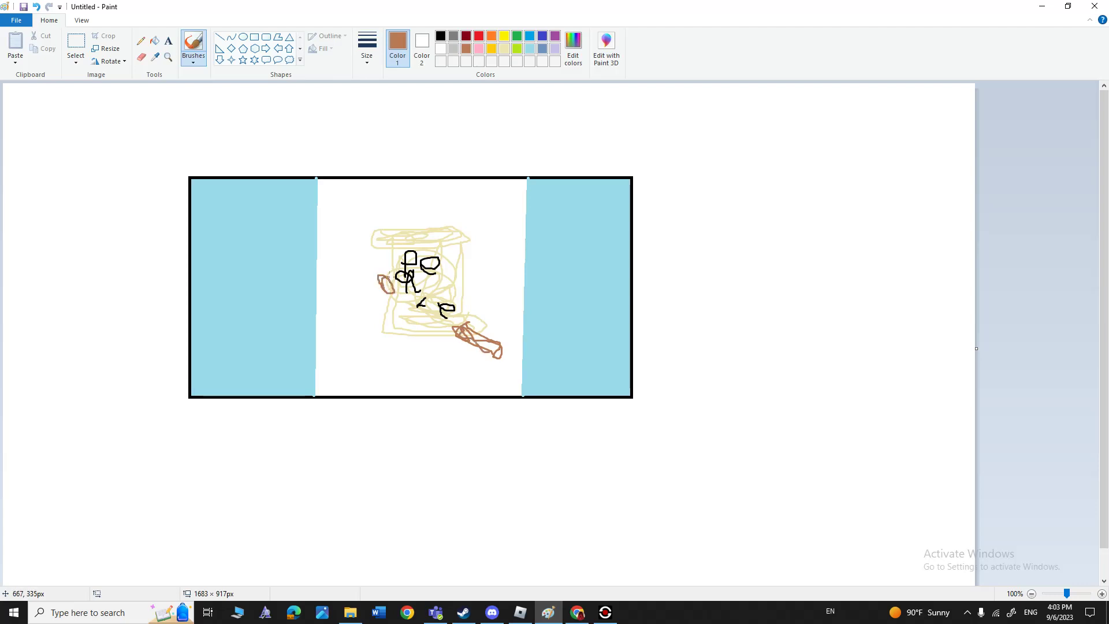
pyautogui.click(453, 49)
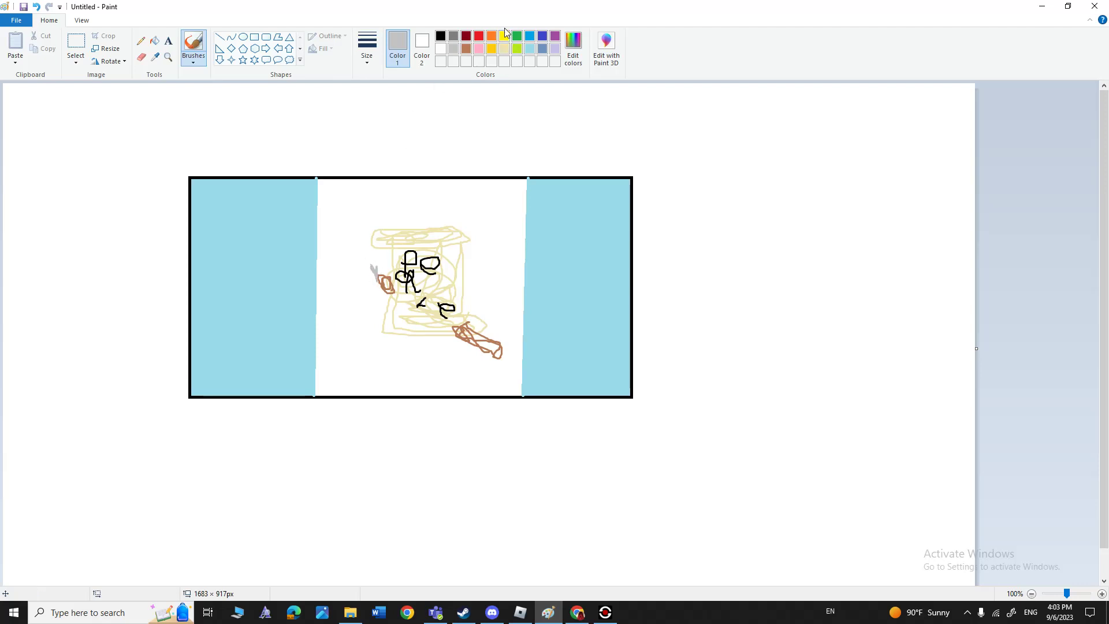
pyautogui.click(469, 50)
pyautogui.moveTo(393, 326)
pyautogui.mouseDown()
pyautogui.moveTo(360, 341)
pyautogui.moveTo(374, 357)
pyautogui.moveTo(391, 326)
pyautogui.moveTo(379, 354)
pyautogui.mouseUp()
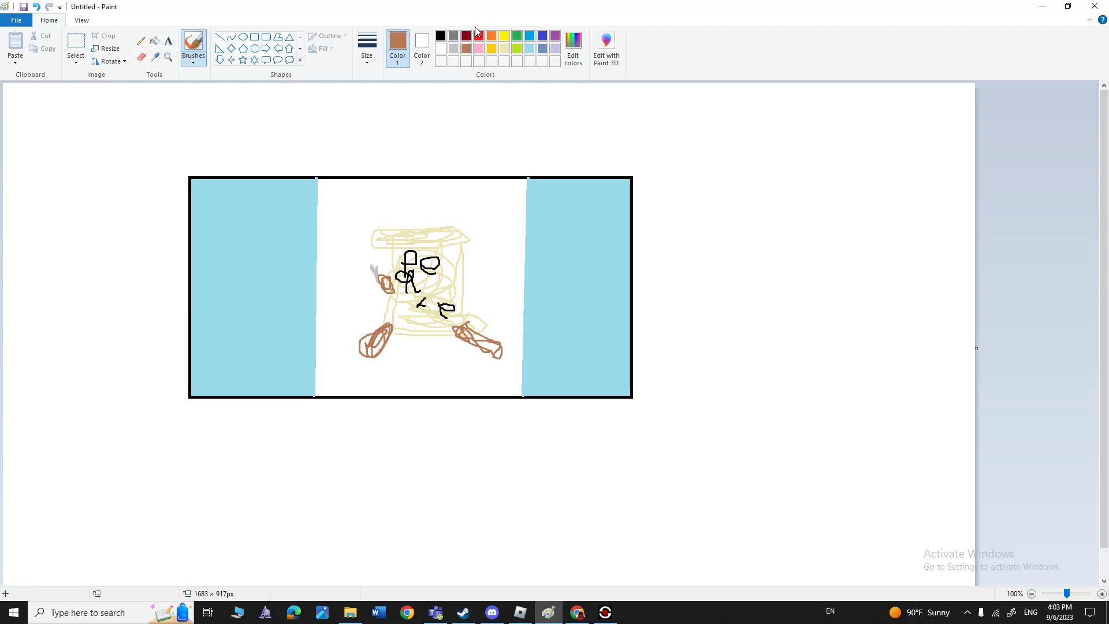
pyautogui.moveTo(467, 279); pyautogui.dragTo(459, 289)
# - Brush a light gray tip on the remaining small brown end and a light gray blade-like shape on each side of the scroll
pyautogui.click(453, 49)
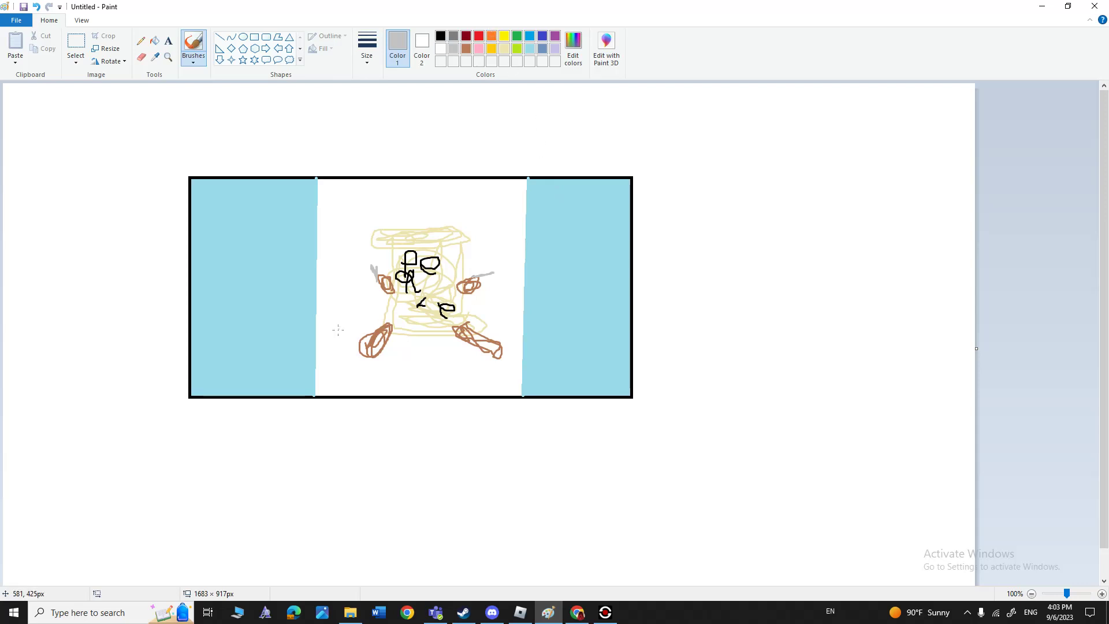
pyautogui.moveTo(338, 330); pyautogui.dragTo(349, 295)
pyautogui.moveTo(504, 366)
pyautogui.mouseDown()
pyautogui.moveTo(505, 294)
pyautogui.moveTo(495, 320)
pyautogui.mouseUp()
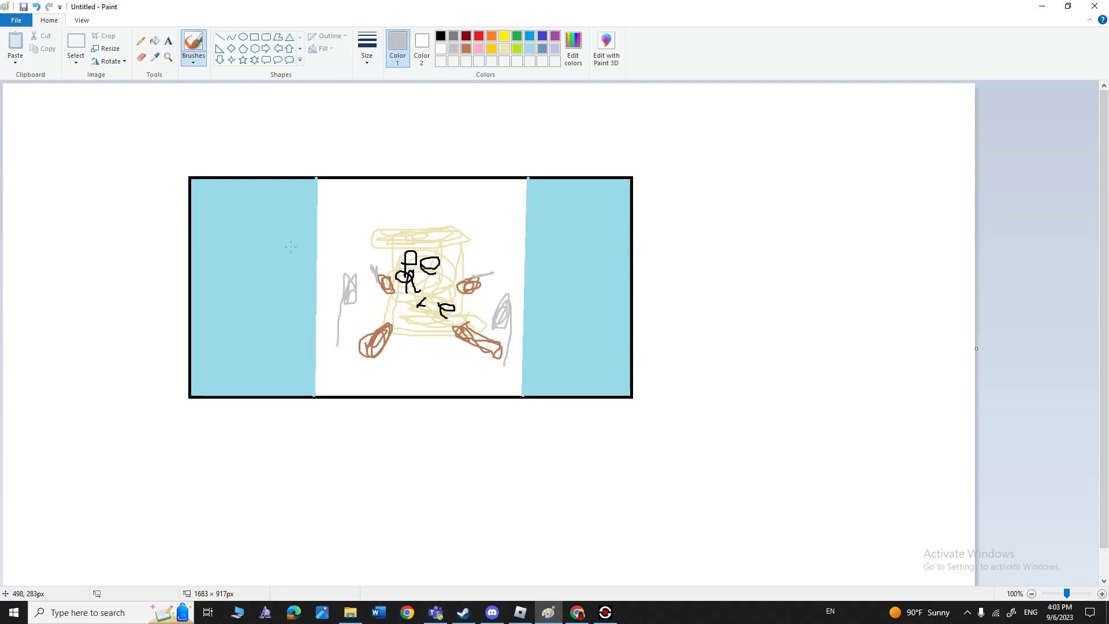
# - Switch to Chrome and put "guatemala" before "Flag" in the image search query to look up the Guatemala flag
pyautogui.click(605, 613)
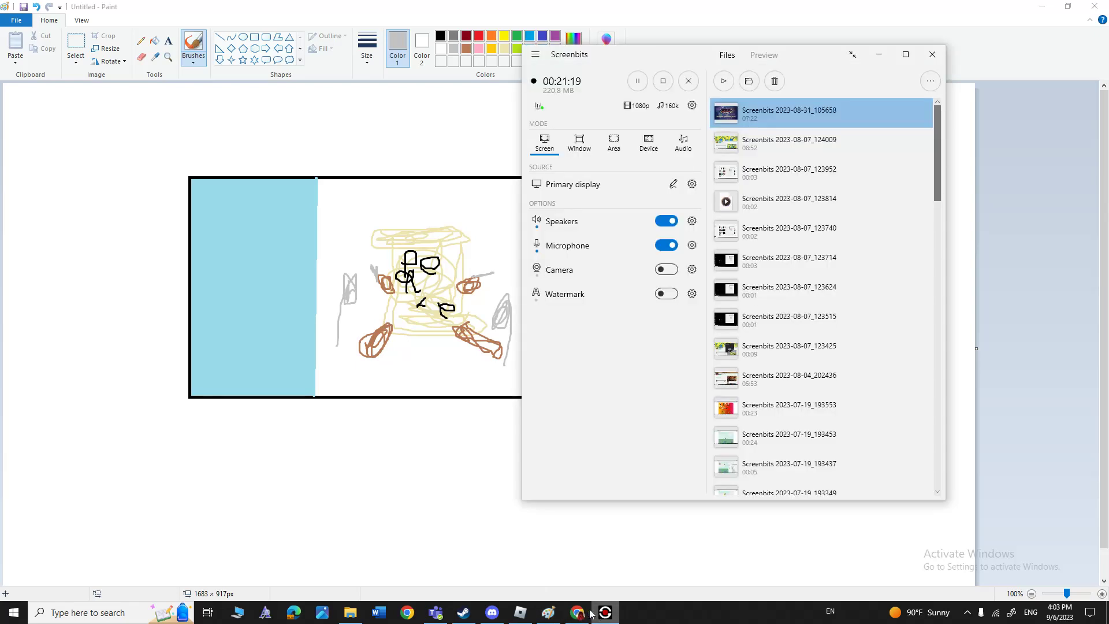
pyautogui.click(577, 613)
pyautogui.click(122, 7)
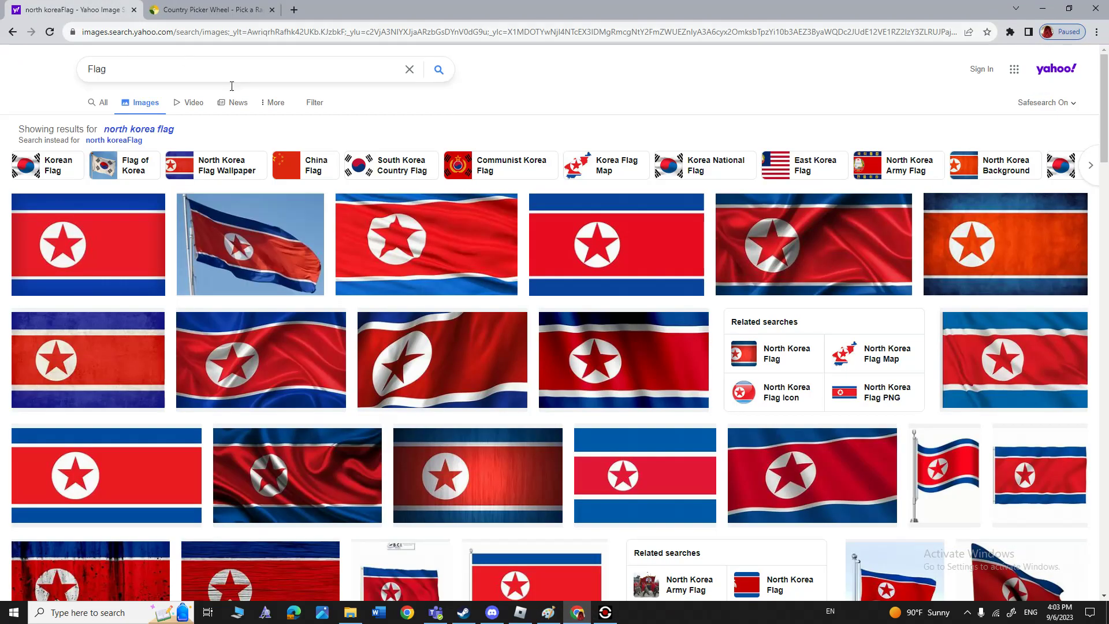
pyautogui.click(91, 70)
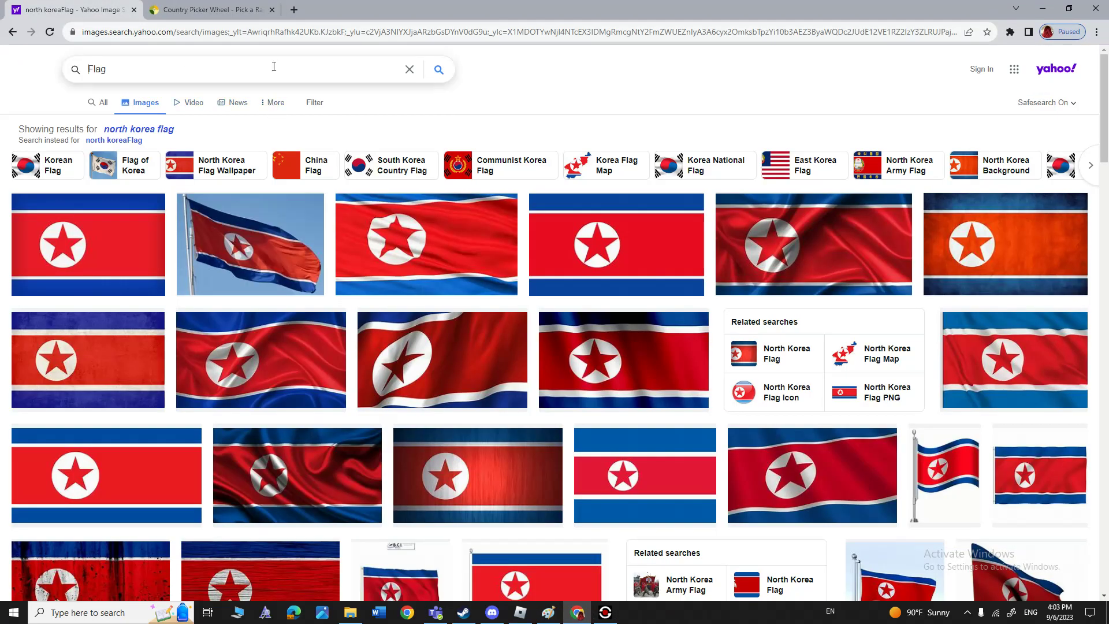
pyautogui.write('gu')
pyautogui.press('BackSpace')
pyautogui.write('u')
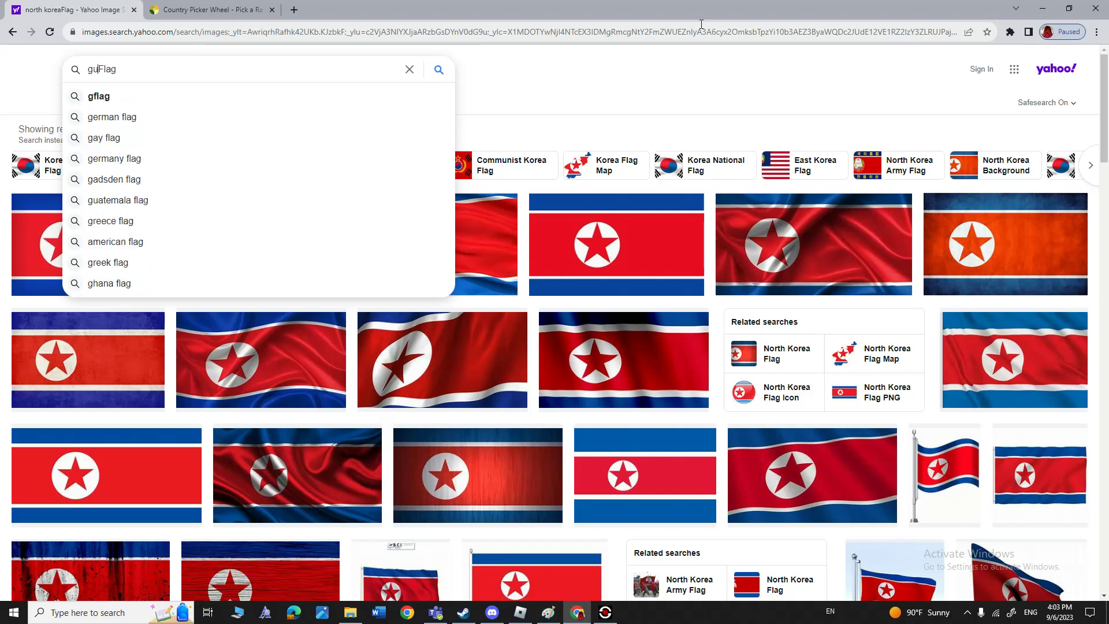
pyautogui.write('atemala')
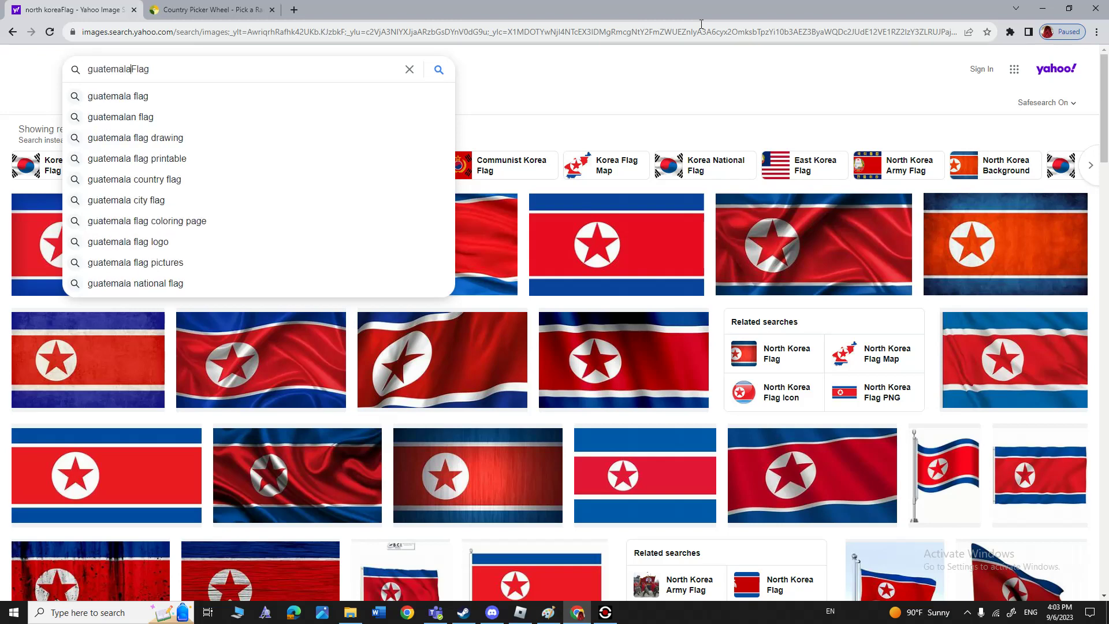
pyautogui.press('Return')
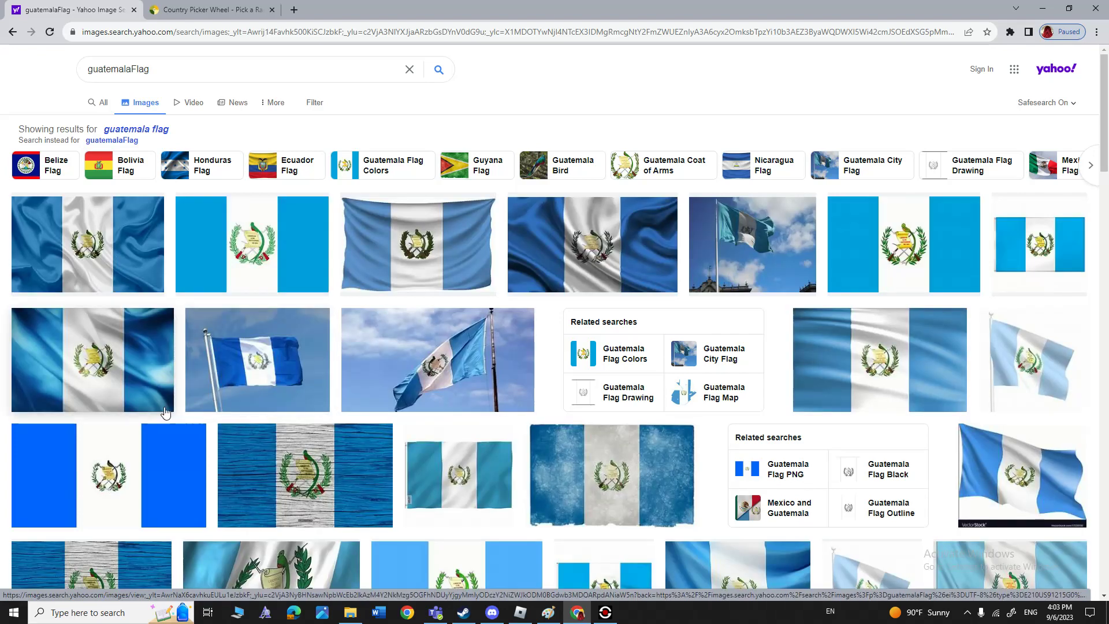
# - Preview the first waving Guatemala flag image and a flat one with a detailed emblem to compare with the drawing
pyautogui.click(92, 238)
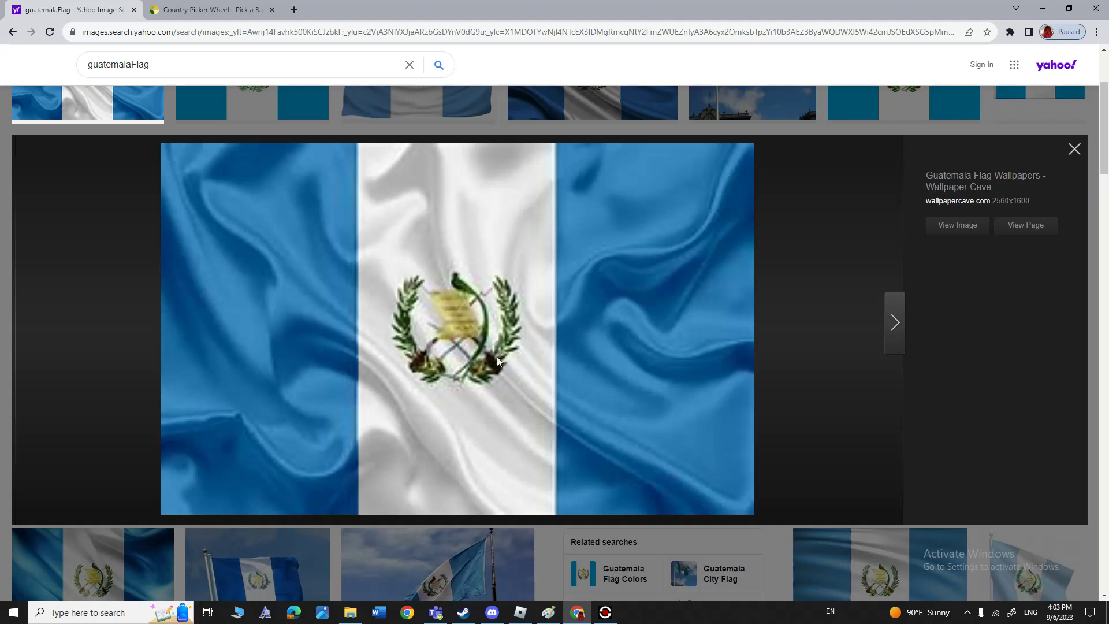
pyautogui.click(1075, 151)
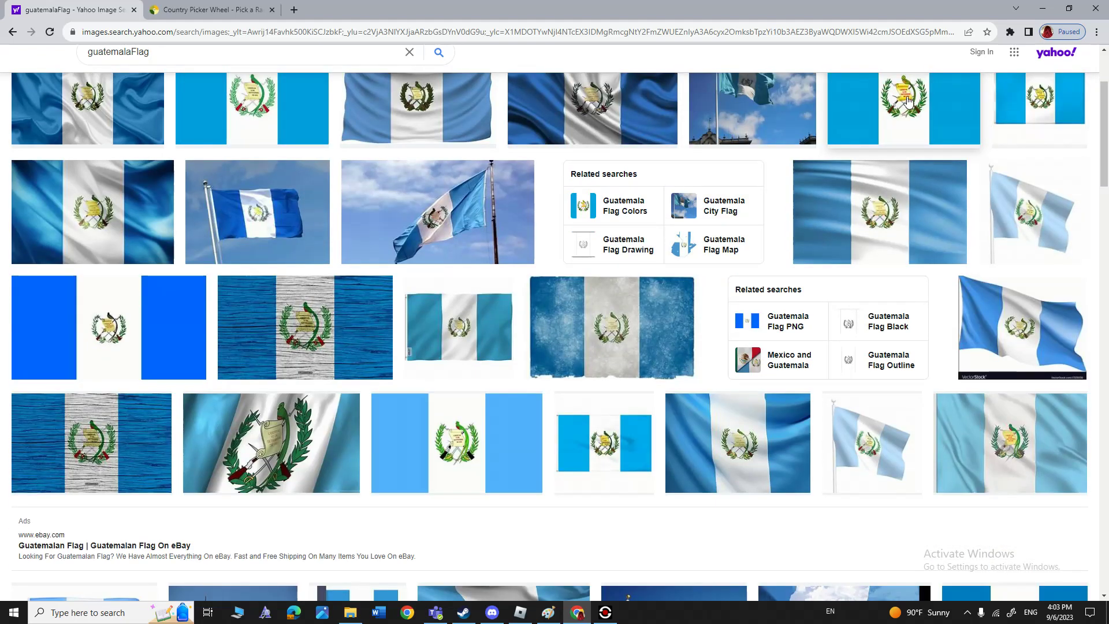
pyautogui.click(905, 107)
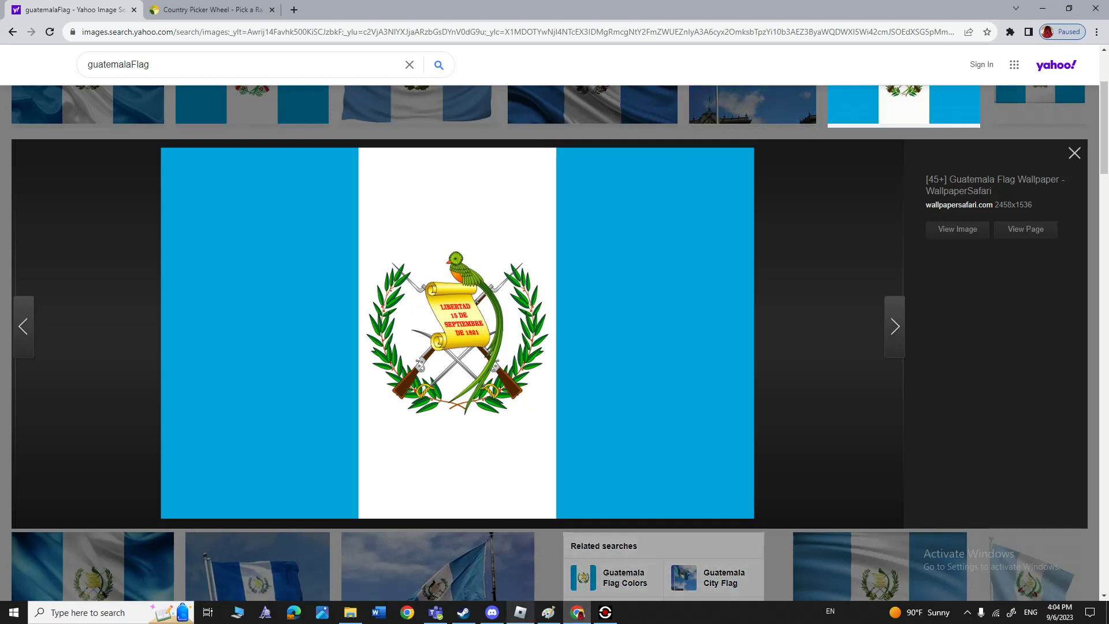
# - Switch back to Paint and delete the drawn Guatemala flag from the canvas
pyautogui.click(548, 613)
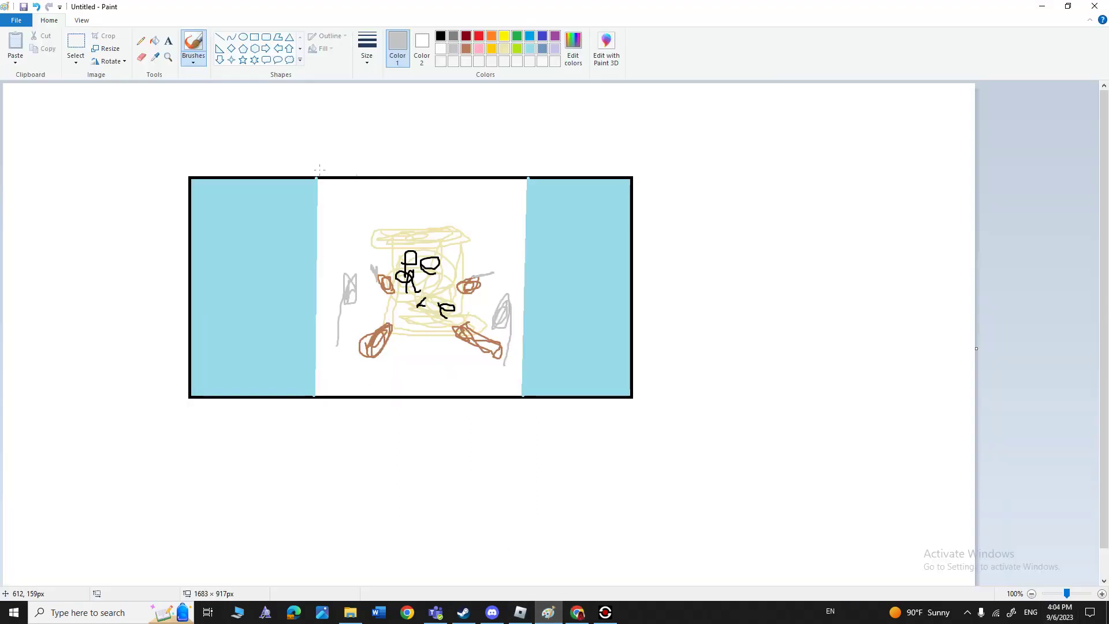
pyautogui.click(76, 43)
pyautogui.moveTo(54, 100)
pyautogui.mouseDown()
pyautogui.moveTo(412, 253)
pyautogui.moveTo(700, 458)
pyautogui.mouseUp()
pyautogui.click(837, 462)
pyautogui.moveTo(267, 170)
pyautogui.mouseDown()
pyautogui.moveTo(863, 416)
pyautogui.moveTo(760, 476)
pyautogui.moveTo(749, 462)
pyautogui.mouseUp()
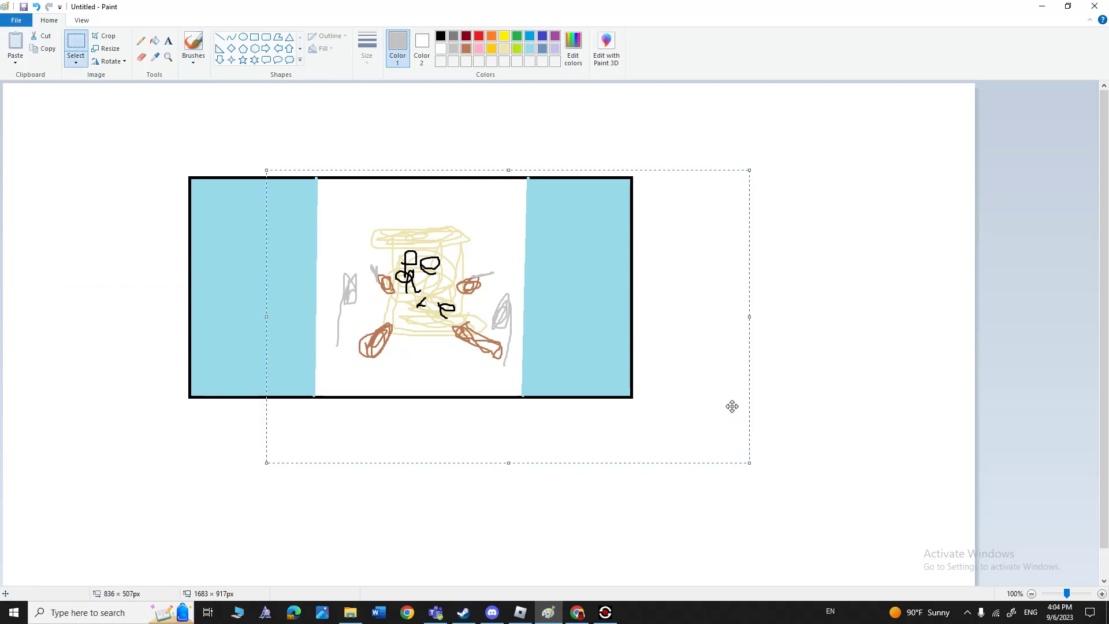
pyautogui.press('Delete')
pyautogui.moveTo(161, 156); pyautogui.dragTo(522, 549)
pyautogui.press('Delete')
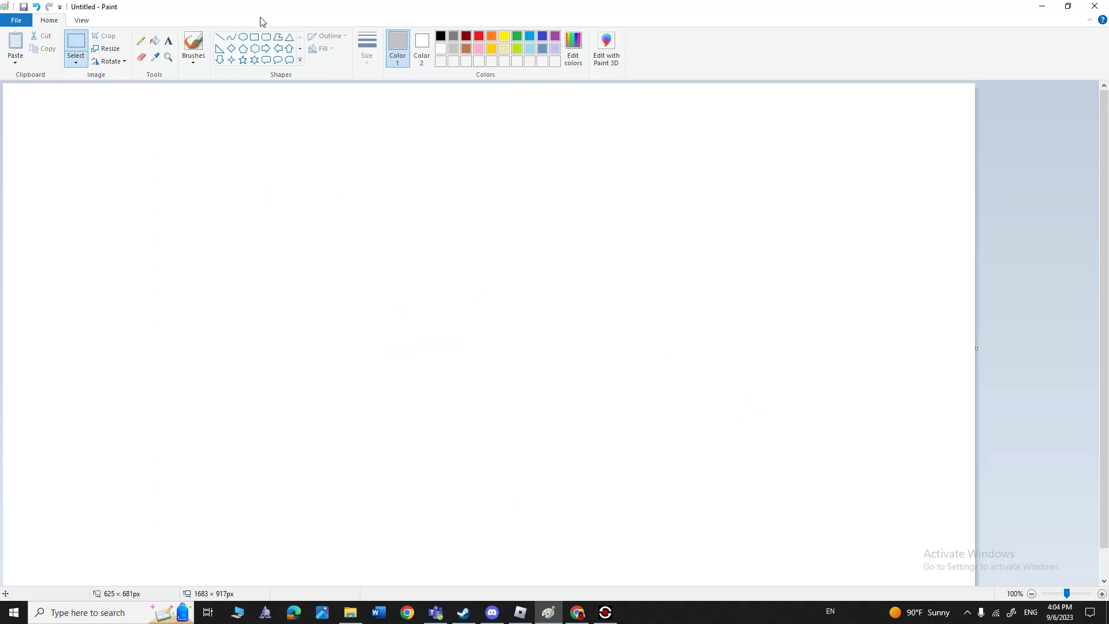
# - Draw a wide black-outlined rectangle on the empty canvas as the frame for another flag
pyautogui.click(255, 37)
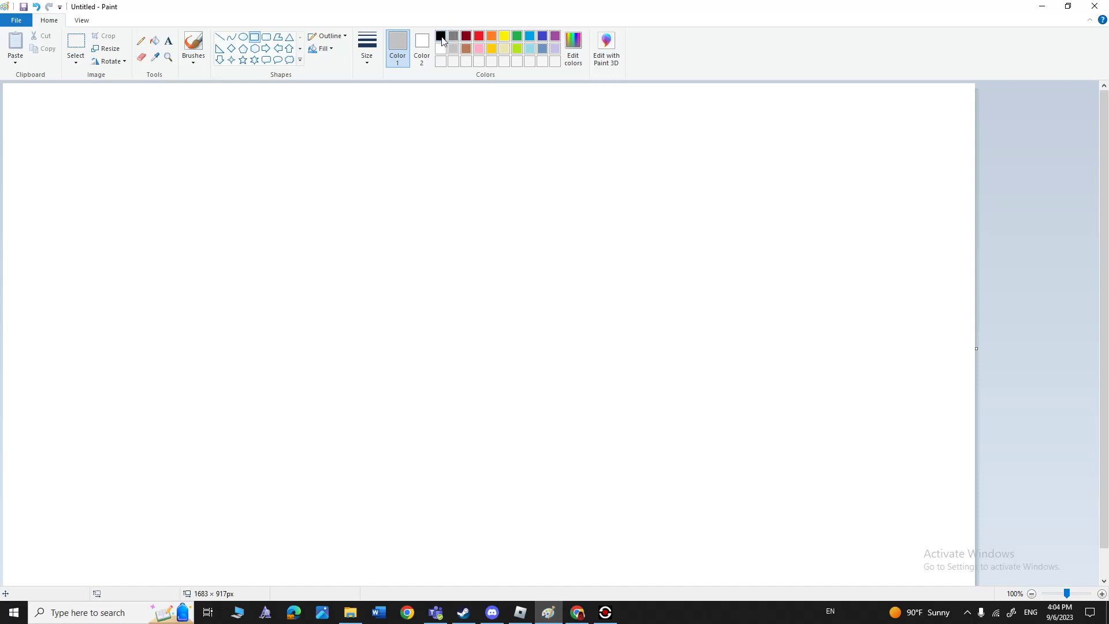
pyautogui.click(440, 36)
pyautogui.moveTo(215, 188)
pyautogui.mouseDown()
pyautogui.moveTo(245, 217)
pyautogui.moveTo(648, 426)
pyautogui.mouseUp()
pyautogui.click(1021, 327)
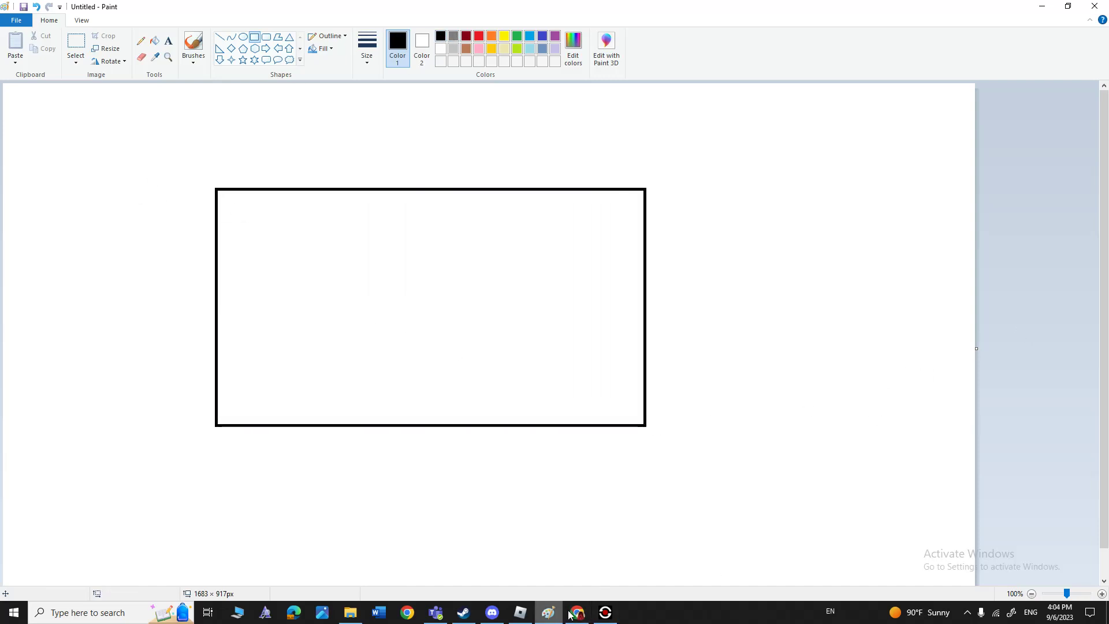
# - Switch to Chrome and spin the country picker wheel for another random country
pyautogui.click(577, 612)
pyautogui.click(190, 4)
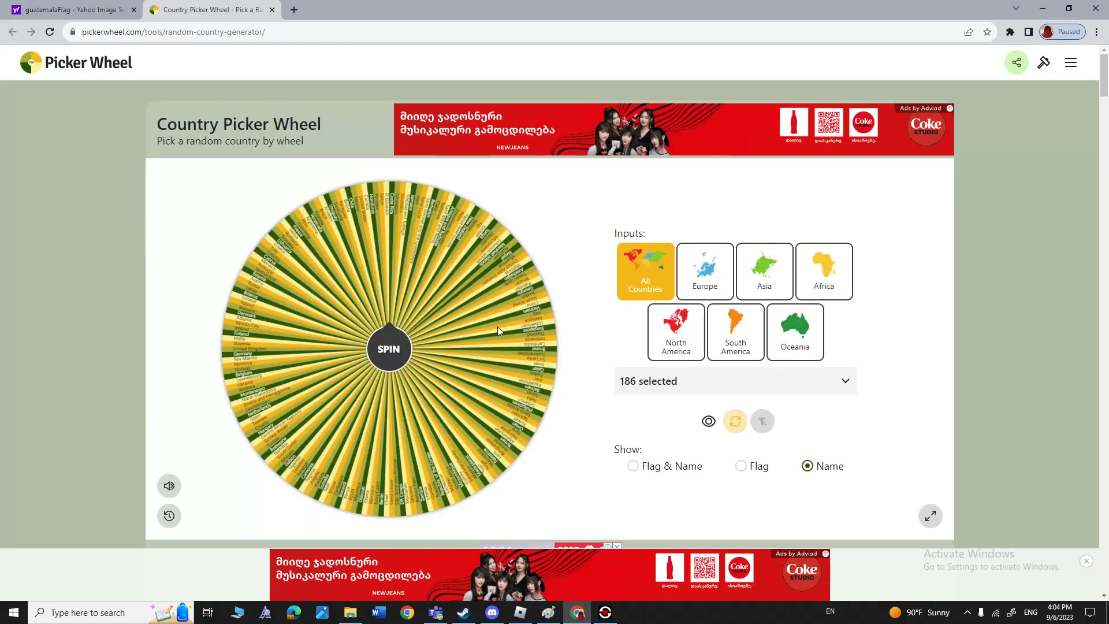
pyautogui.click(388, 349)
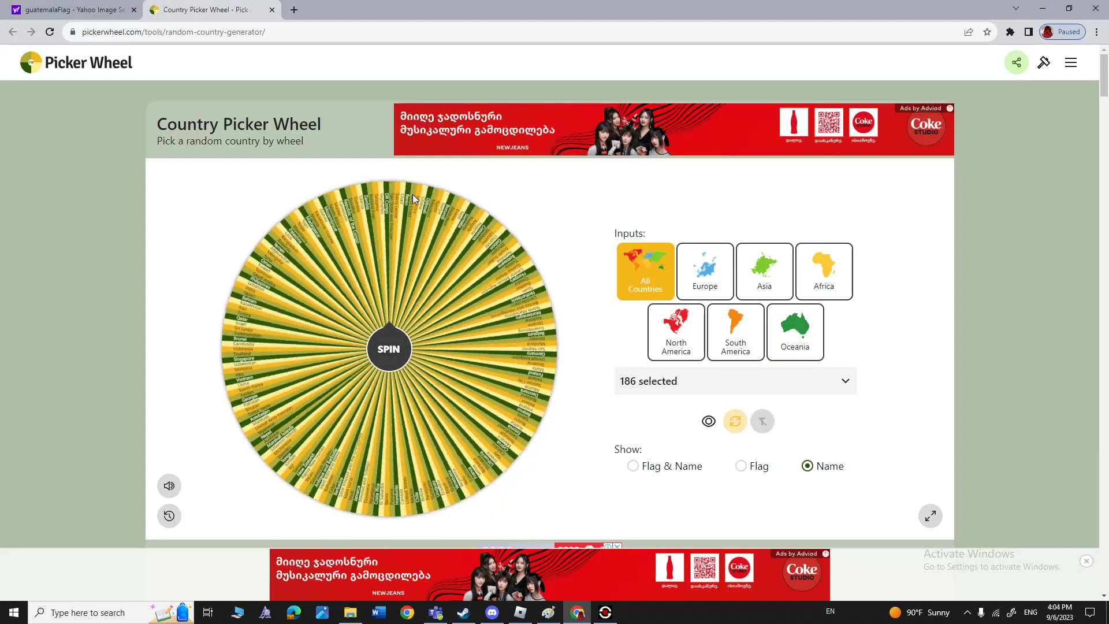